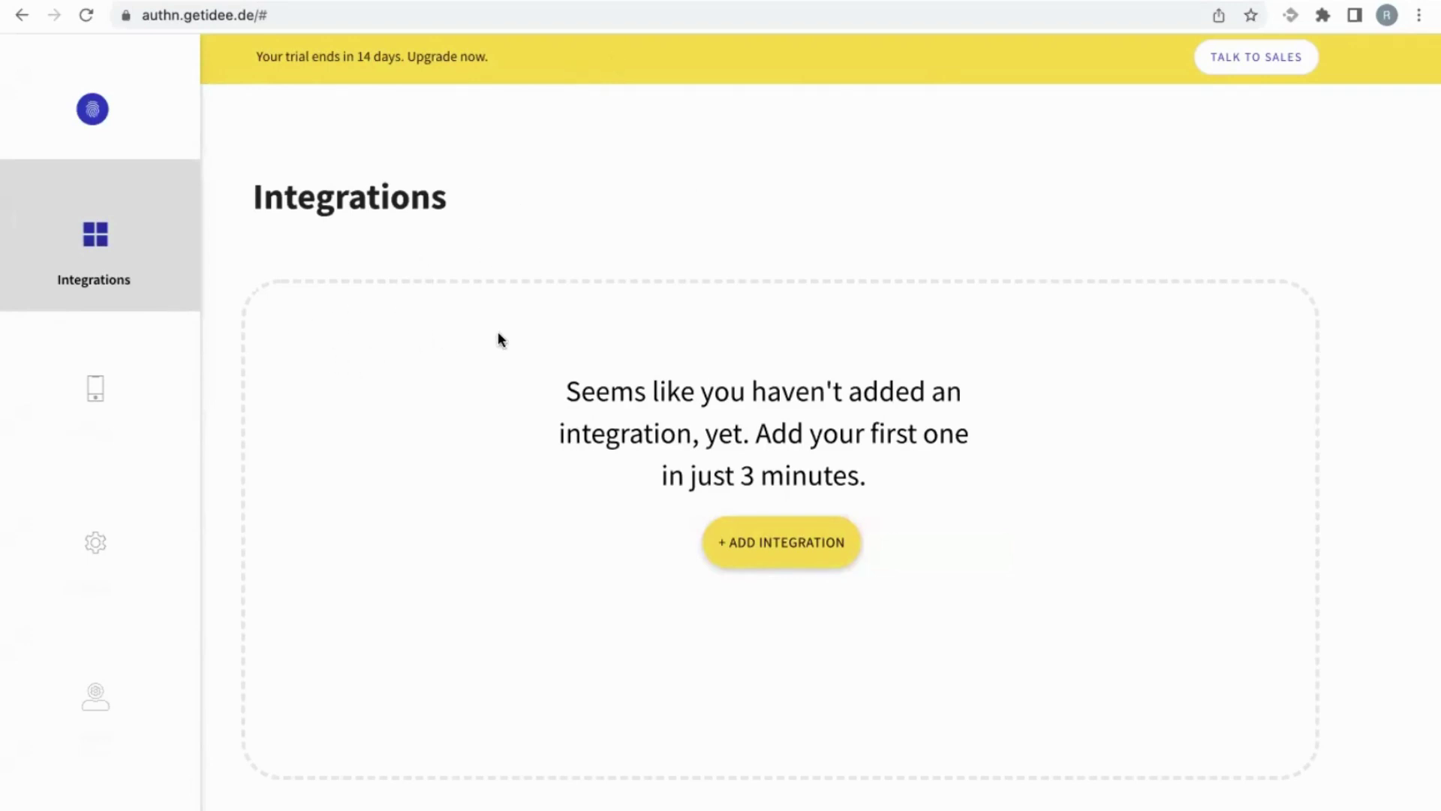
Add a custom AuthN integration named 'ADFS dev' and continue to its SAML endpoint details.
{"action": "left_click", "coordinate": [782, 551]}
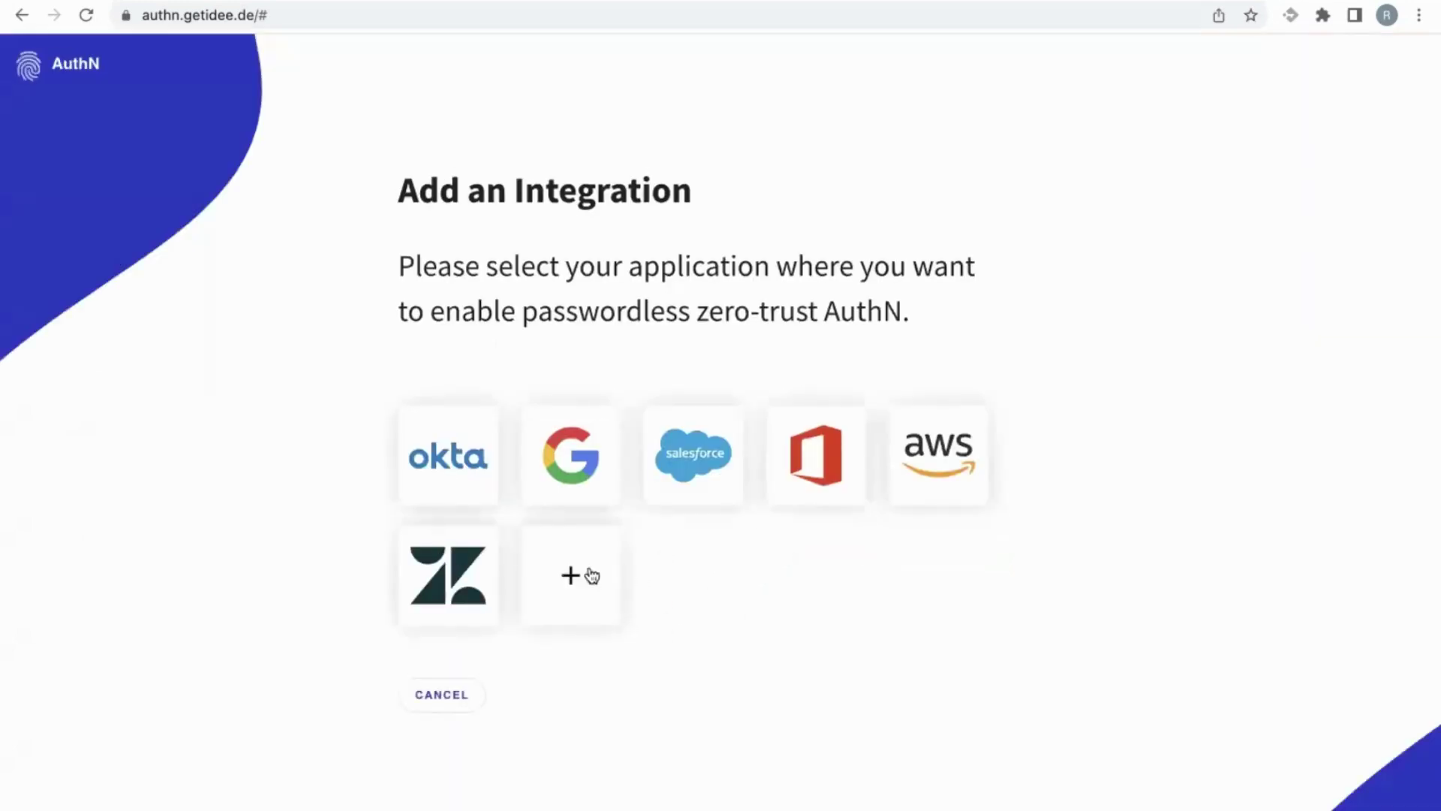
{"action": "left_click", "coordinate": [569, 582]}
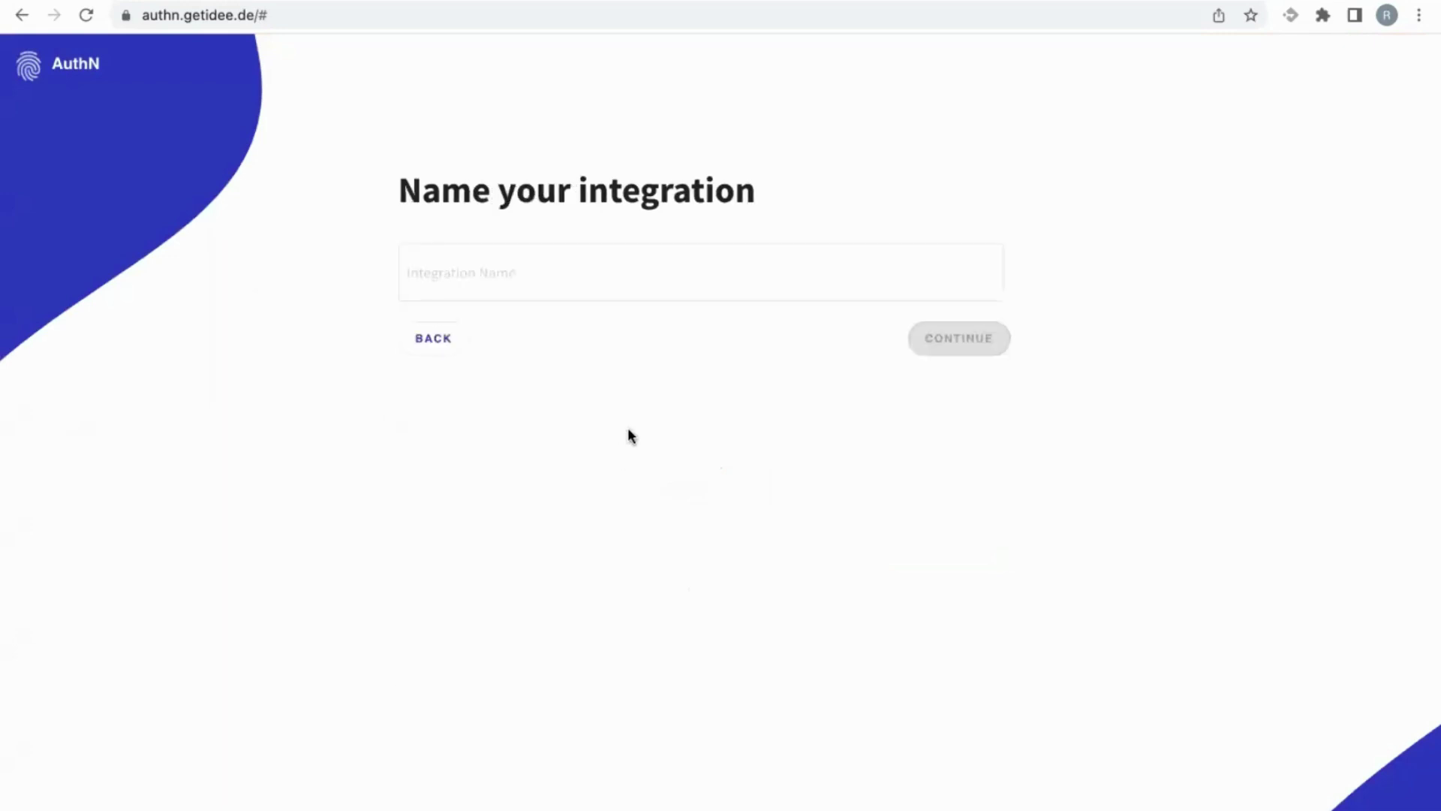
{"action": "left_click", "coordinate": [496, 259]}
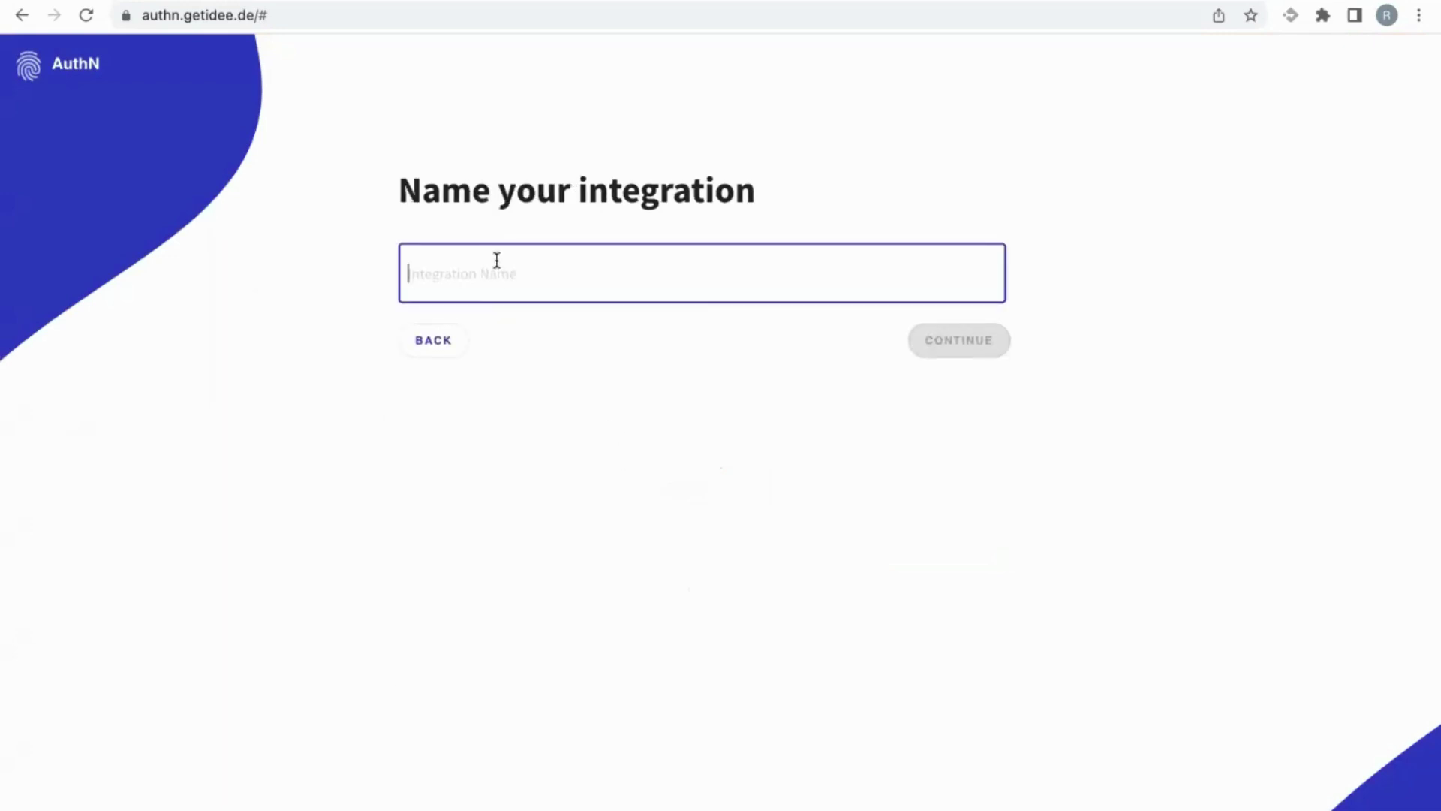
{"action": "type", "text": "ADFS dev"}
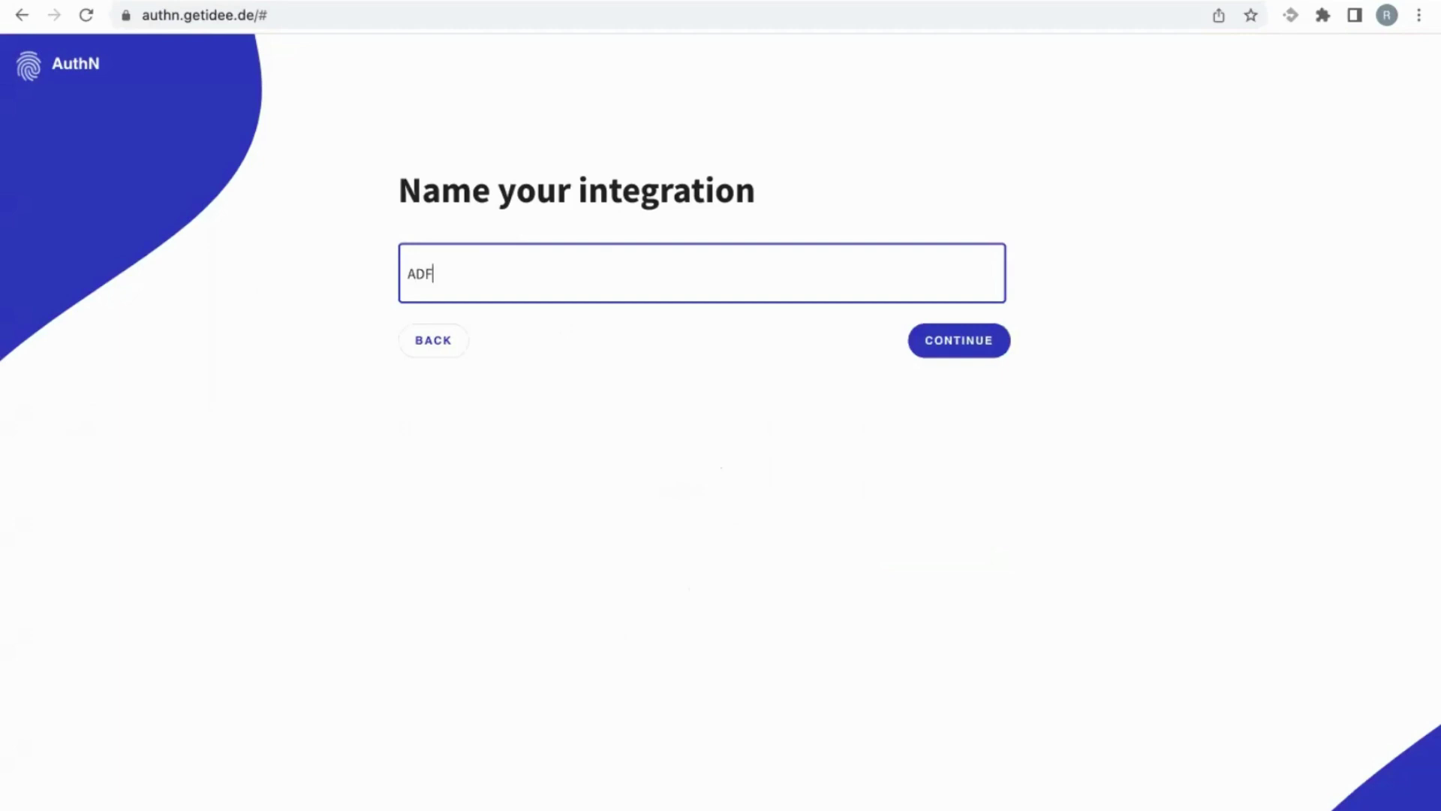
{"action": "left_click", "coordinate": [953, 349]}
{"action": "scroll", "coordinate": [726, 483], "scroll_direction": "down", "scroll_amount": 3}
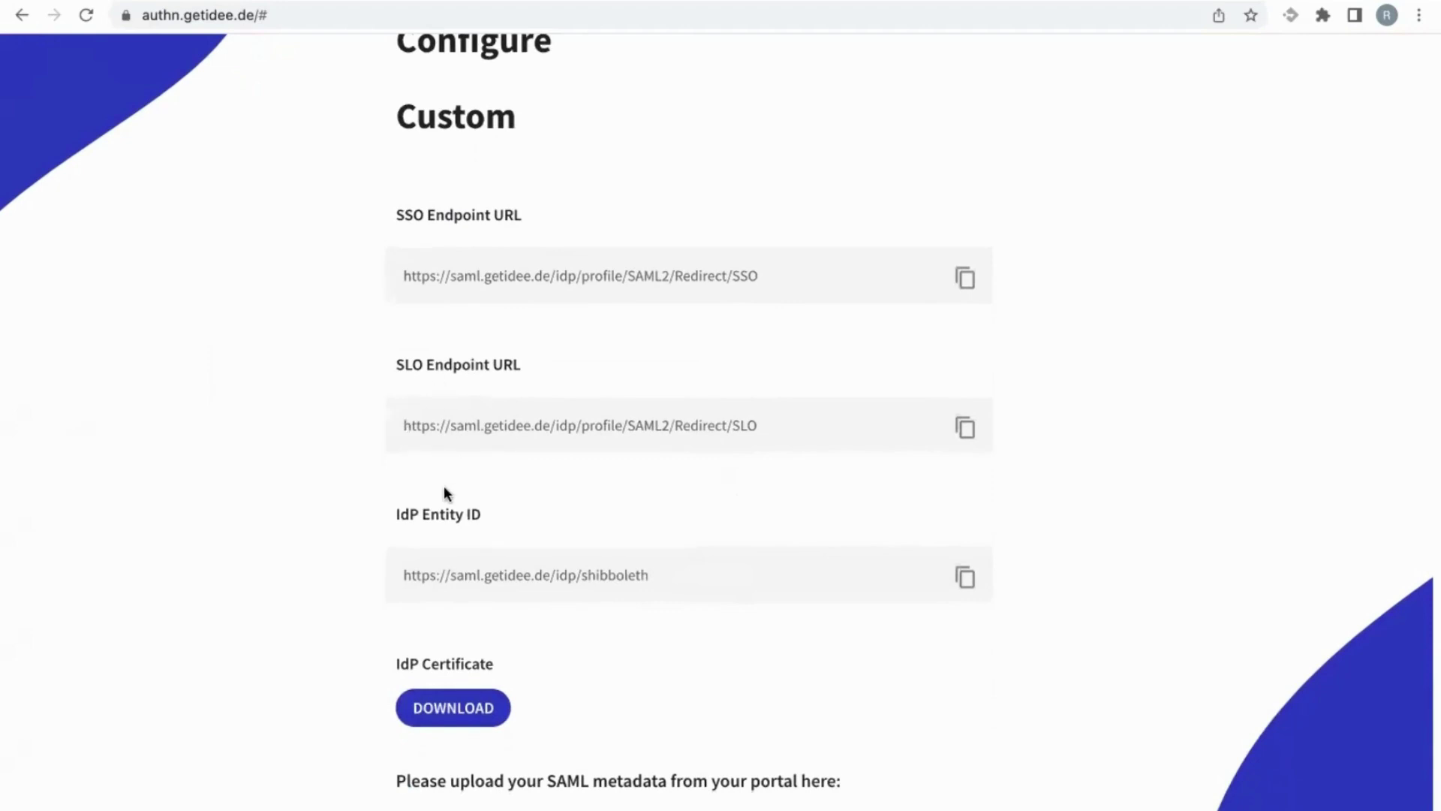
{"action": "scroll", "coordinate": [554, 562], "scroll_direction": "down", "scroll_amount": 1}
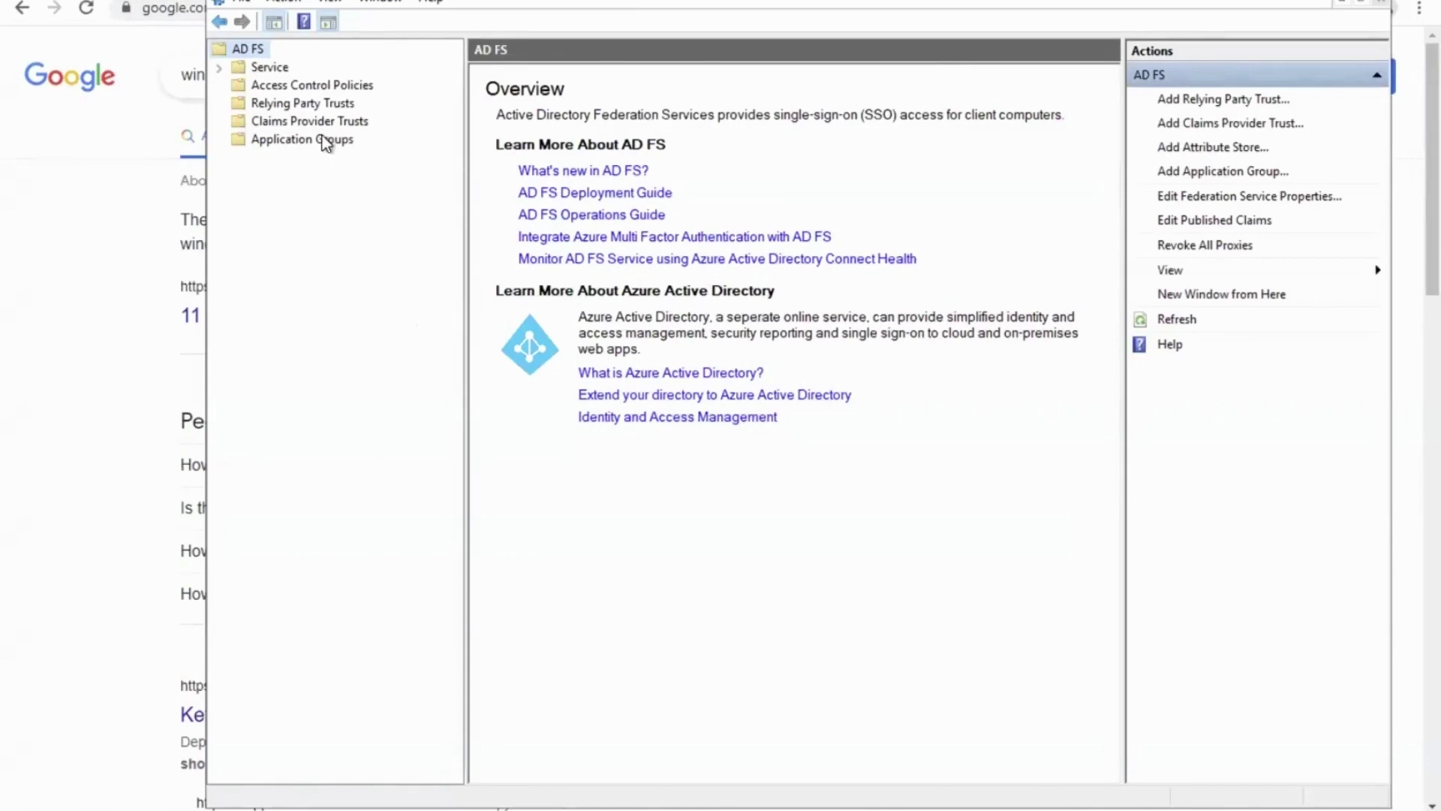
Show the Claims Provider Trusts list and bring up its context menu.
{"action": "left_click", "coordinate": [304, 123]}
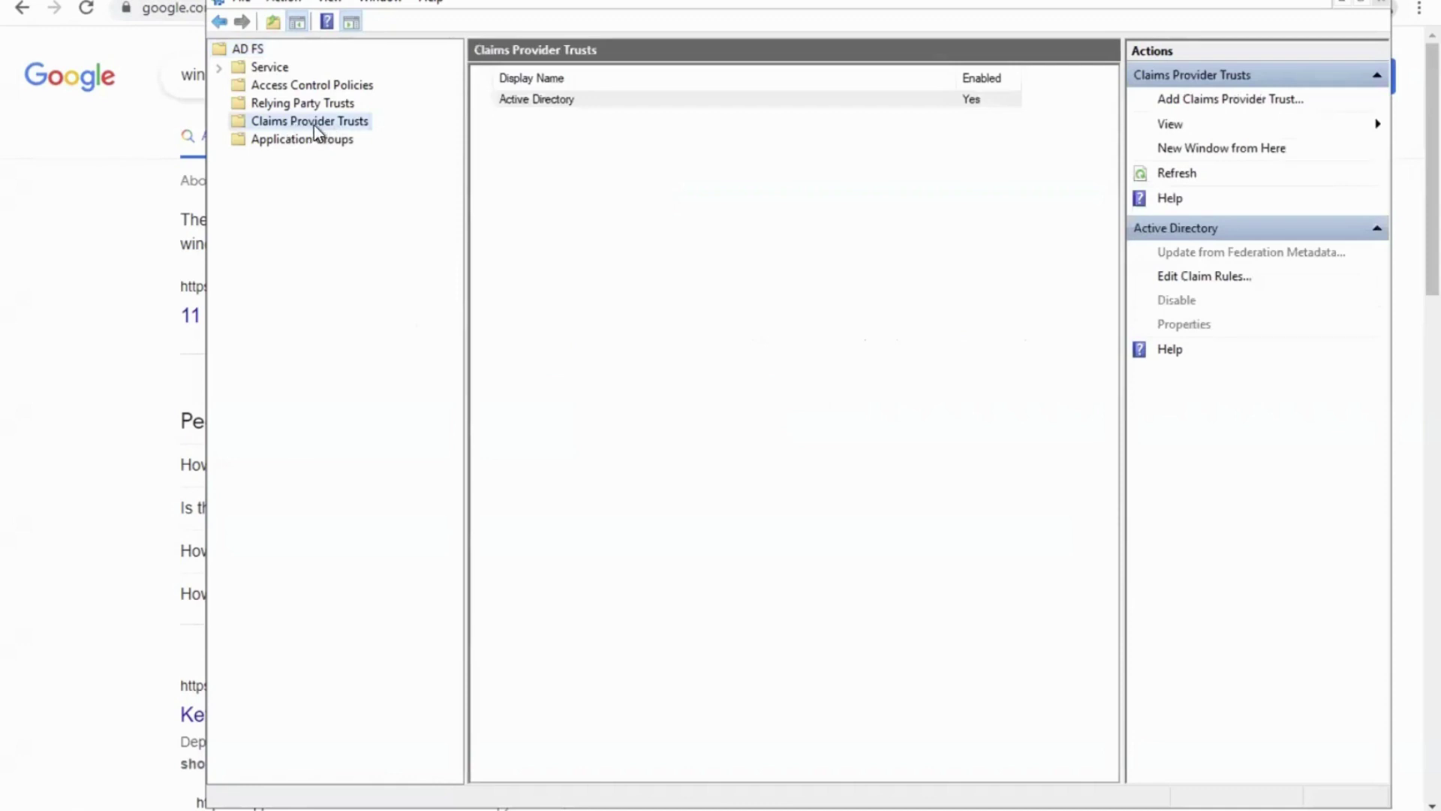
{"action": "right_click", "coordinate": [307, 125]}
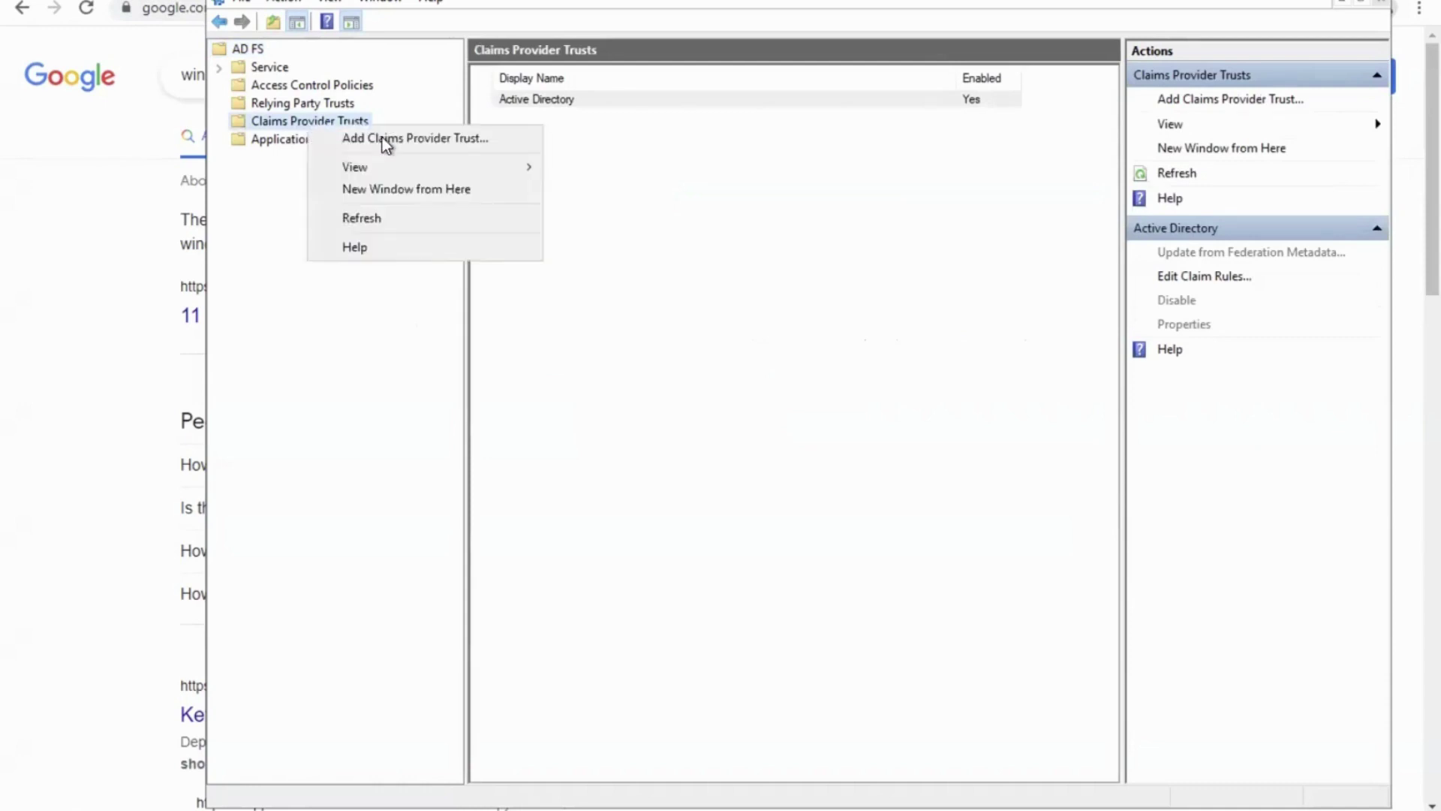
Start a manually entered claims provider trust with display name 'Authn IDEE'.
{"action": "left_click", "coordinate": [420, 139]}
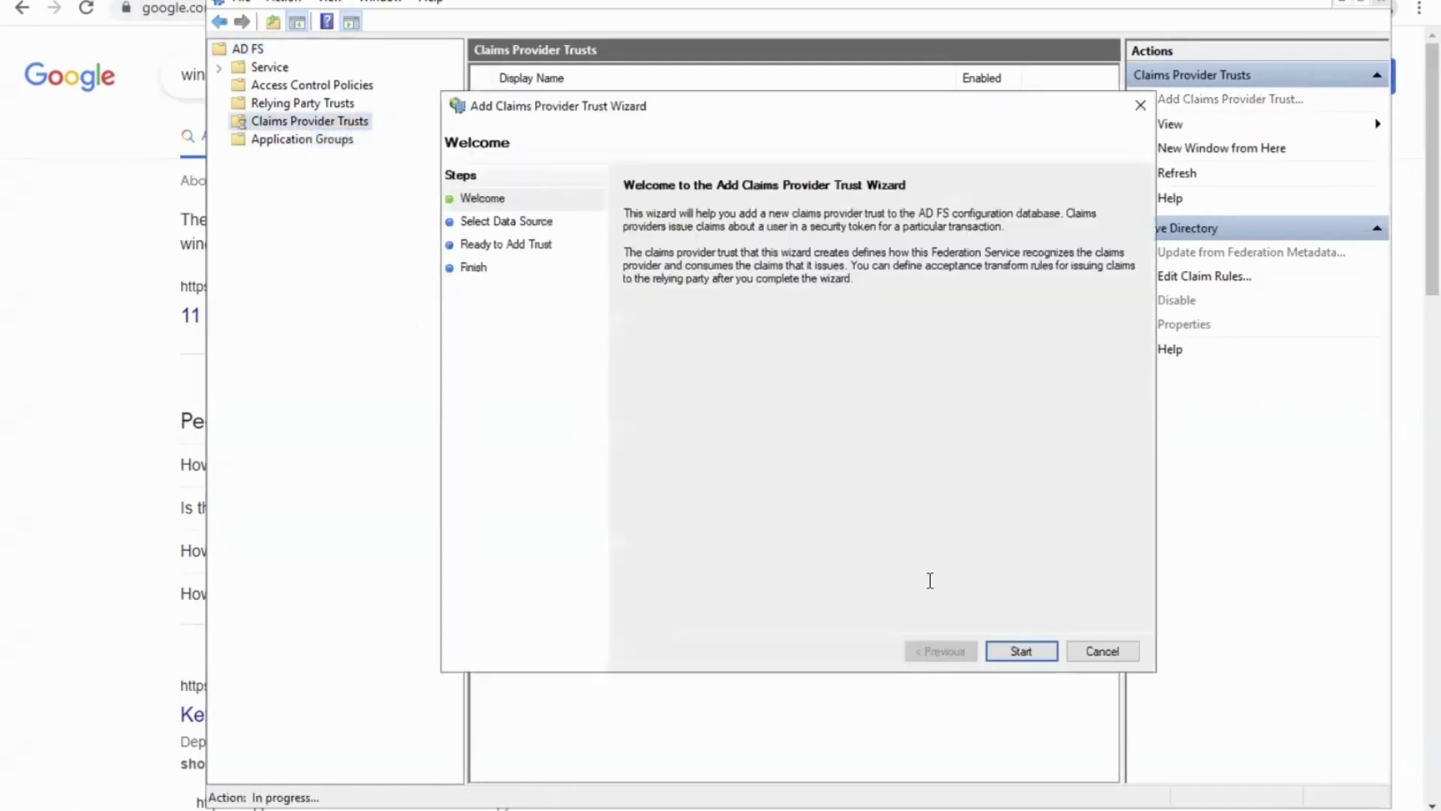
{"action": "left_click", "coordinate": [1010, 646]}
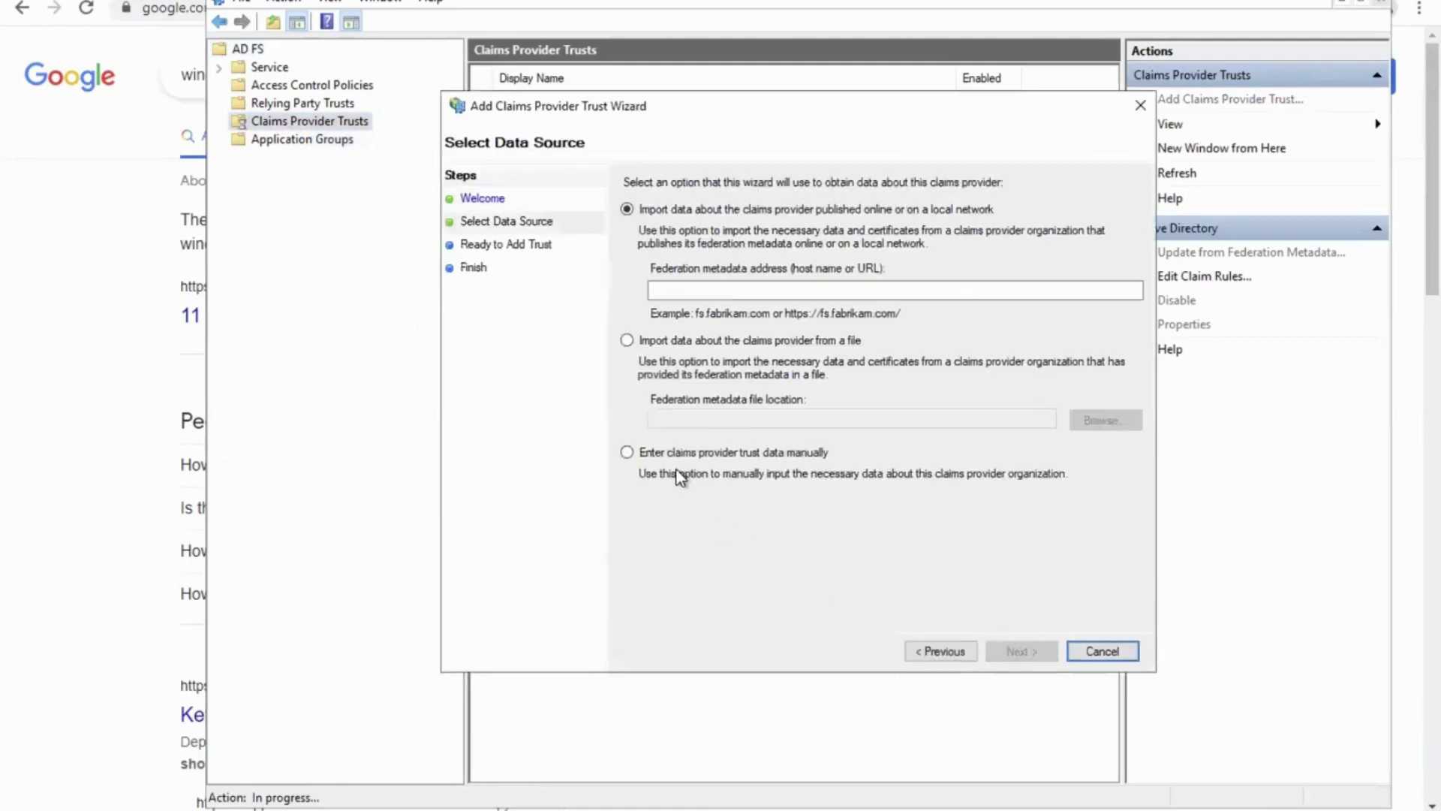
{"action": "left_click", "coordinate": [627, 453]}
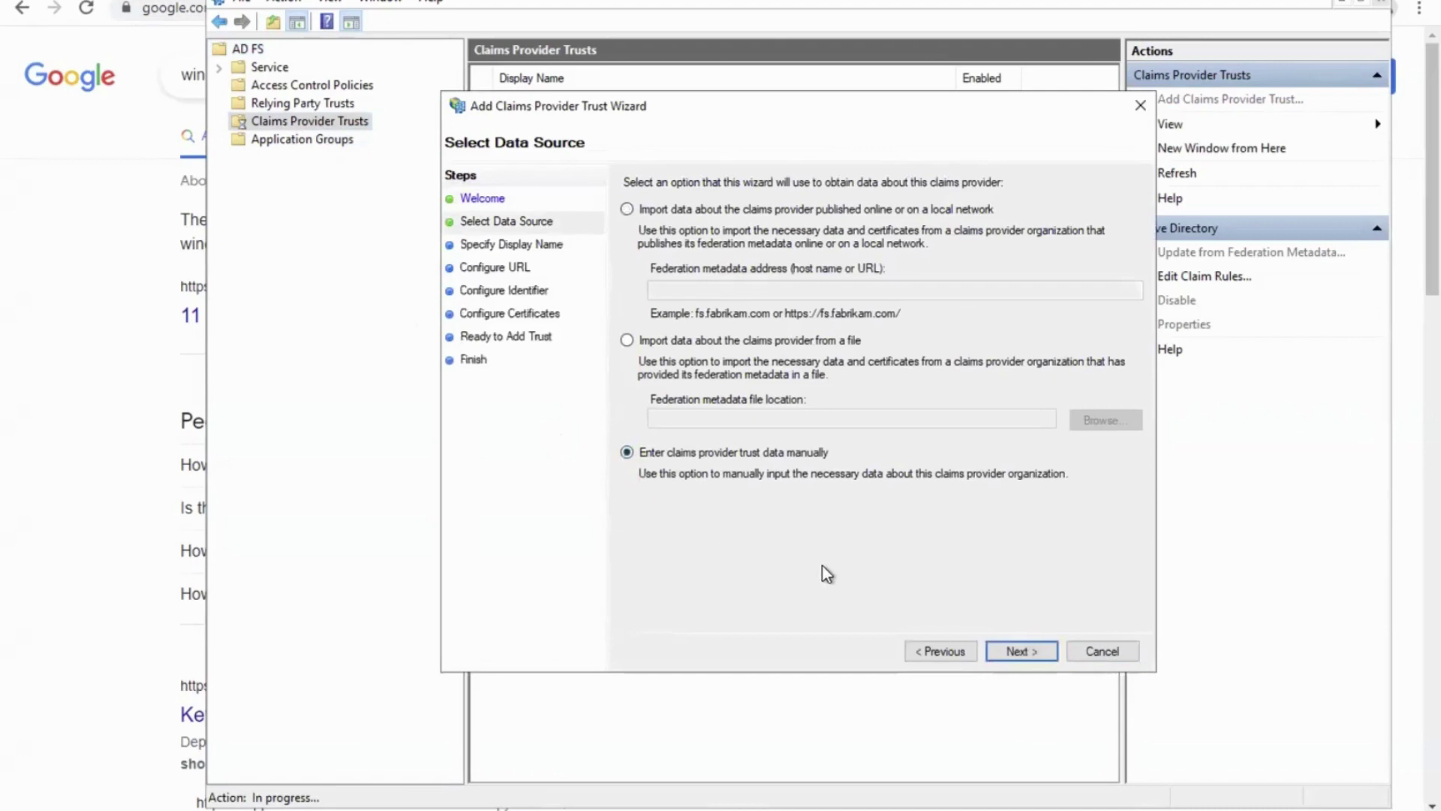
{"action": "left_click", "coordinate": [1015, 652]}
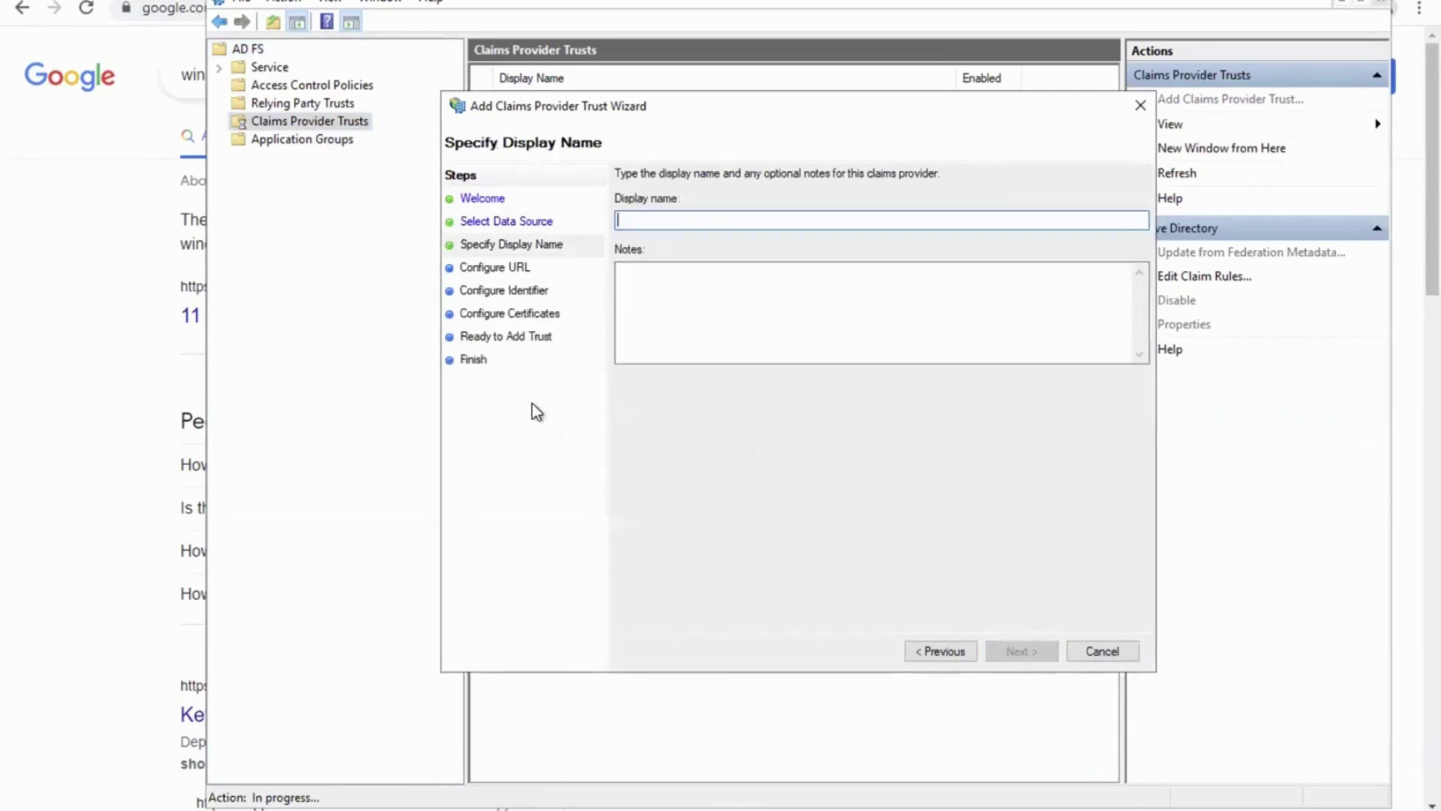
{"action": "type", "text": "Au"}
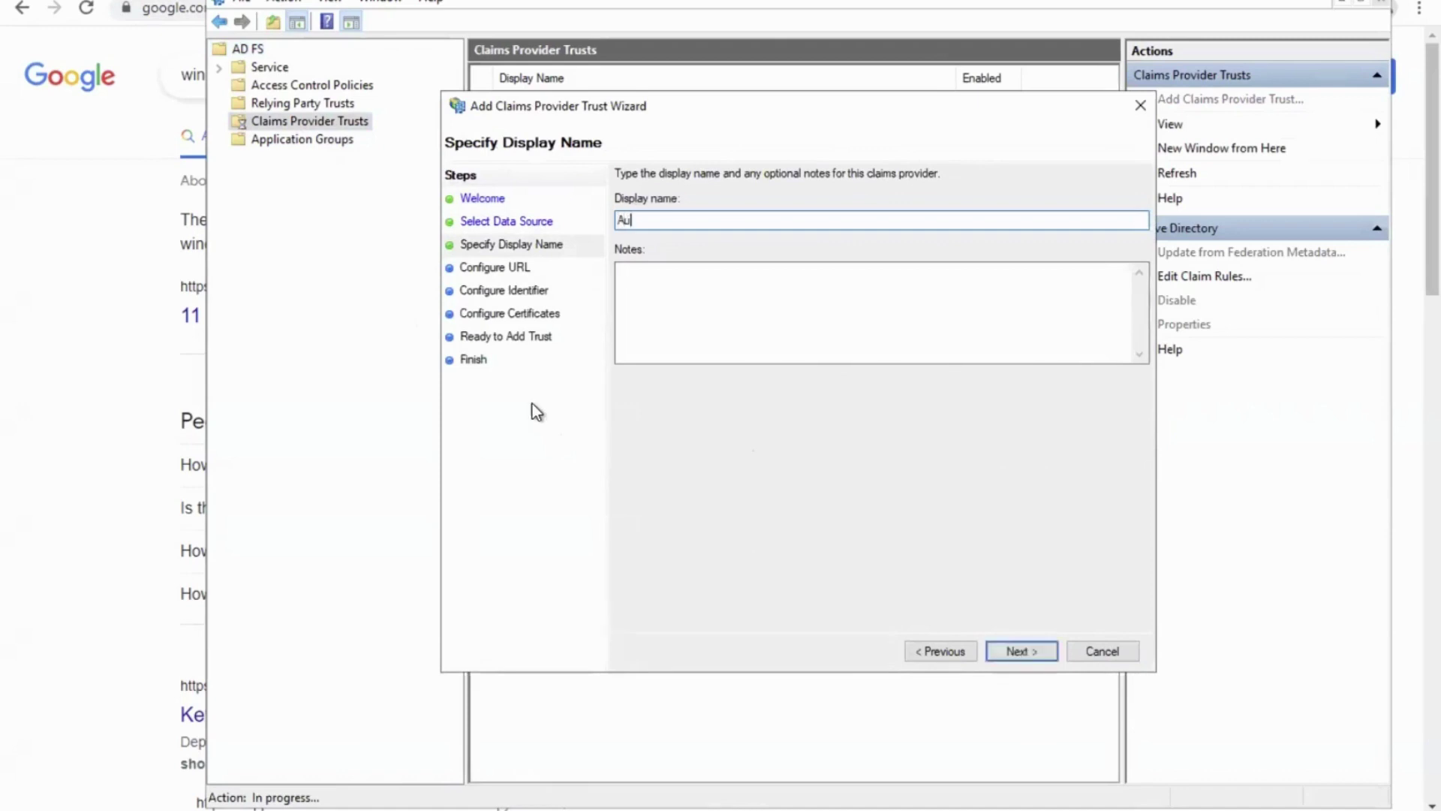
{"action": "type", "text": "thn IDEE"}
Paste the IDEE SSO endpoint URL from the notes into the trust's passive URL field.
{"action": "left_click", "coordinate": [1019, 652]}
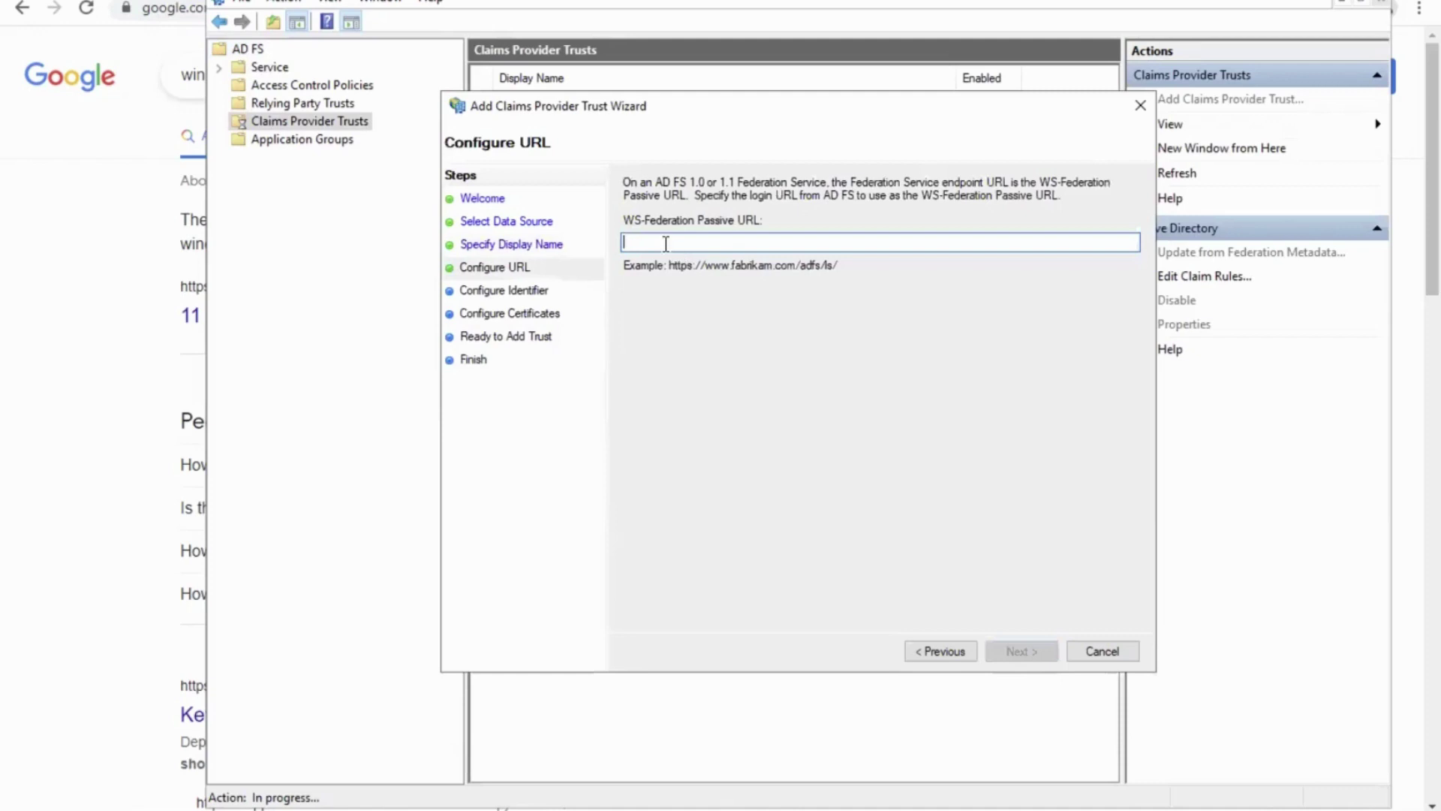
{"action": "key", "text": "alt+Tab"}
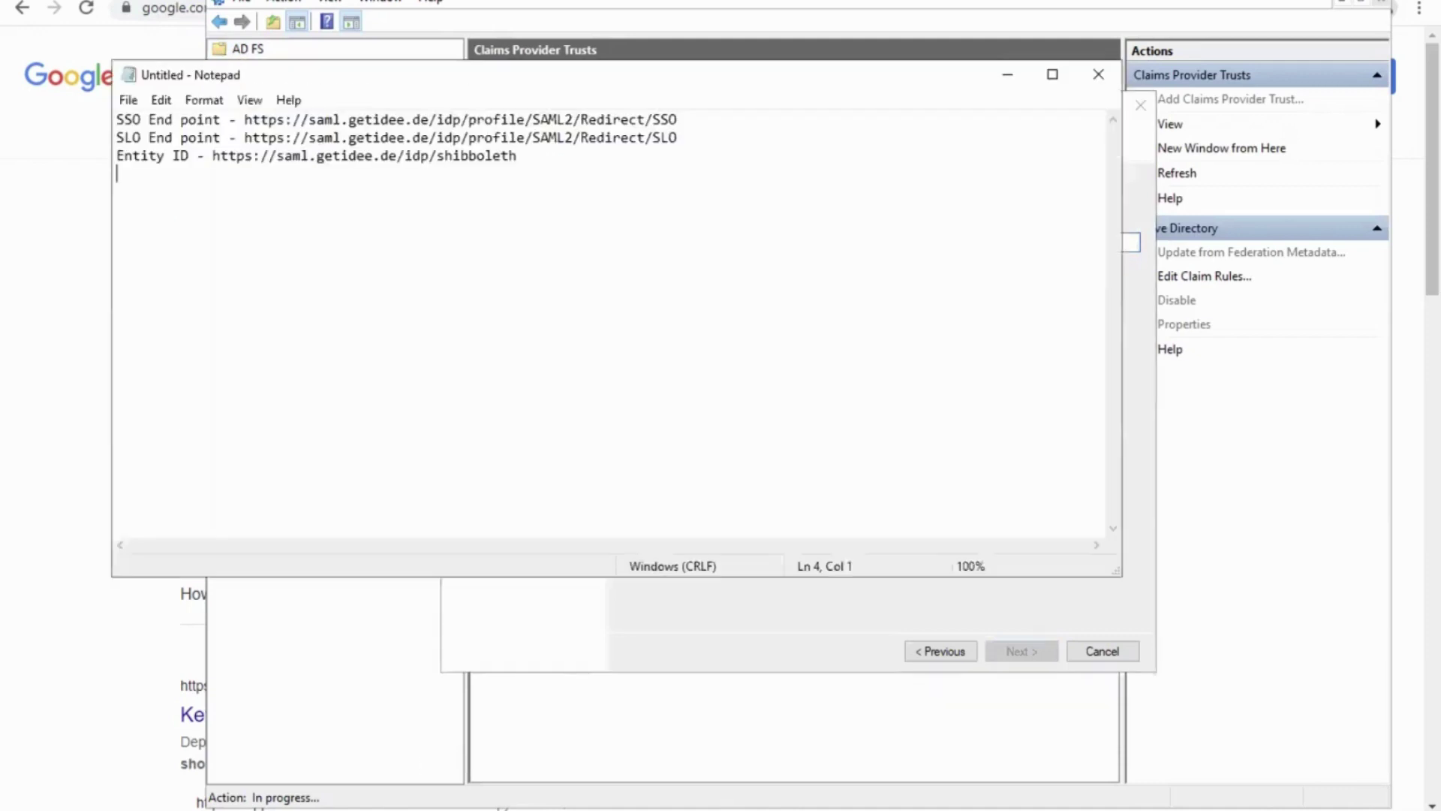
{"action": "left_click_drag", "start_coordinate": [686, 120], "coordinate": [246, 118]}
{"action": "key", "text": "ctrl+c"}
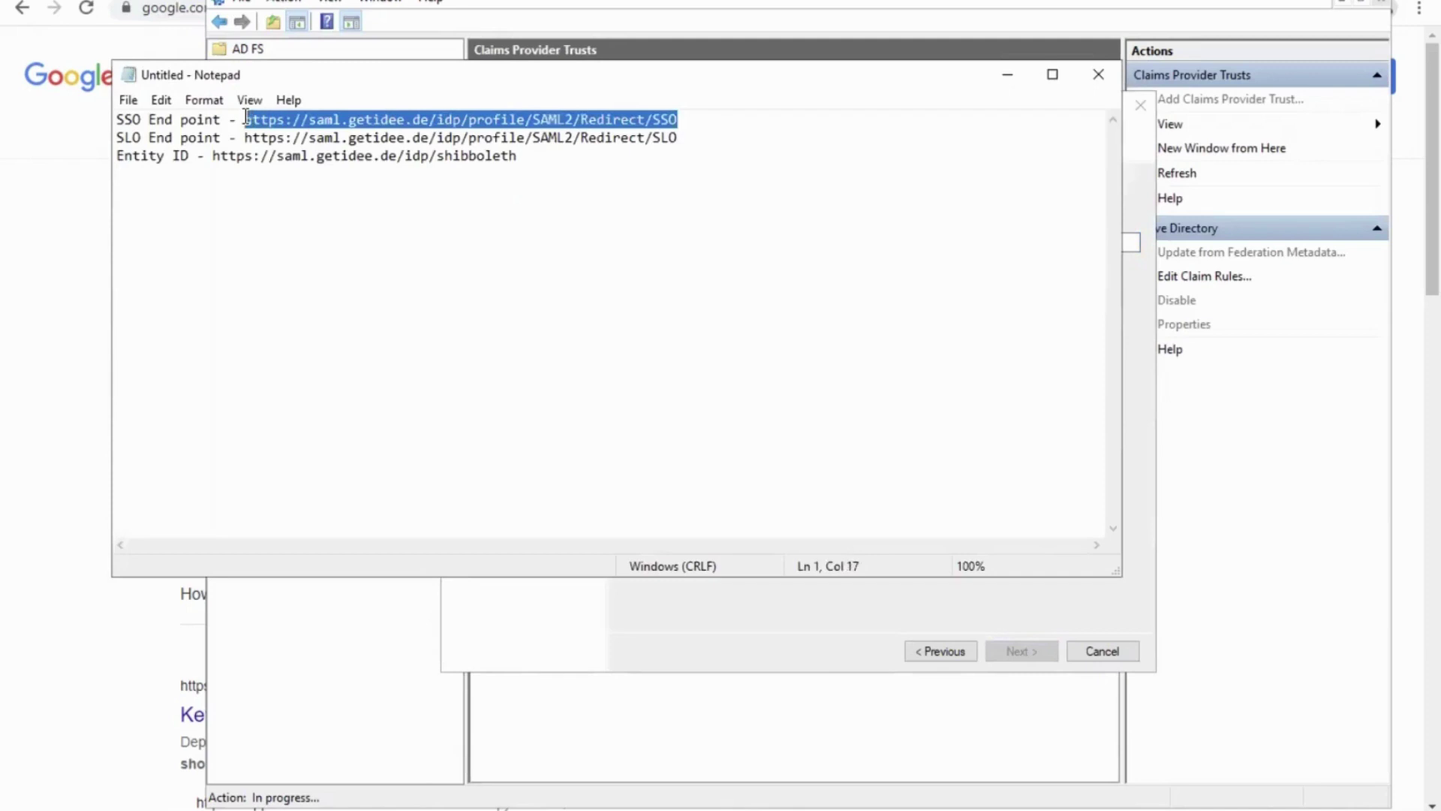
{"action": "left_click", "coordinate": [739, 632]}
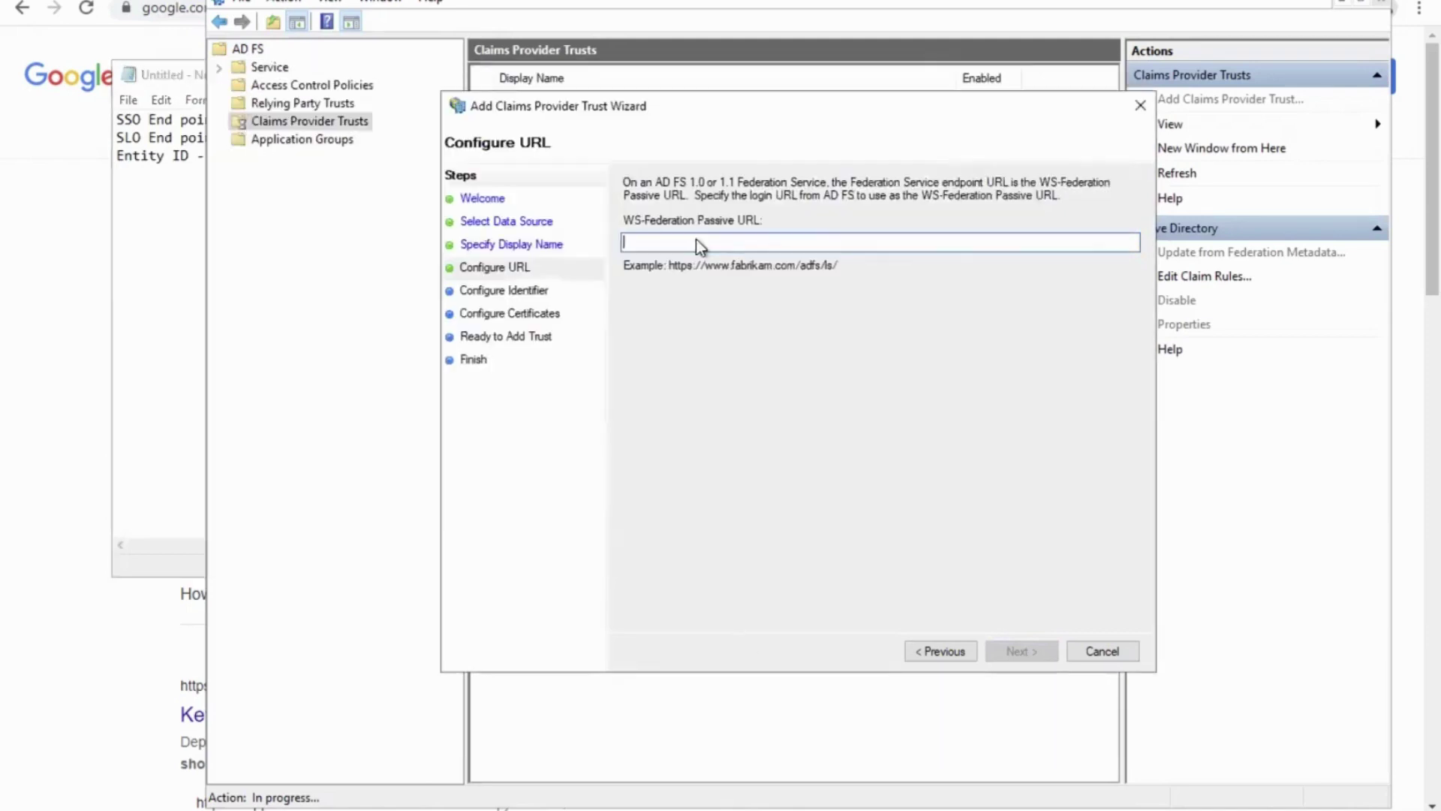
{"action": "key", "text": "ctrl+v"}
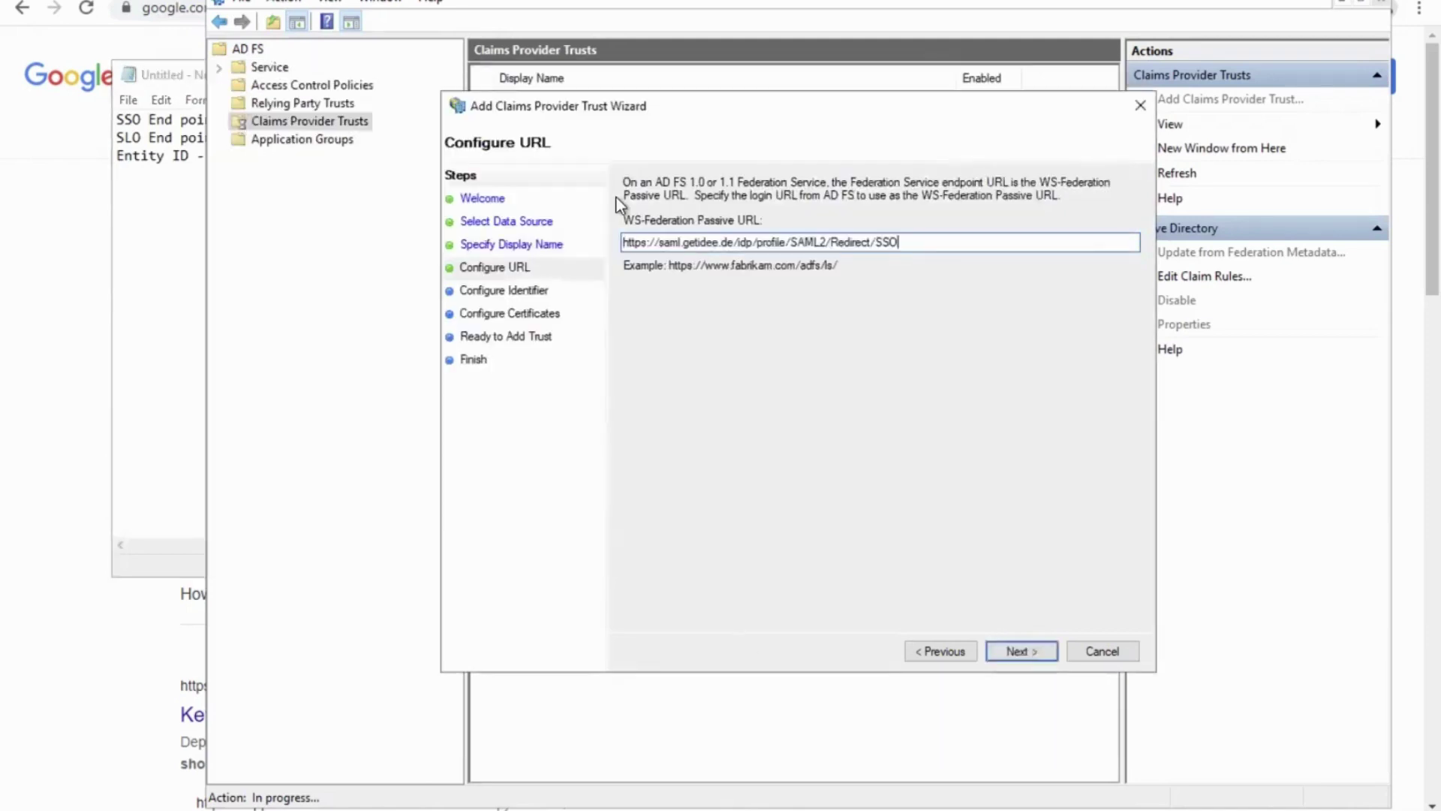
{"action": "left_click", "coordinate": [1010, 644]}
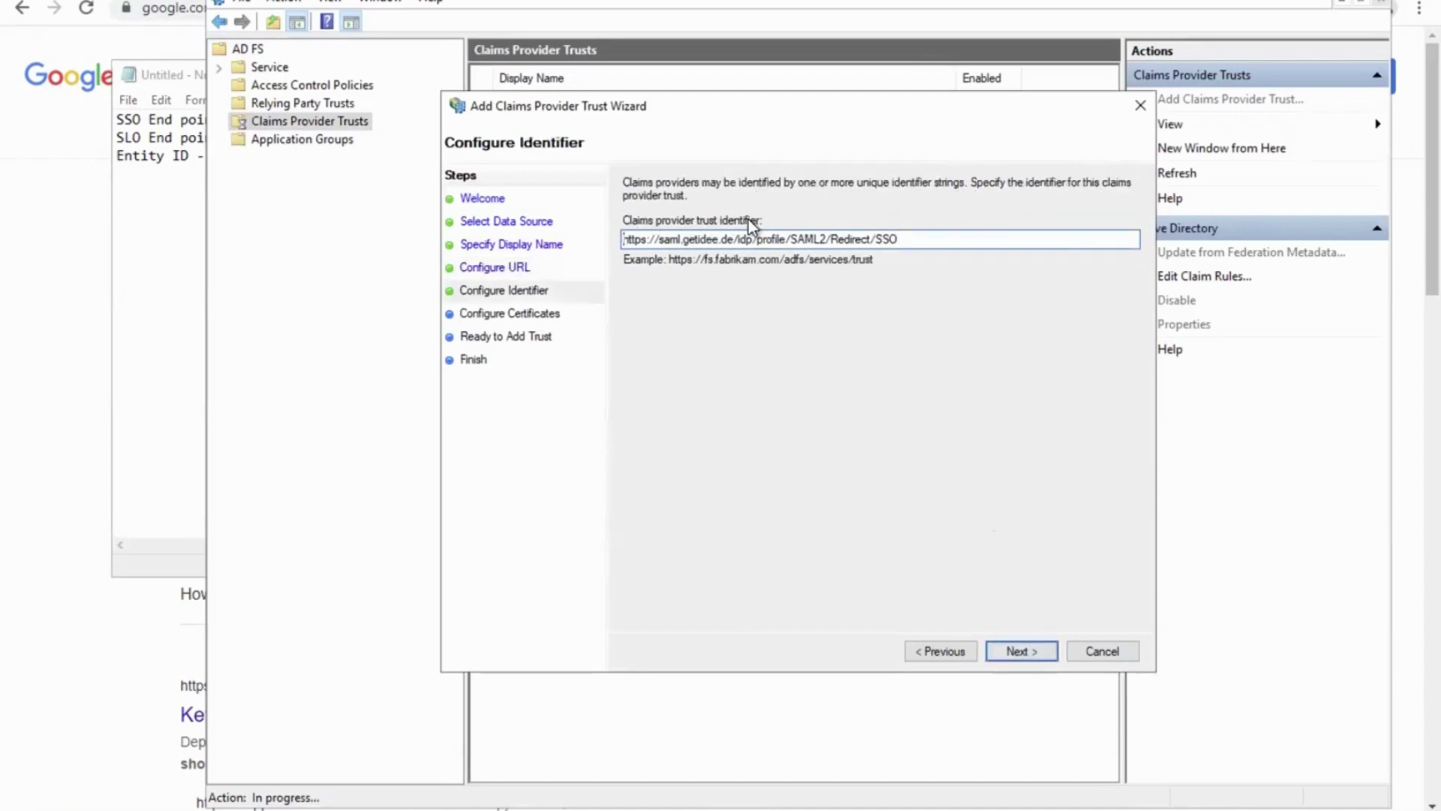
{"action": "left_click", "coordinate": [428, 802]}
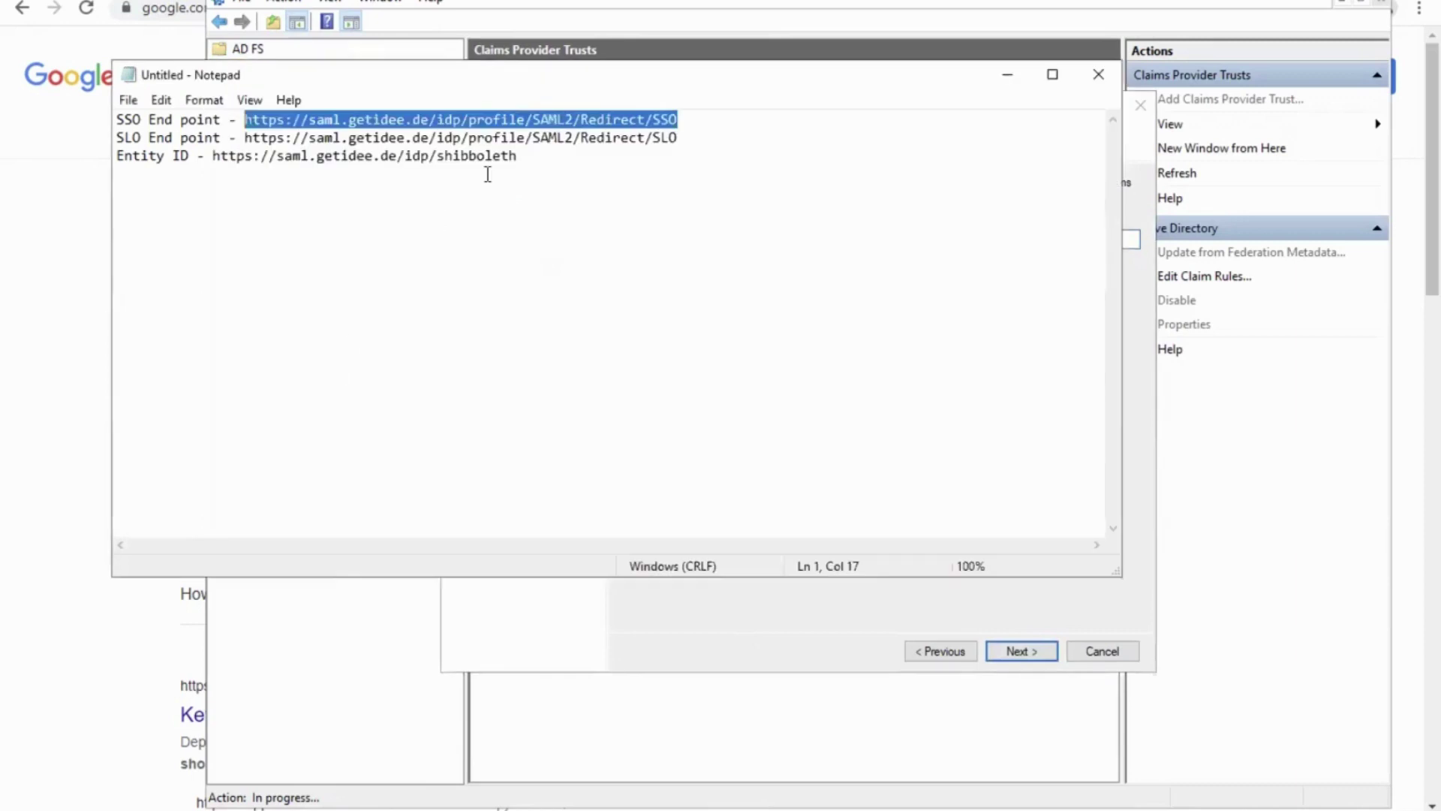
{"action": "left_click_drag", "start_coordinate": [528, 156], "coordinate": [219, 155]}
{"action": "key", "text": "ctrl+c"}
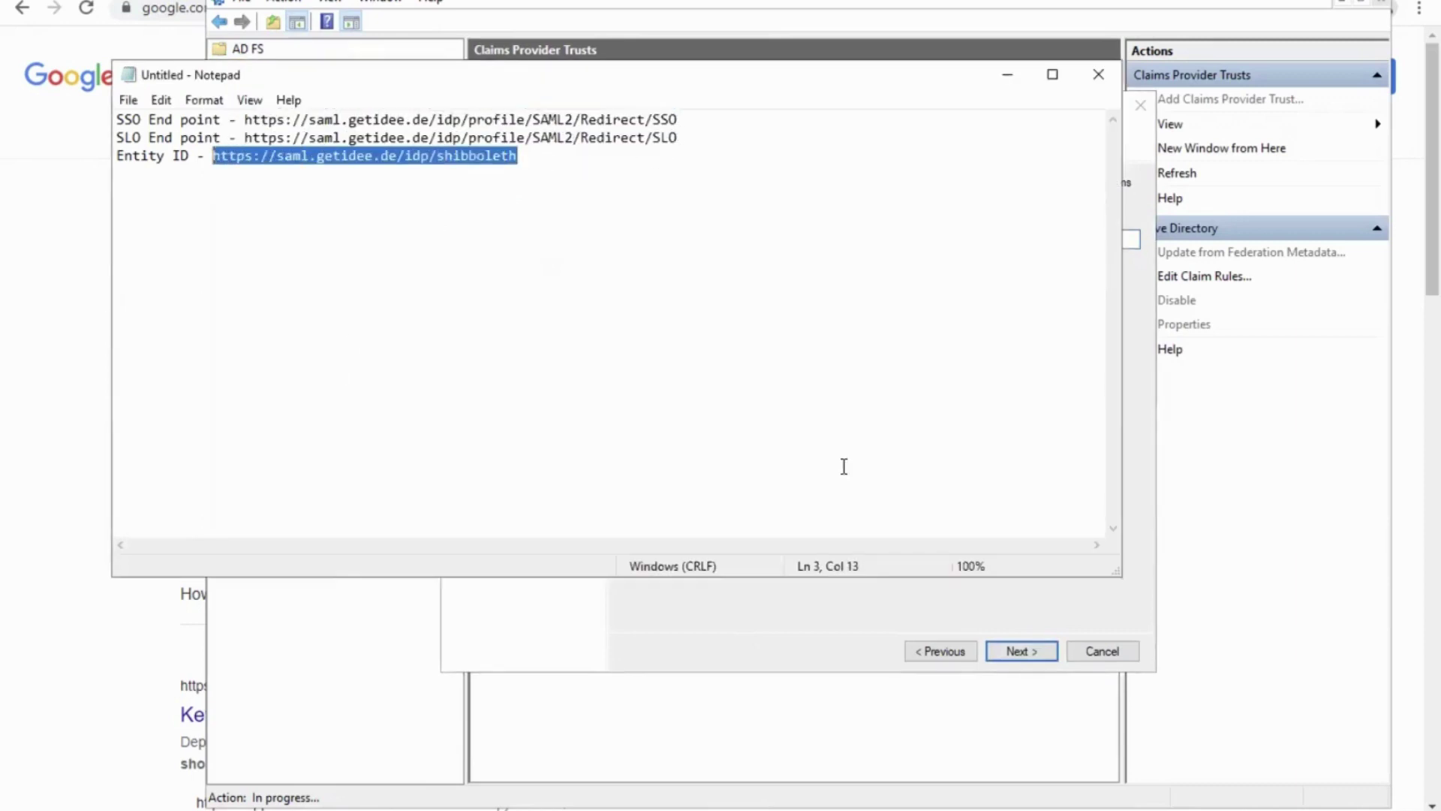
{"action": "left_click", "coordinate": [912, 606]}
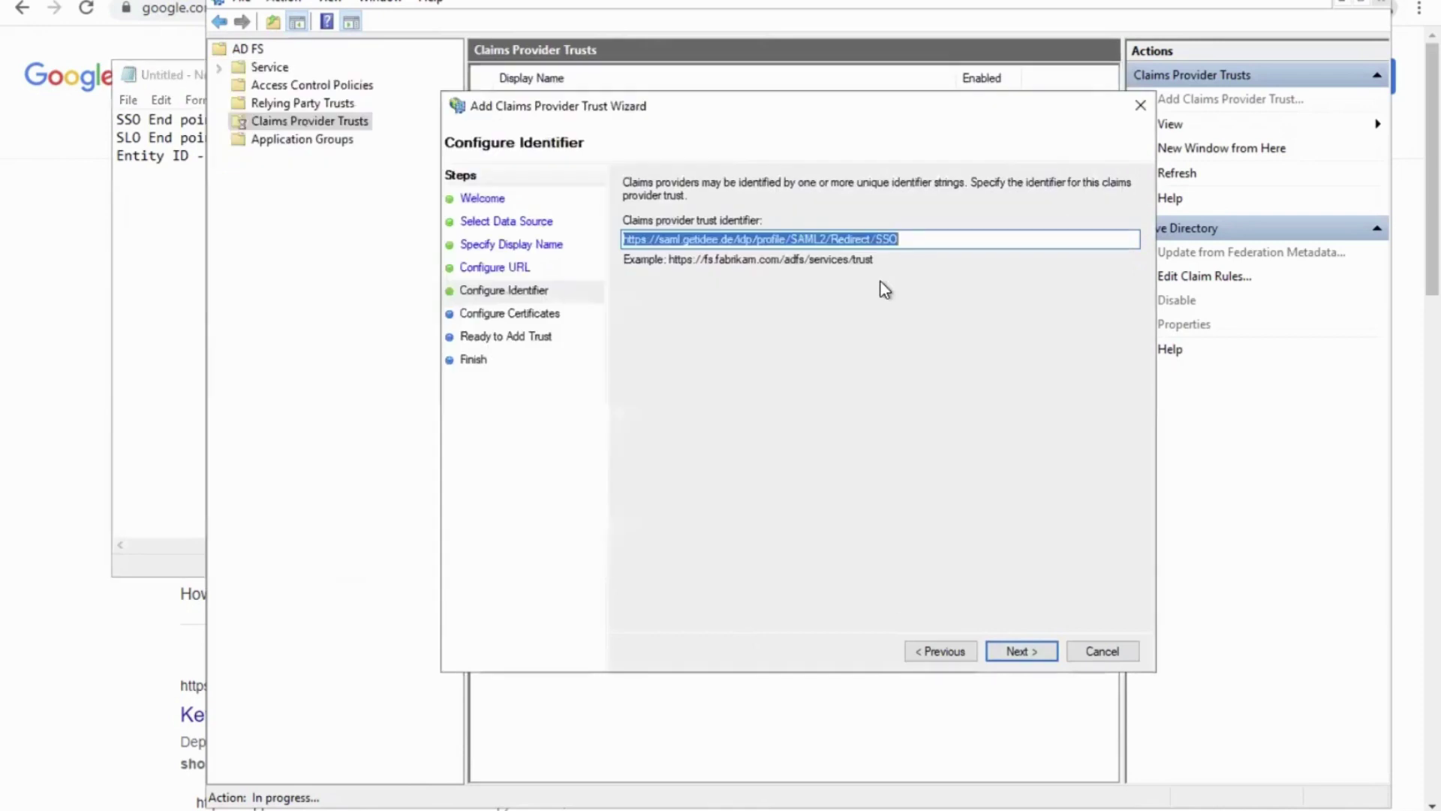
{"action": "key", "text": "ctrl+v"}
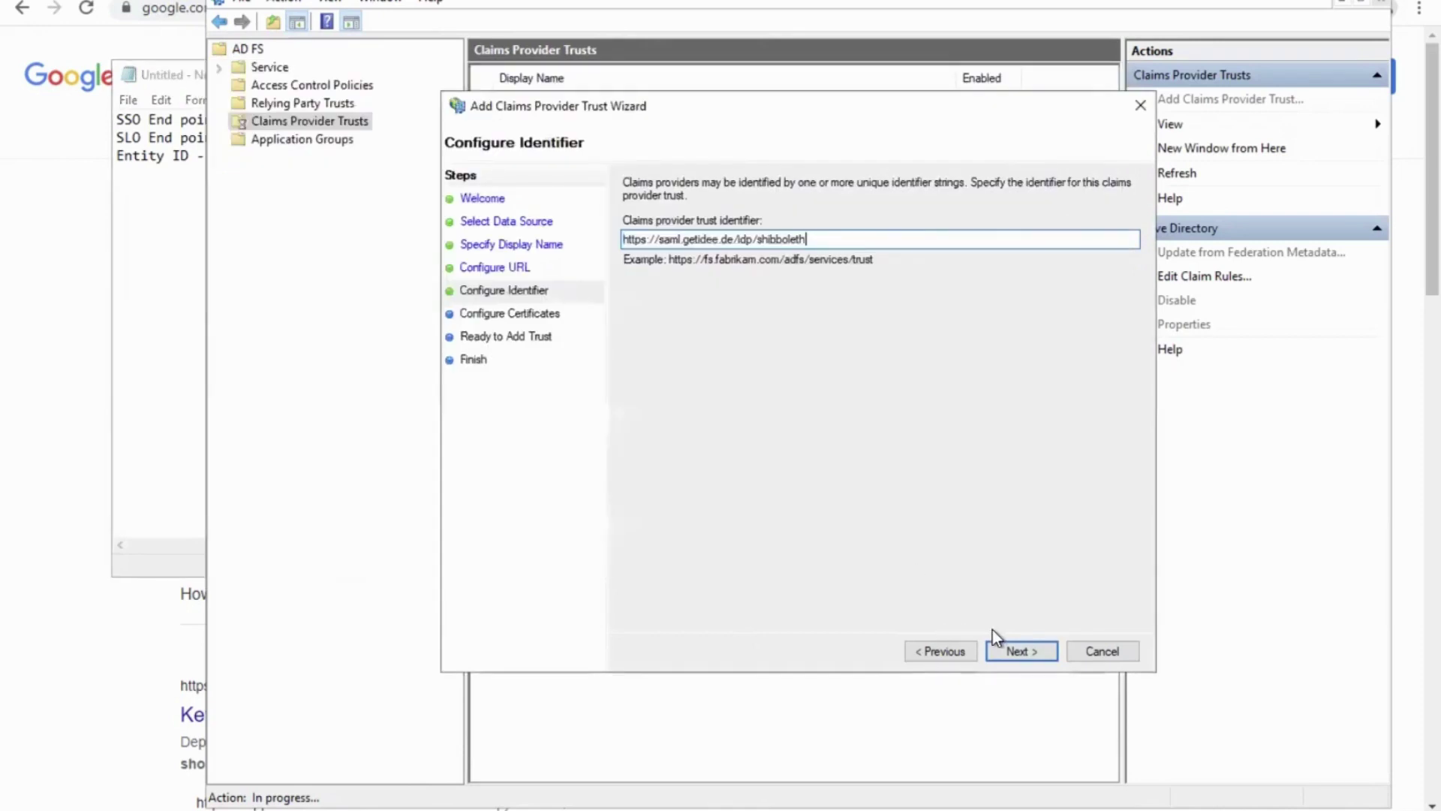
Add idPCertificate from Documents\IDEE IDP Cert as the token-signing certificate, showing all file types.
{"action": "left_click", "coordinate": [1025, 650]}
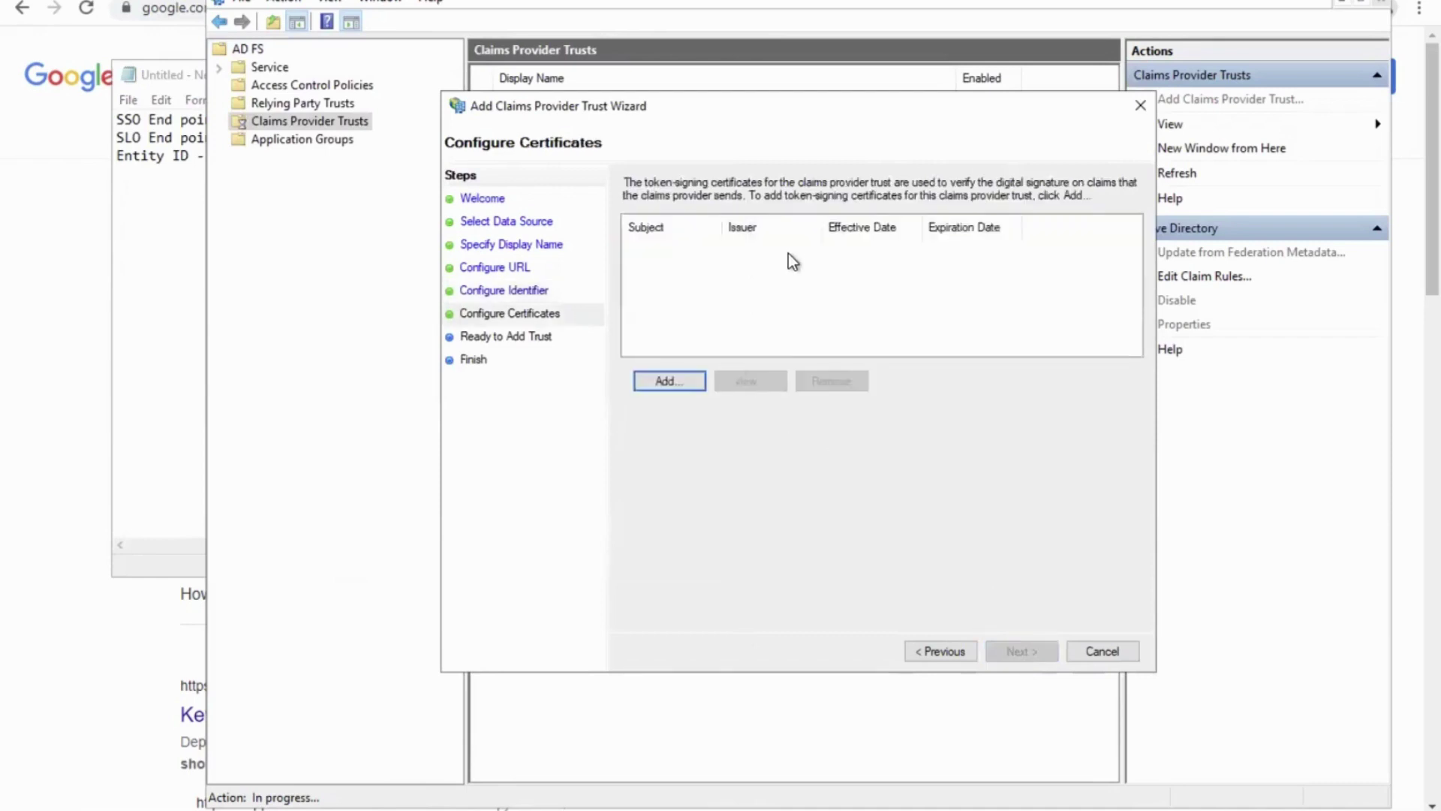
{"action": "left_click", "coordinate": [674, 381]}
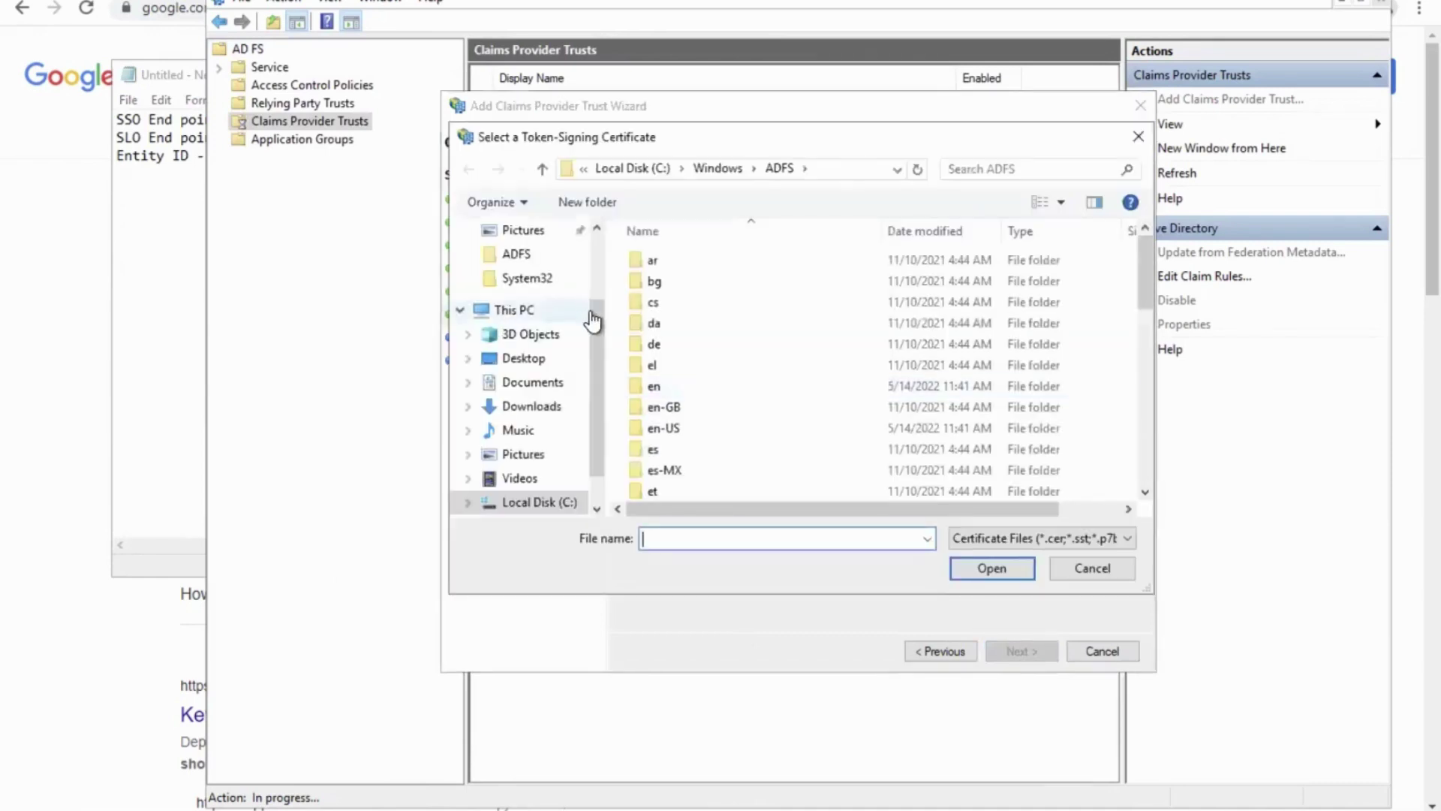
{"action": "scroll", "coordinate": [590, 323], "scroll_direction": "up", "scroll_amount": 1}
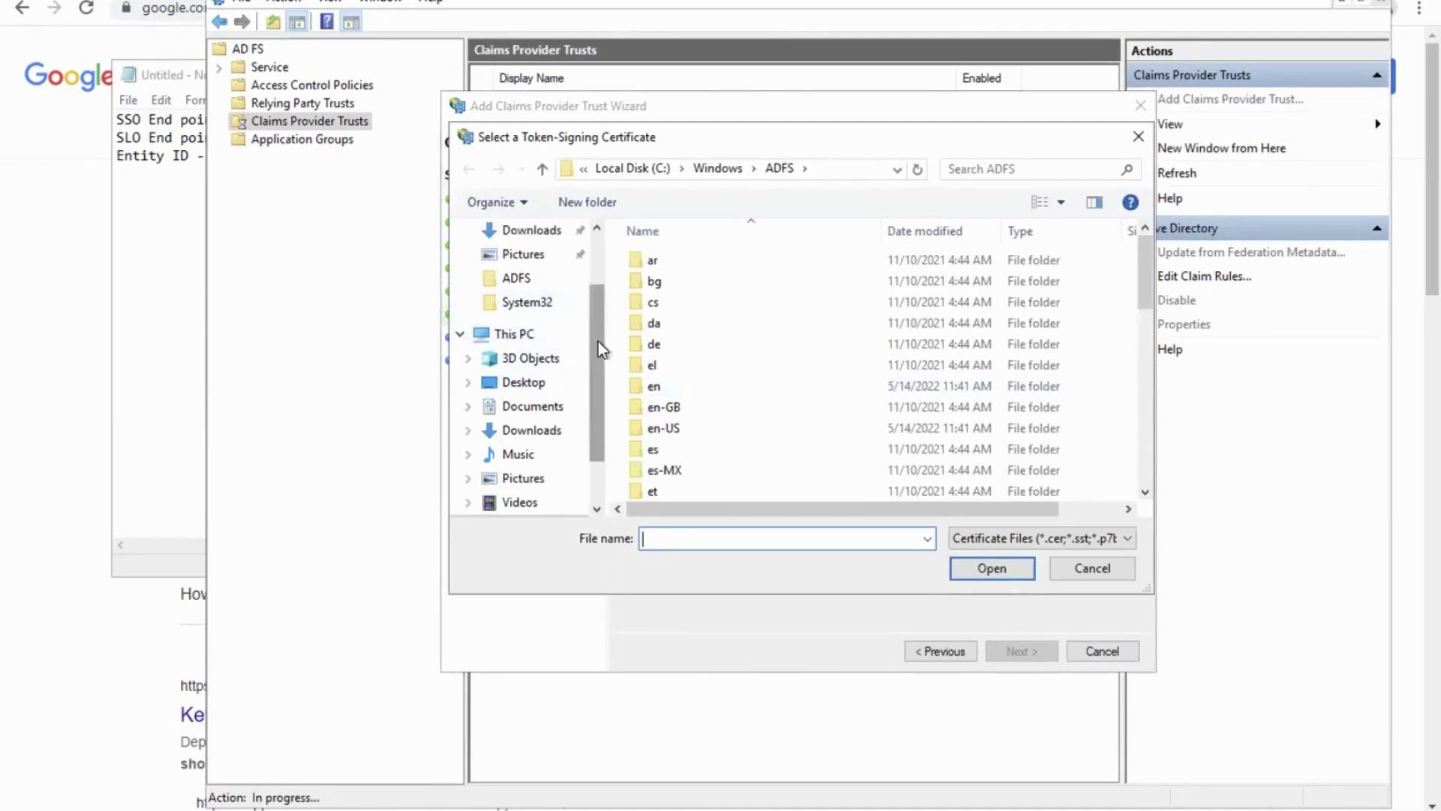
{"action": "left_click", "coordinate": [527, 278]}
{"action": "left_click_drag", "start_coordinate": [593, 291], "coordinate": [596, 214]}
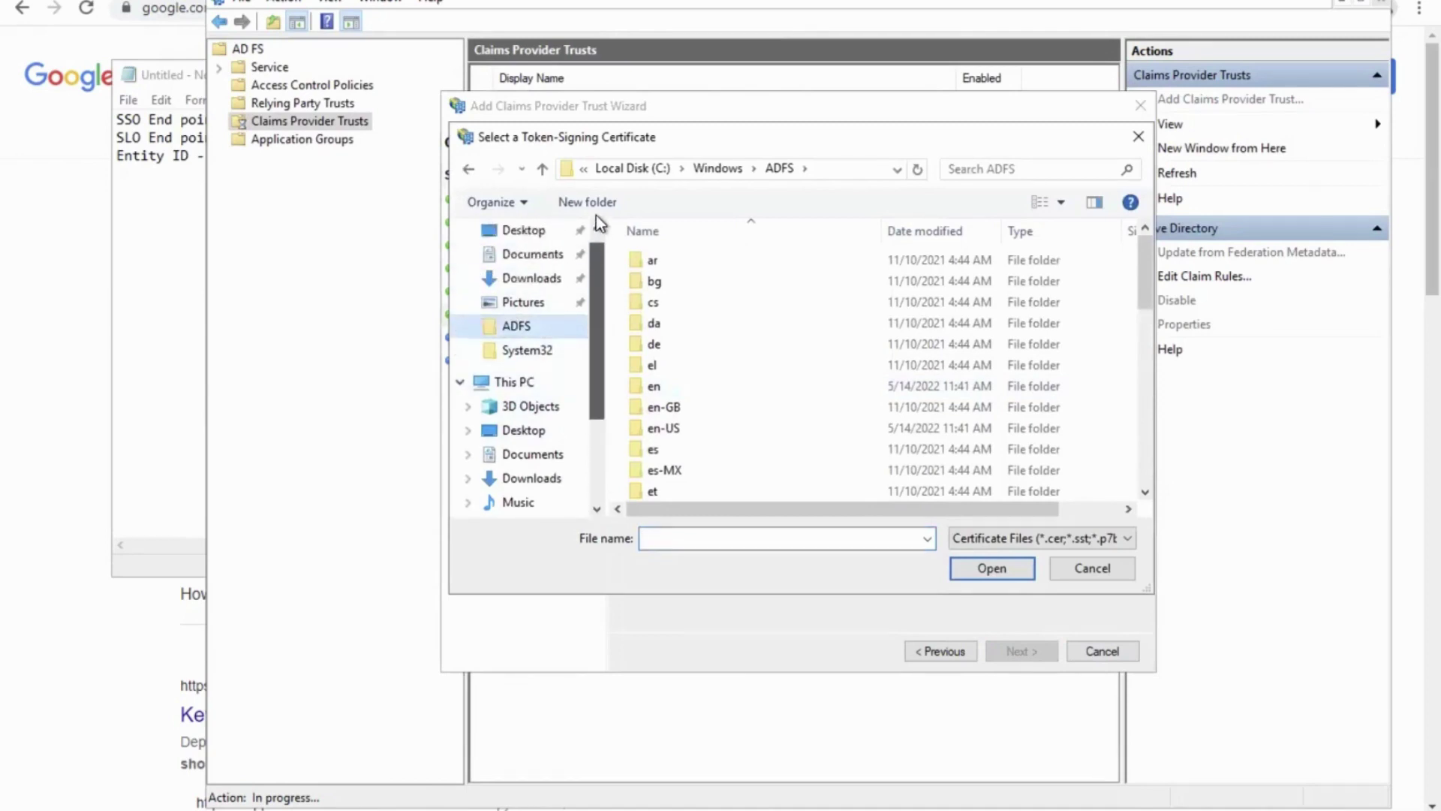
{"action": "left_click", "coordinate": [539, 295]}
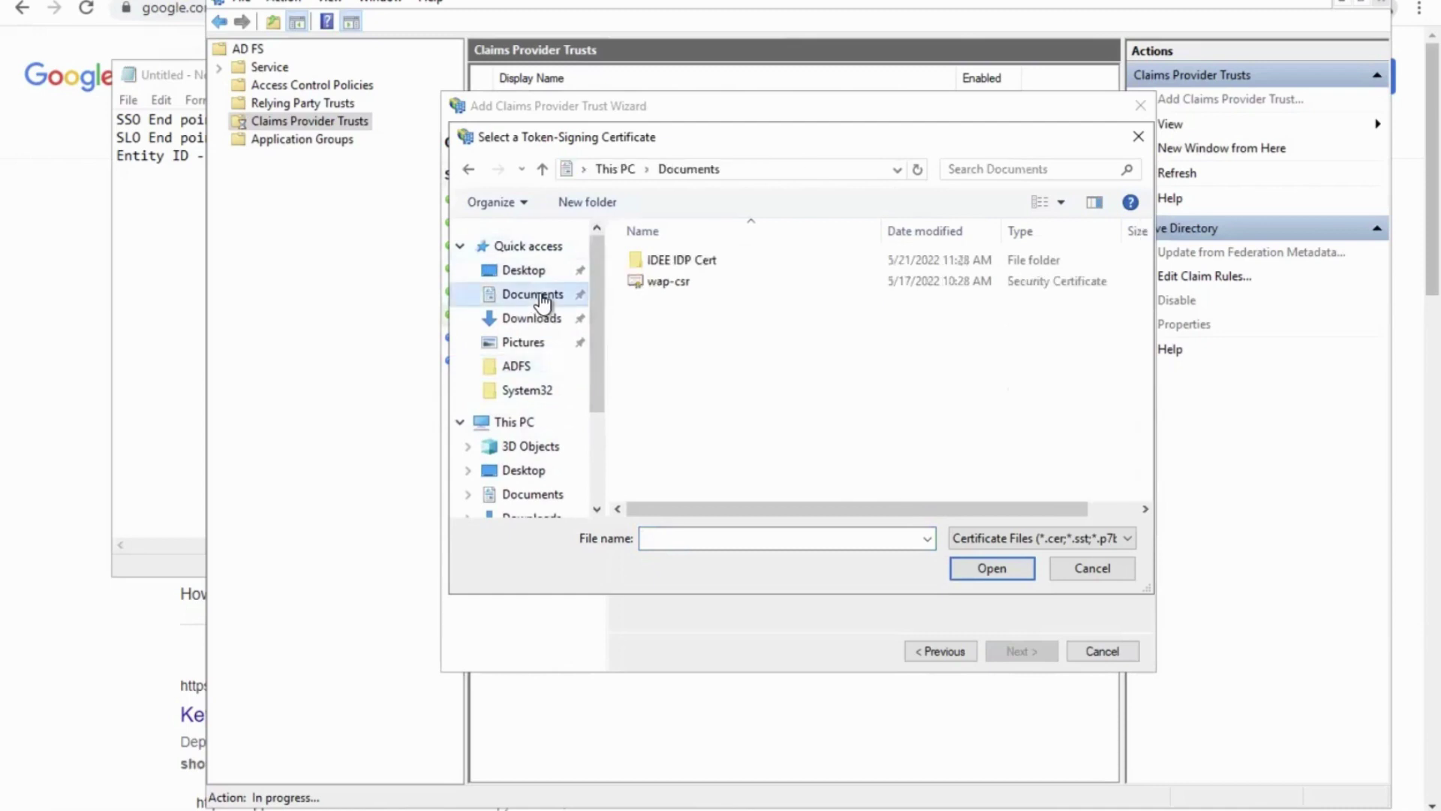
{"action": "double_click", "coordinate": [692, 261]}
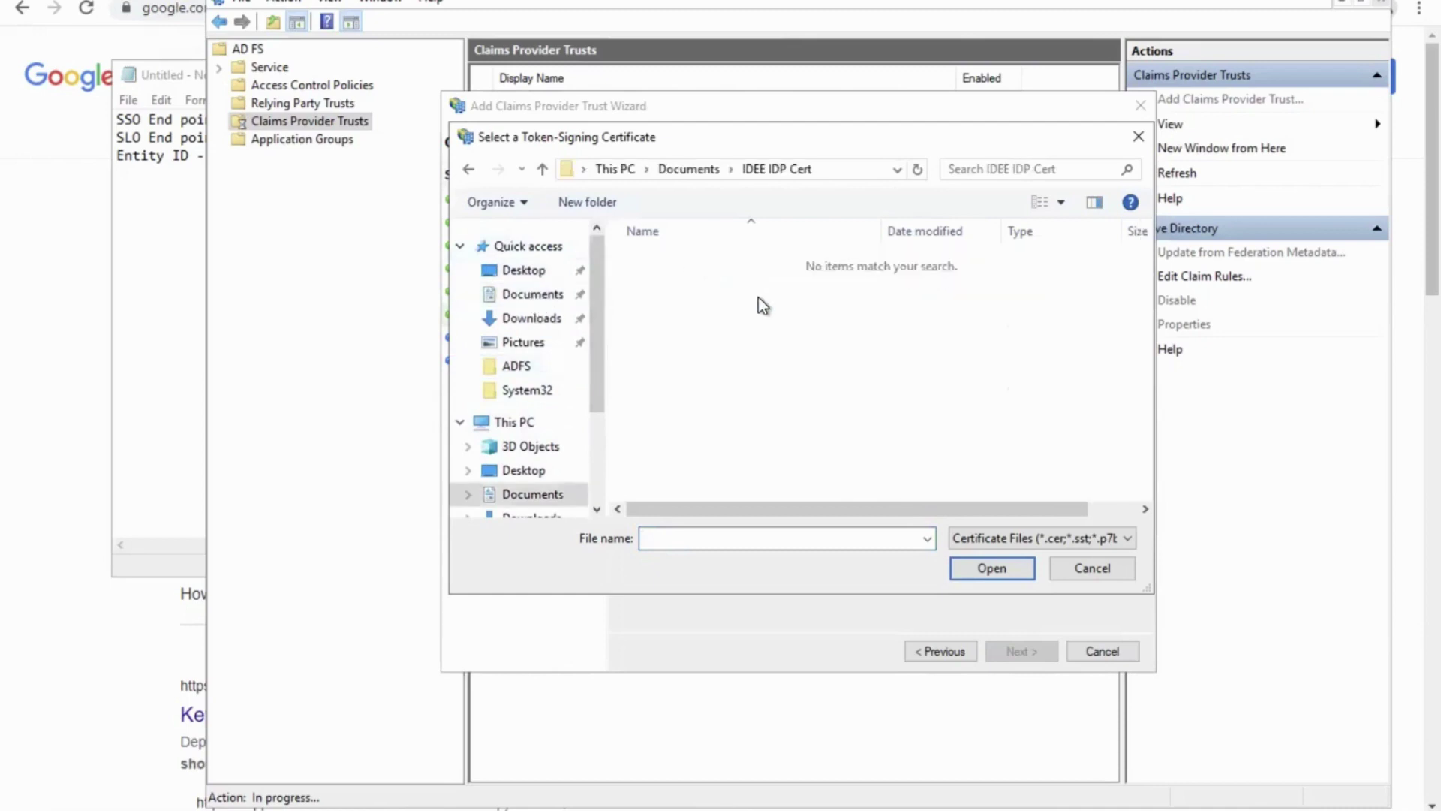
{"action": "left_click", "coordinate": [986, 534]}
{"action": "left_click", "coordinate": [981, 577]}
{"action": "double_click", "coordinate": [700, 263]}
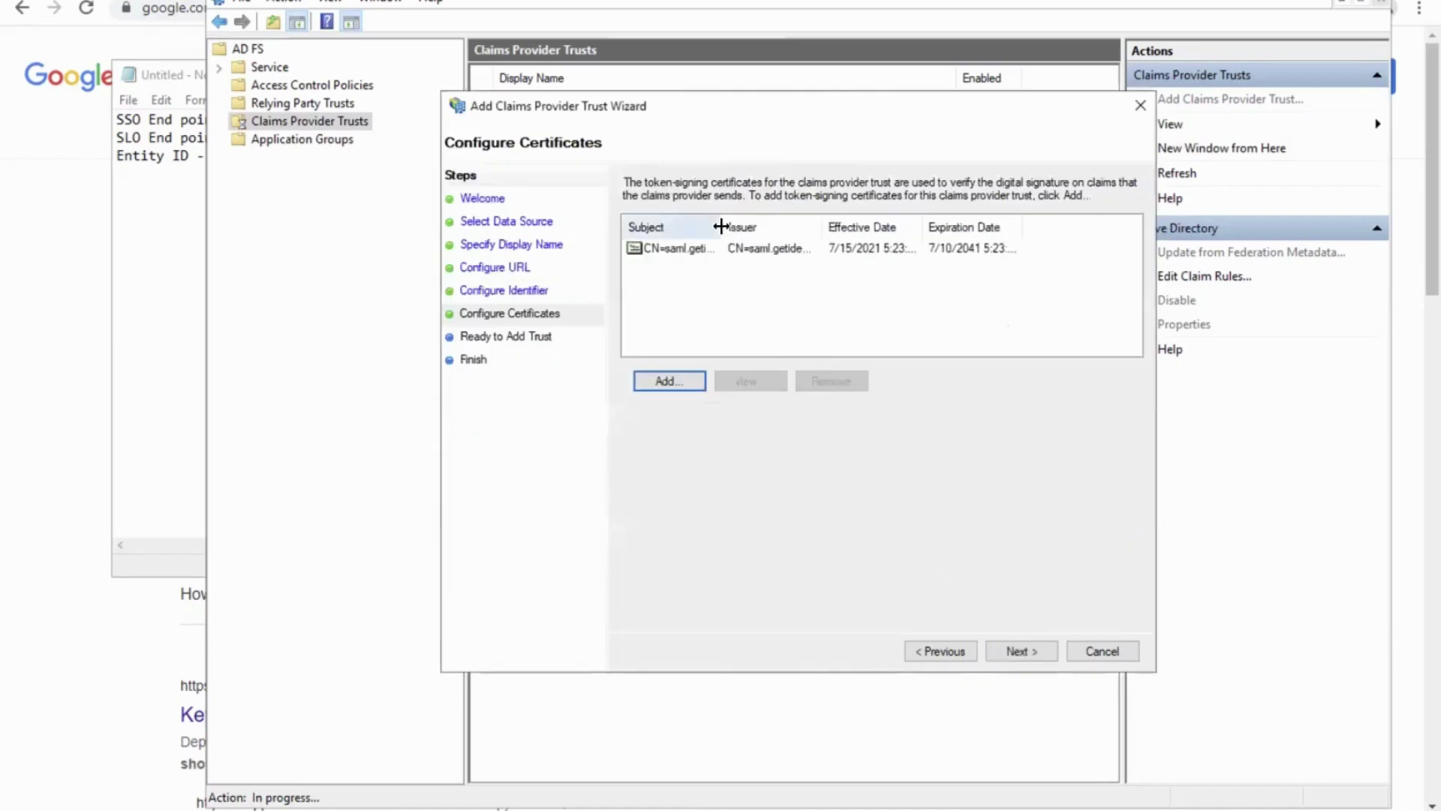
Review the certificate, finish the wizard, and select Authn IDEE in the trusts list.
{"action": "left_click_drag", "start_coordinate": [720, 226], "coordinate": [739, 229]}
{"action": "left_click", "coordinate": [682, 254]}
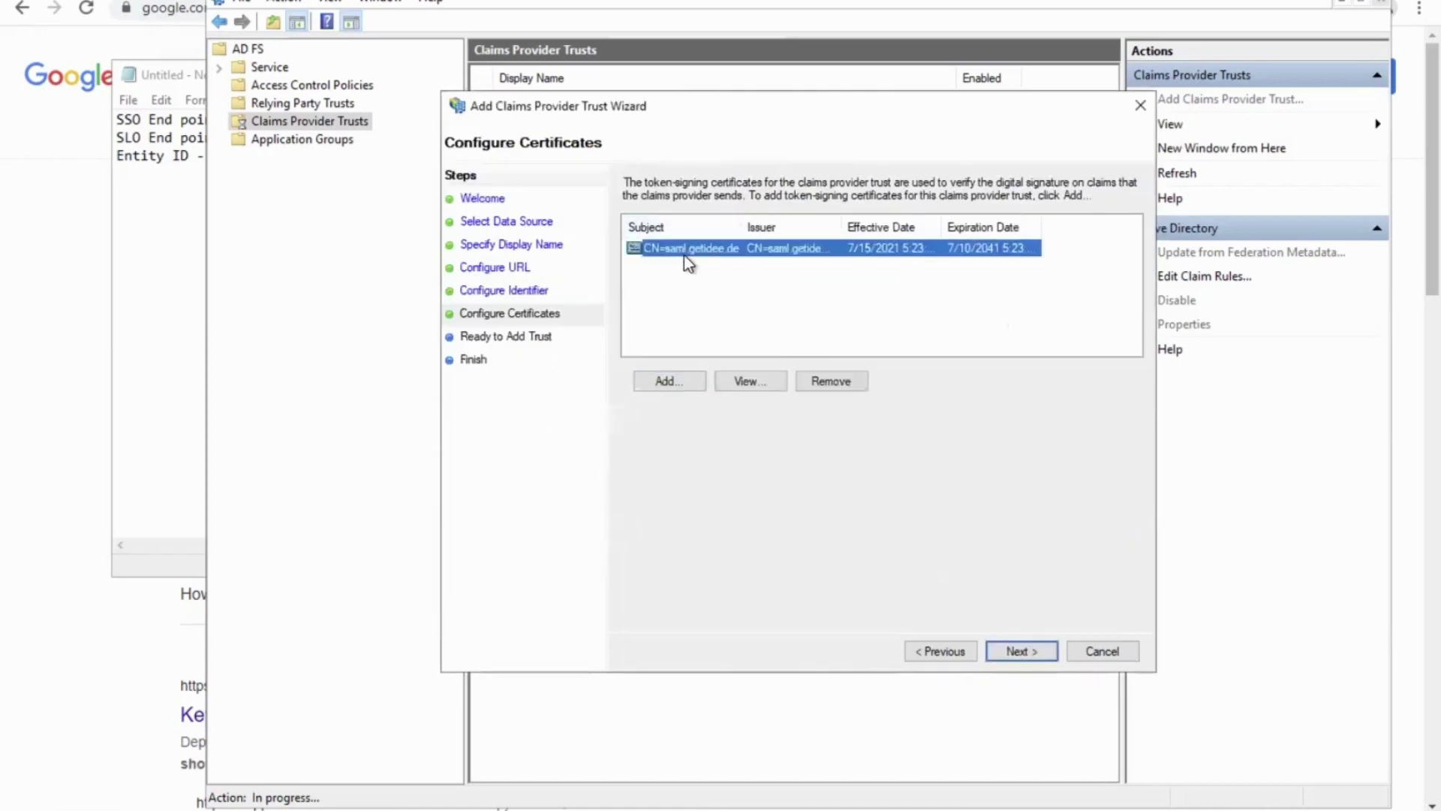
{"action": "left_click", "coordinate": [734, 261]}
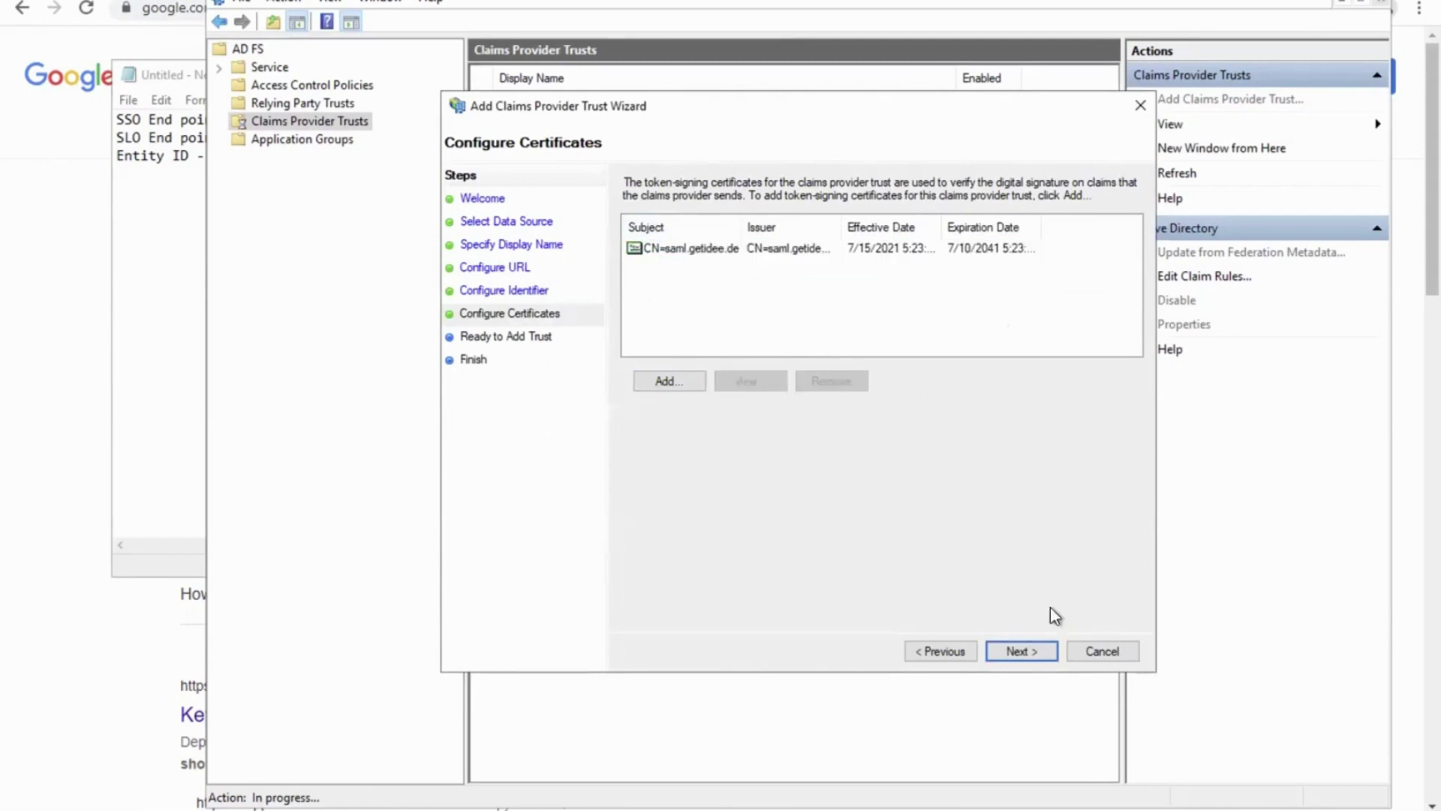
{"action": "left_click", "coordinate": [1024, 652]}
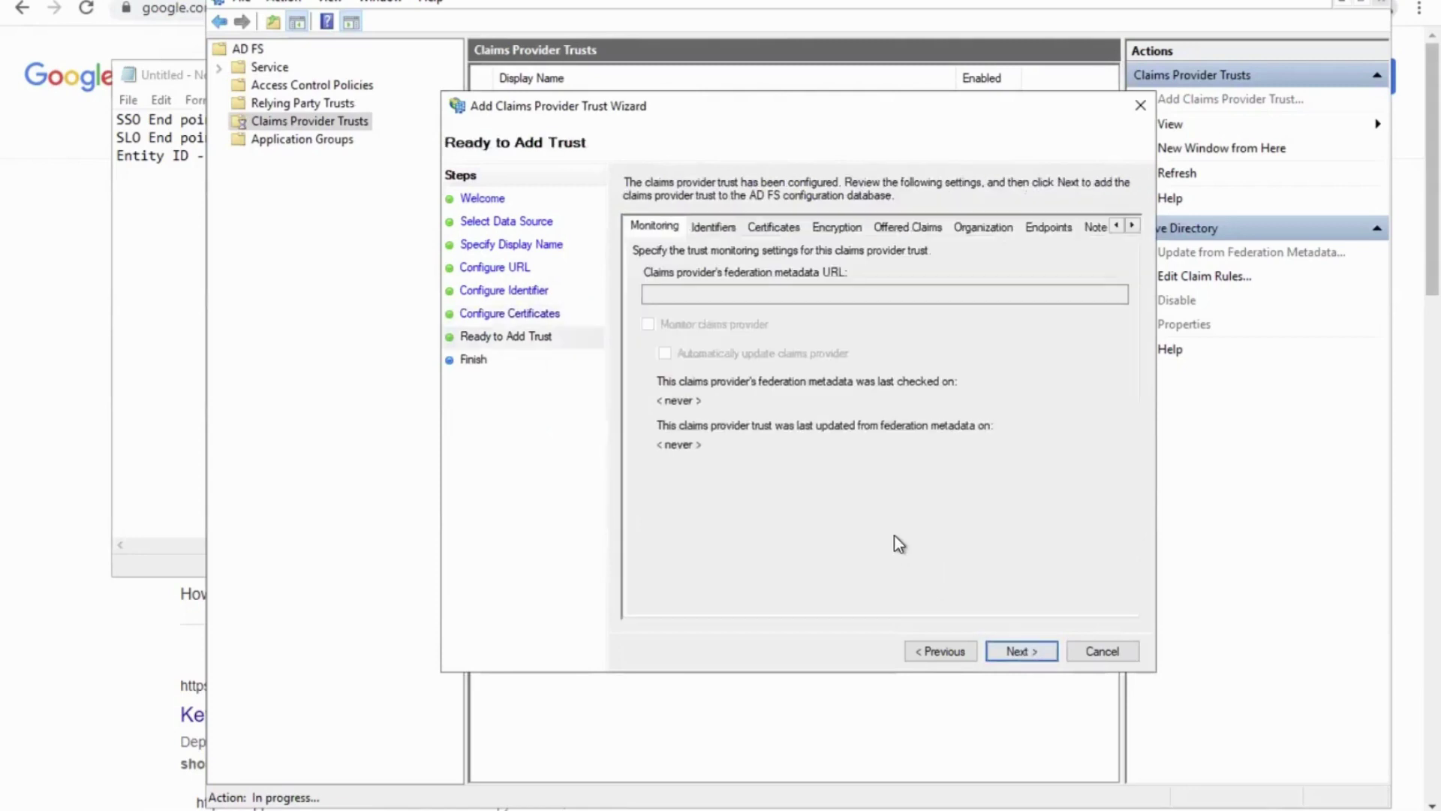
{"action": "left_click", "coordinate": [1029, 652]}
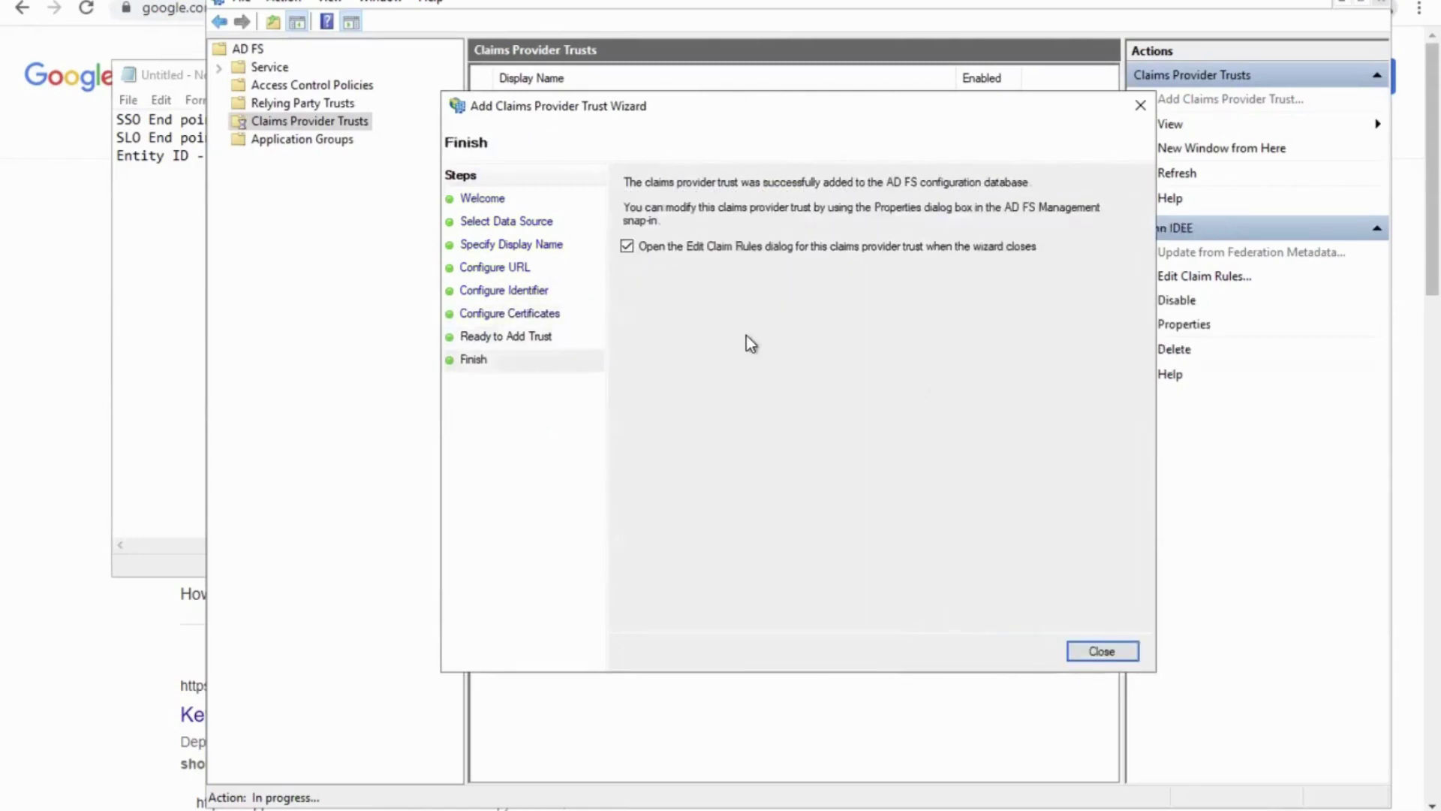
{"action": "left_click", "coordinate": [1100, 651]}
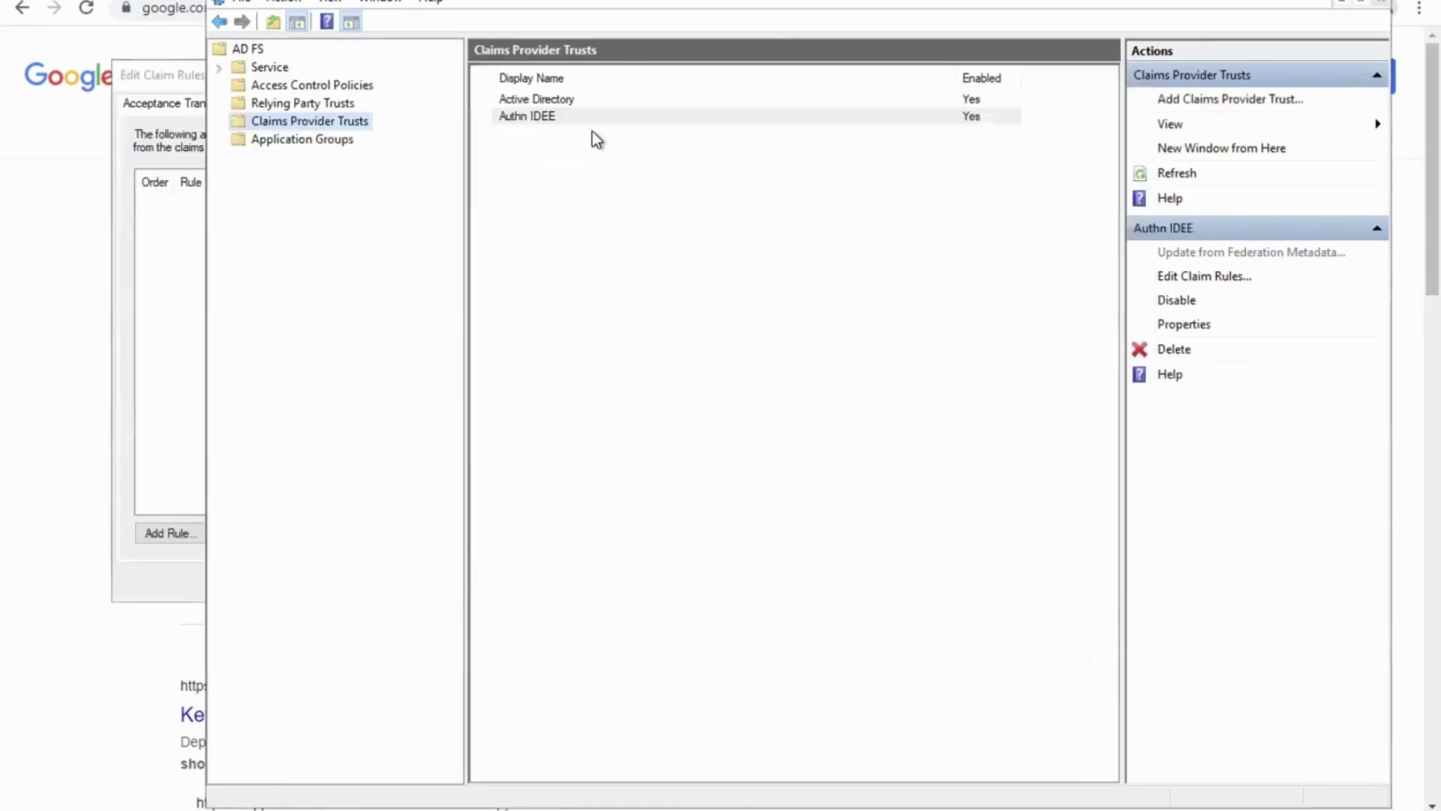
{"action": "left_click", "coordinate": [516, 125]}
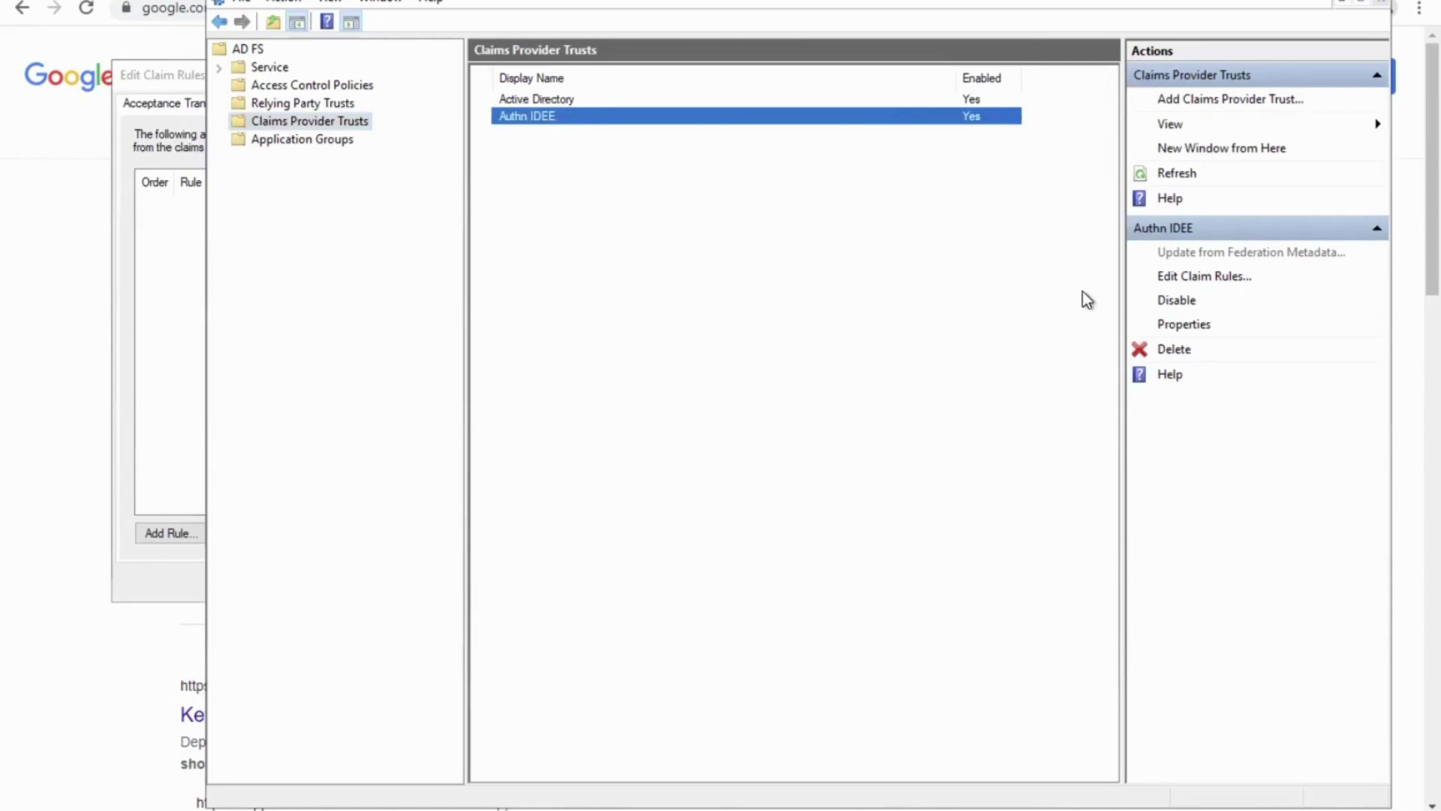
In Authn IDEE's Endpoints properties, start a new SAML Single Sign-On endpoint.
{"action": "left_click", "coordinate": [1183, 324]}
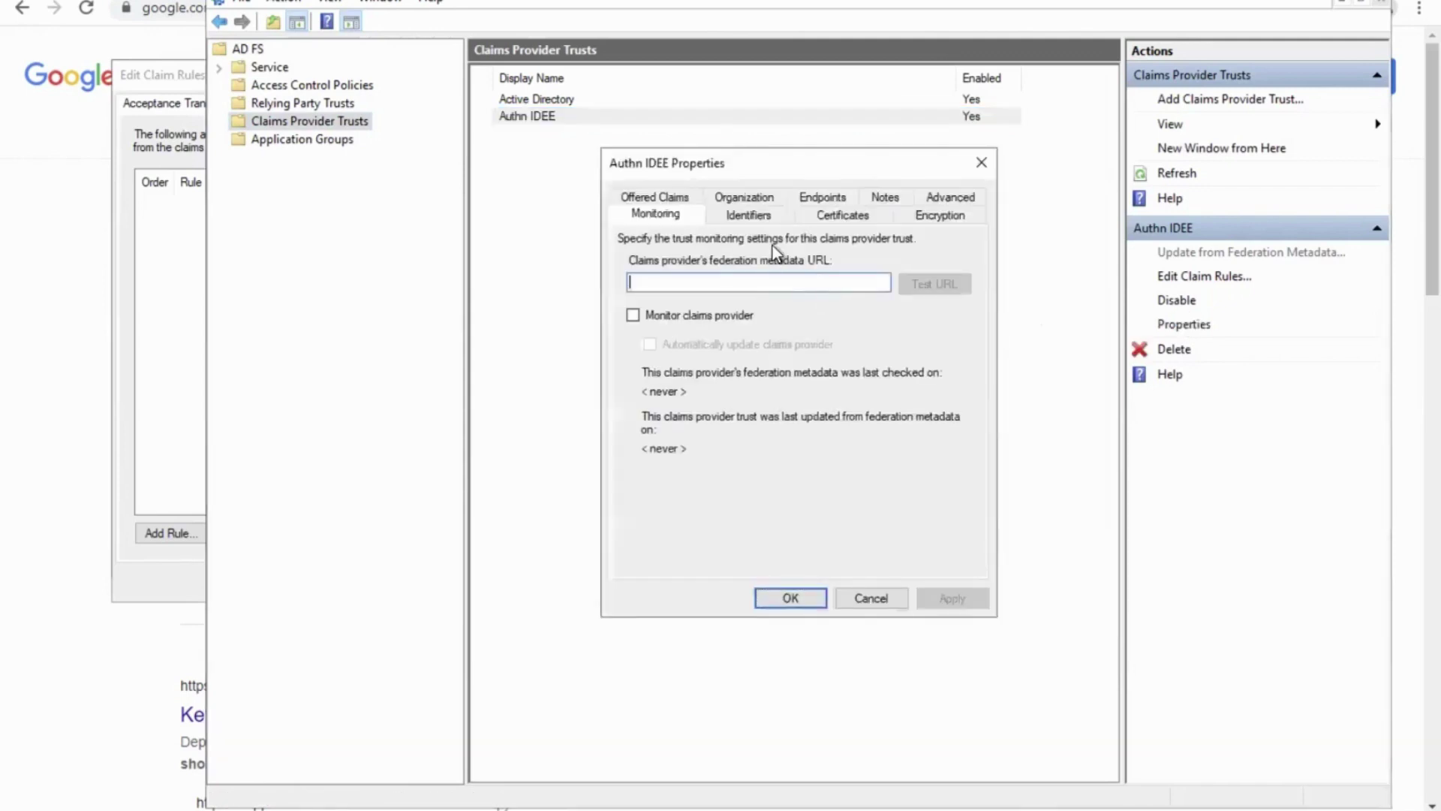
{"action": "left_click", "coordinate": [809, 198]}
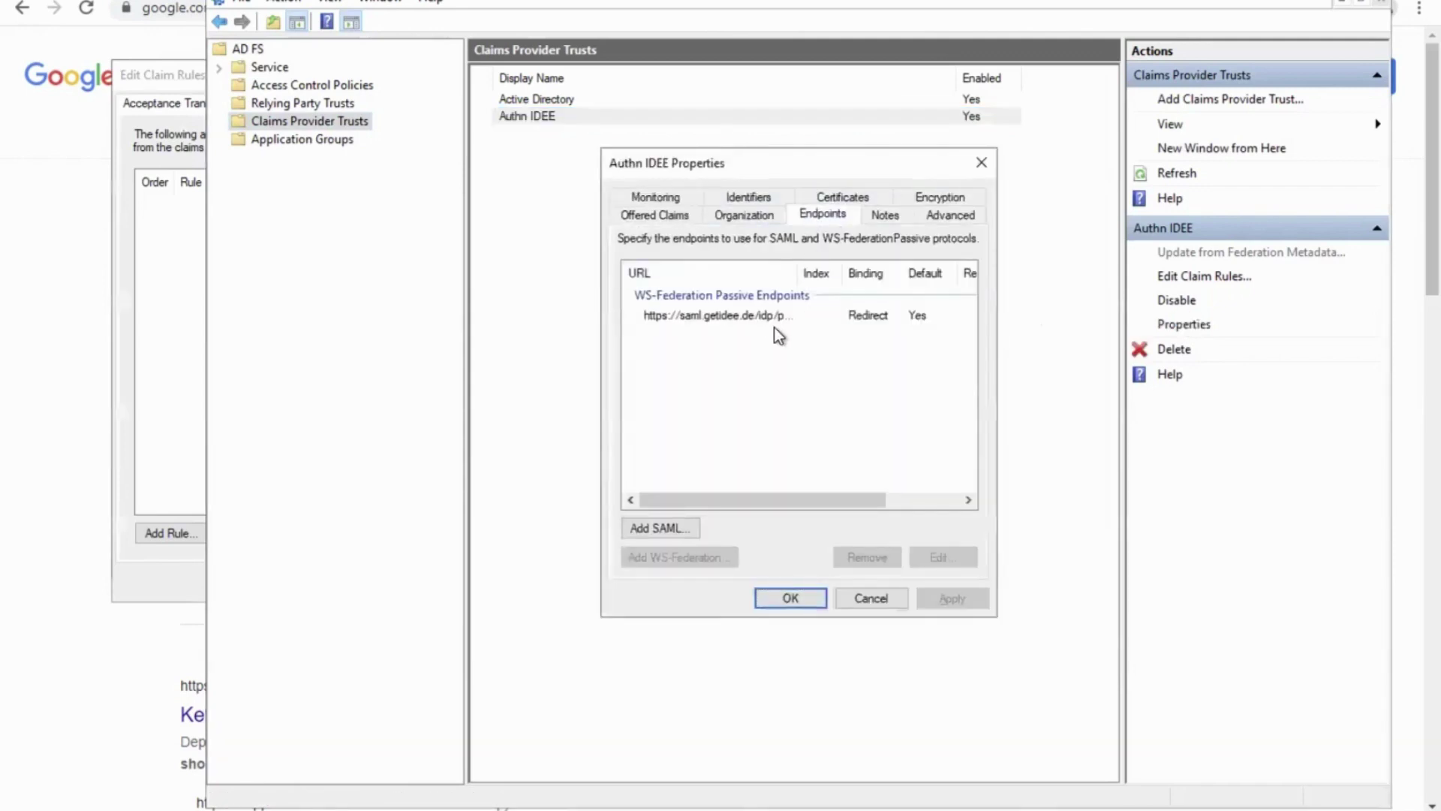
{"action": "left_click", "coordinate": [674, 530]}
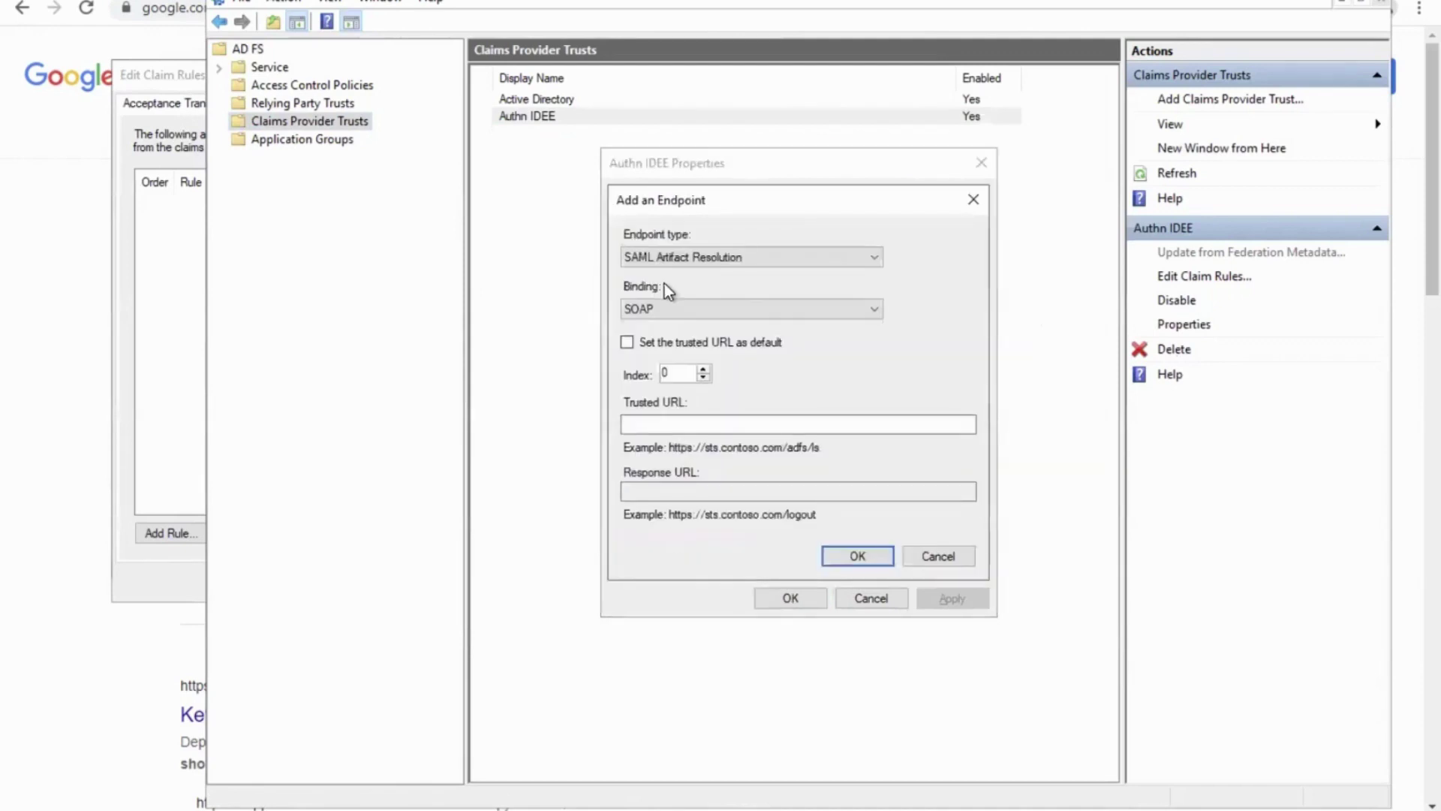
{"action": "left_click", "coordinate": [659, 258]}
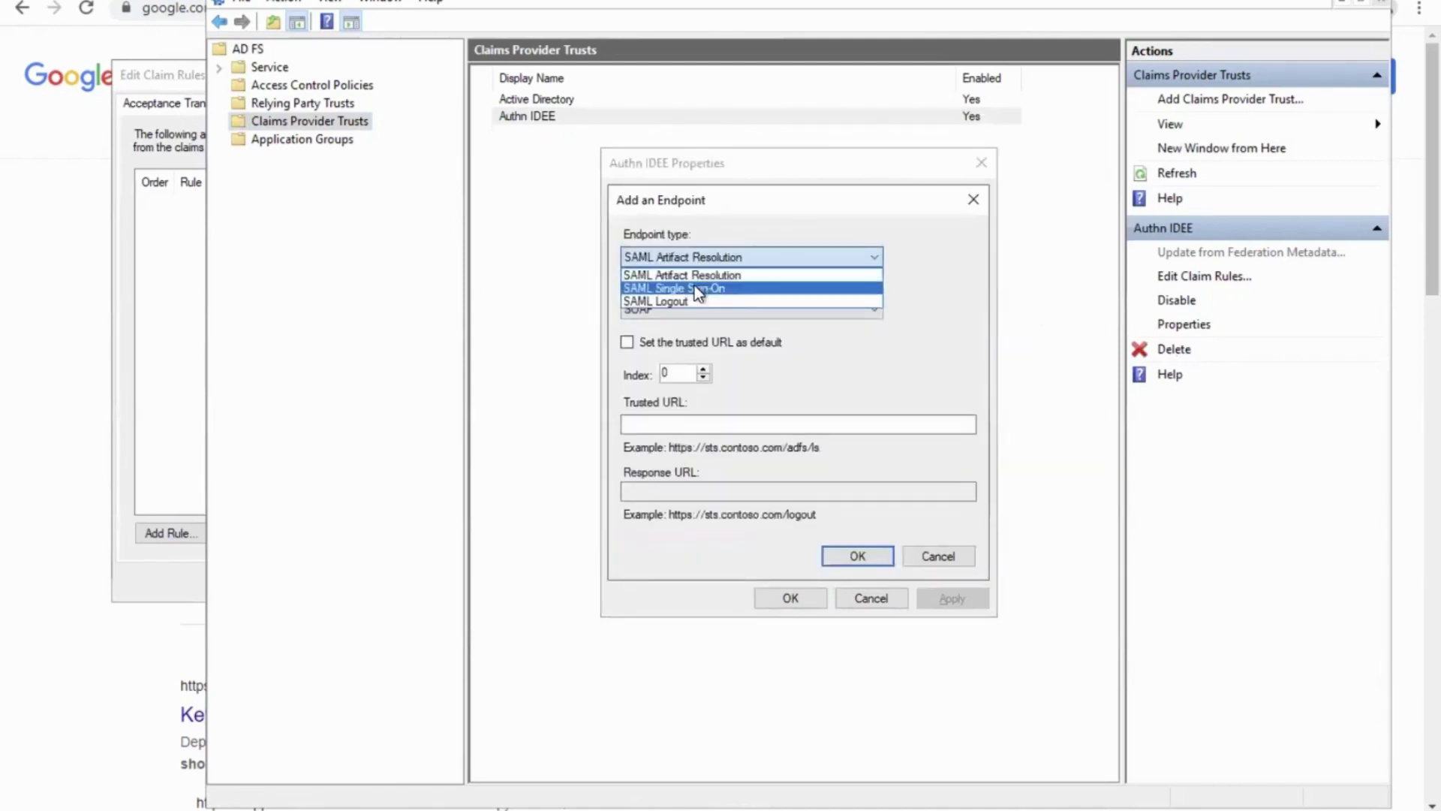
{"action": "left_click", "coordinate": [695, 289]}
Set the endpoint's trusted URL to the IDEE SSO URL with Redirect binding and confirm.
{"action": "left_click", "coordinate": [659, 425]}
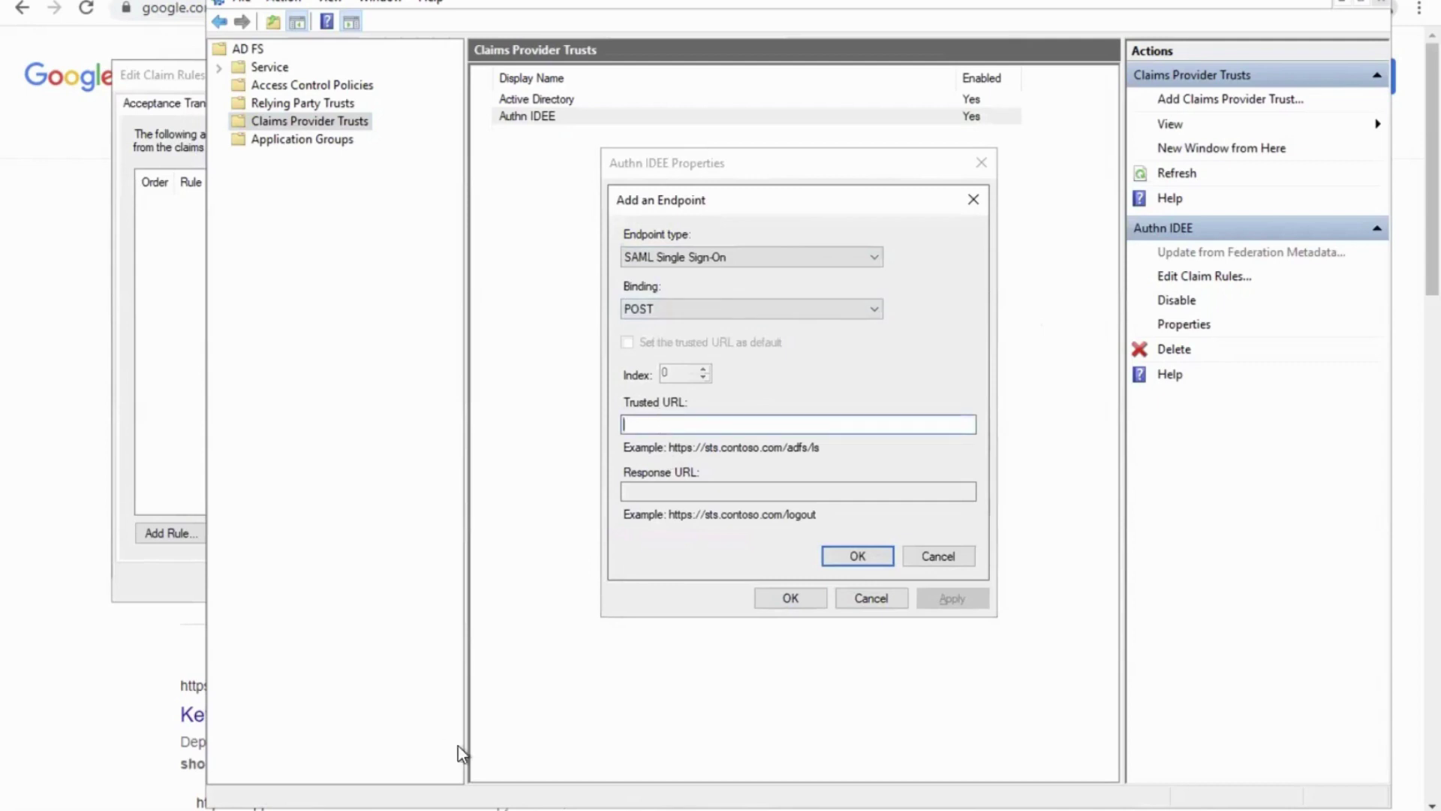
{"action": "key", "text": "alt+Tab"}
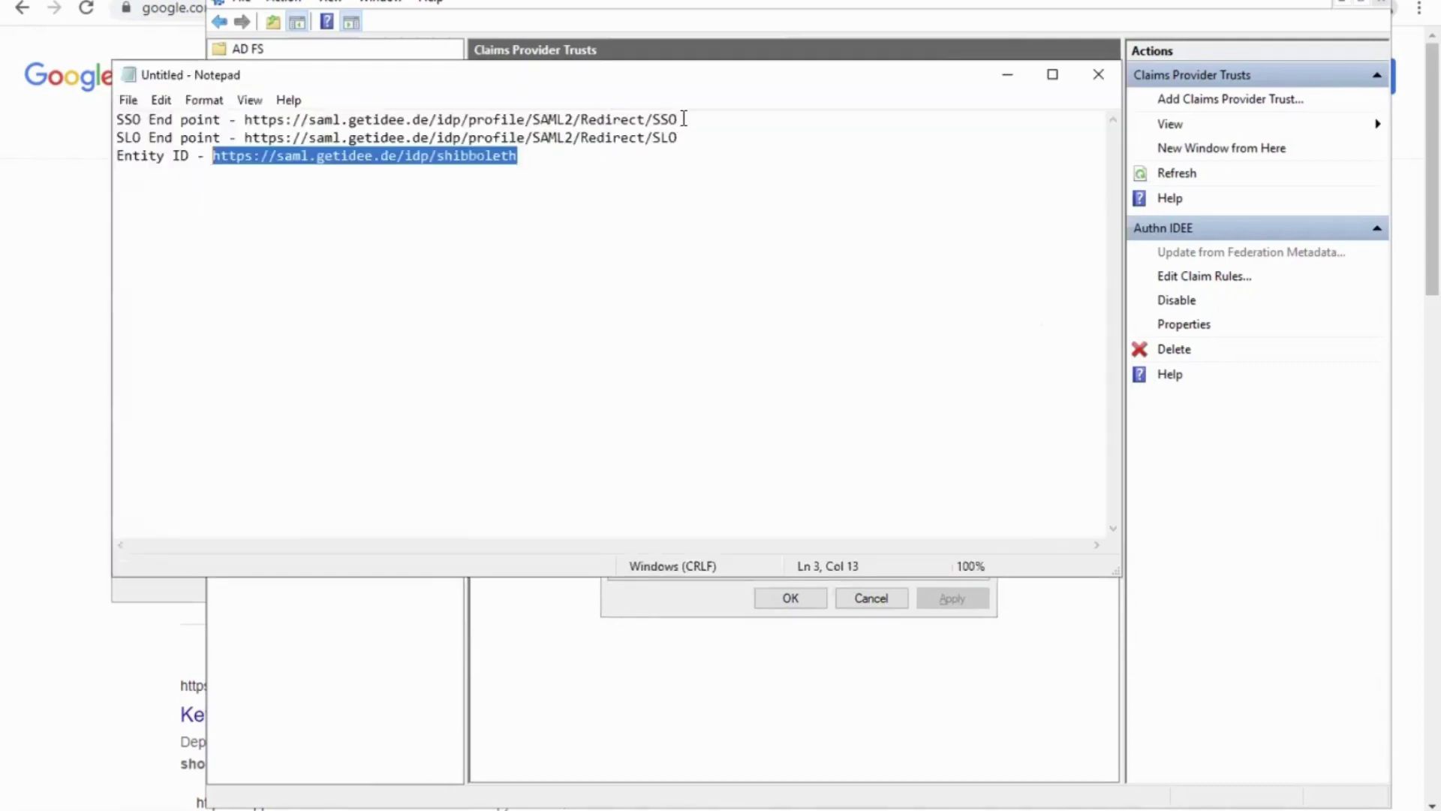
{"action": "left_click_drag", "start_coordinate": [679, 119], "coordinate": [245, 118]}
{"action": "key", "text": "ctrl+c"}
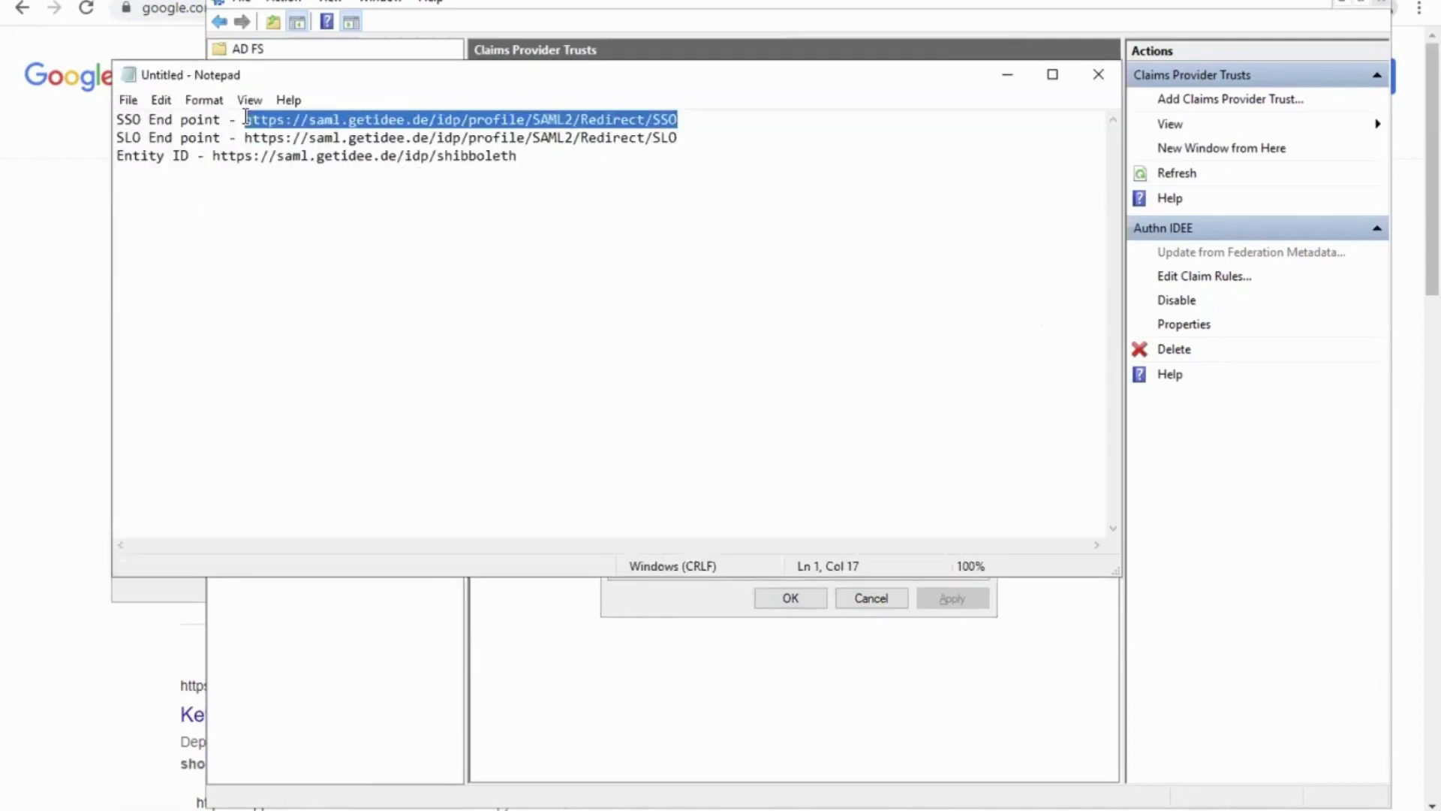
{"action": "left_click", "coordinate": [728, 611]}
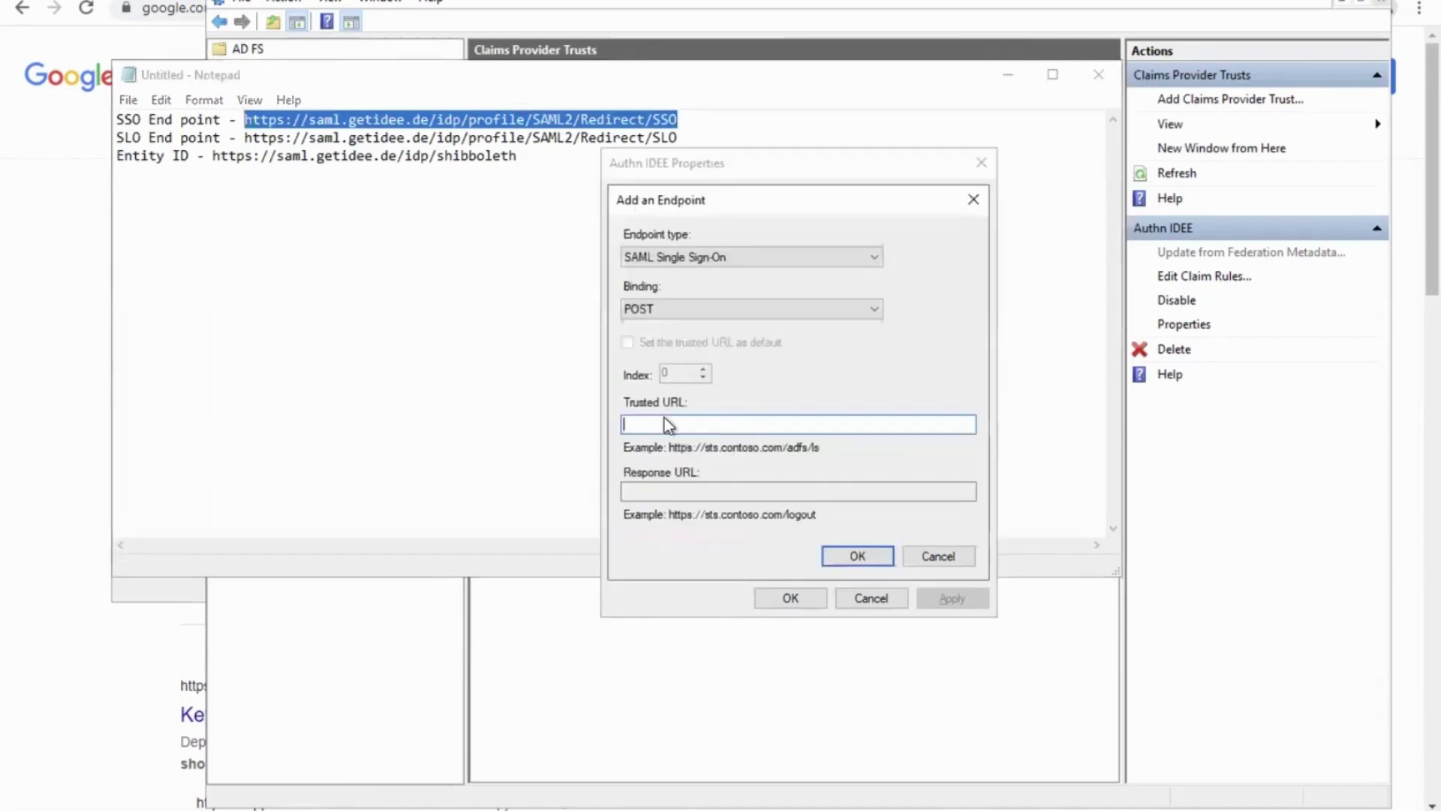
{"action": "key", "text": "ctrl+v"}
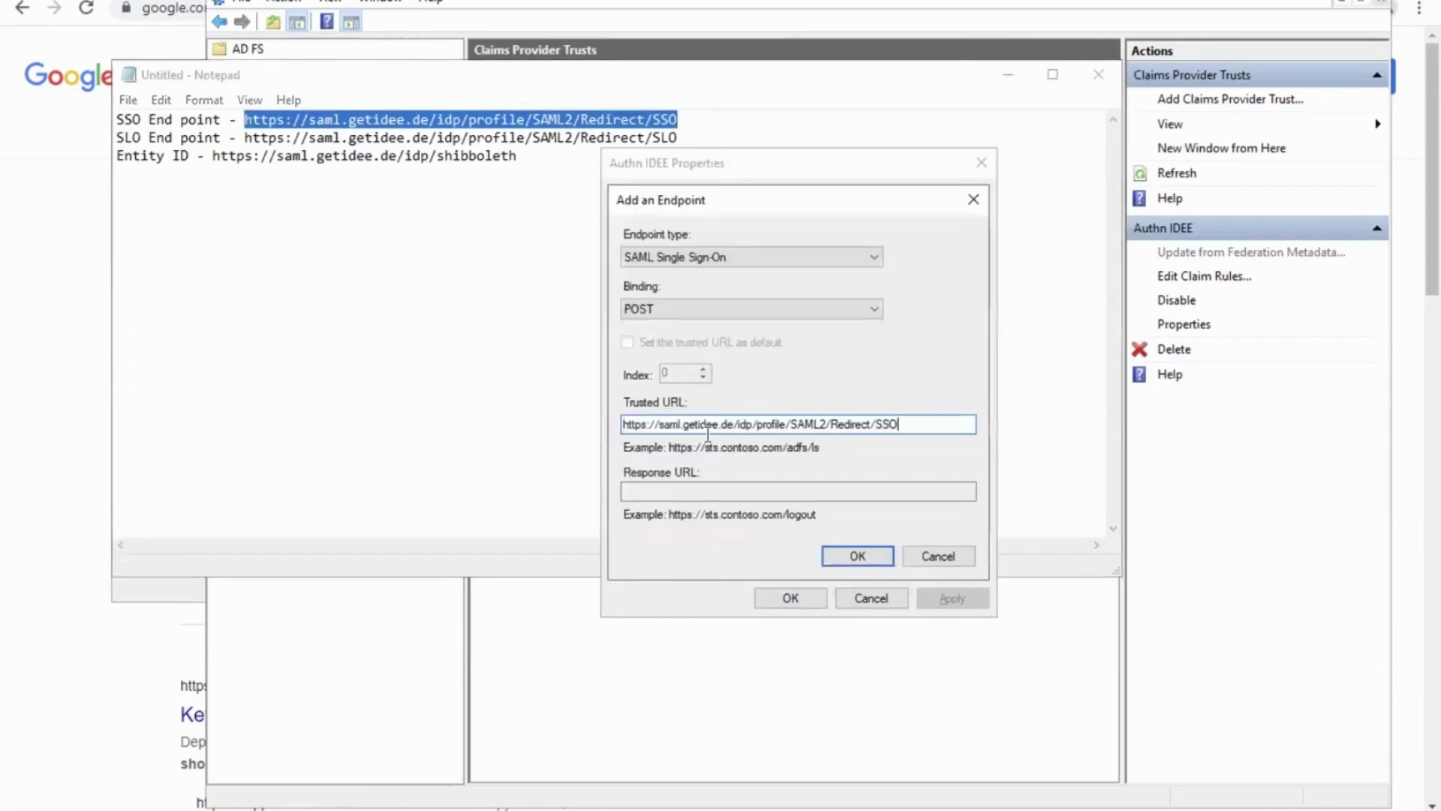
{"action": "left_click", "coordinate": [680, 308]}
{"action": "left_click", "coordinate": [653, 343]}
{"action": "left_click", "coordinate": [860, 555]}
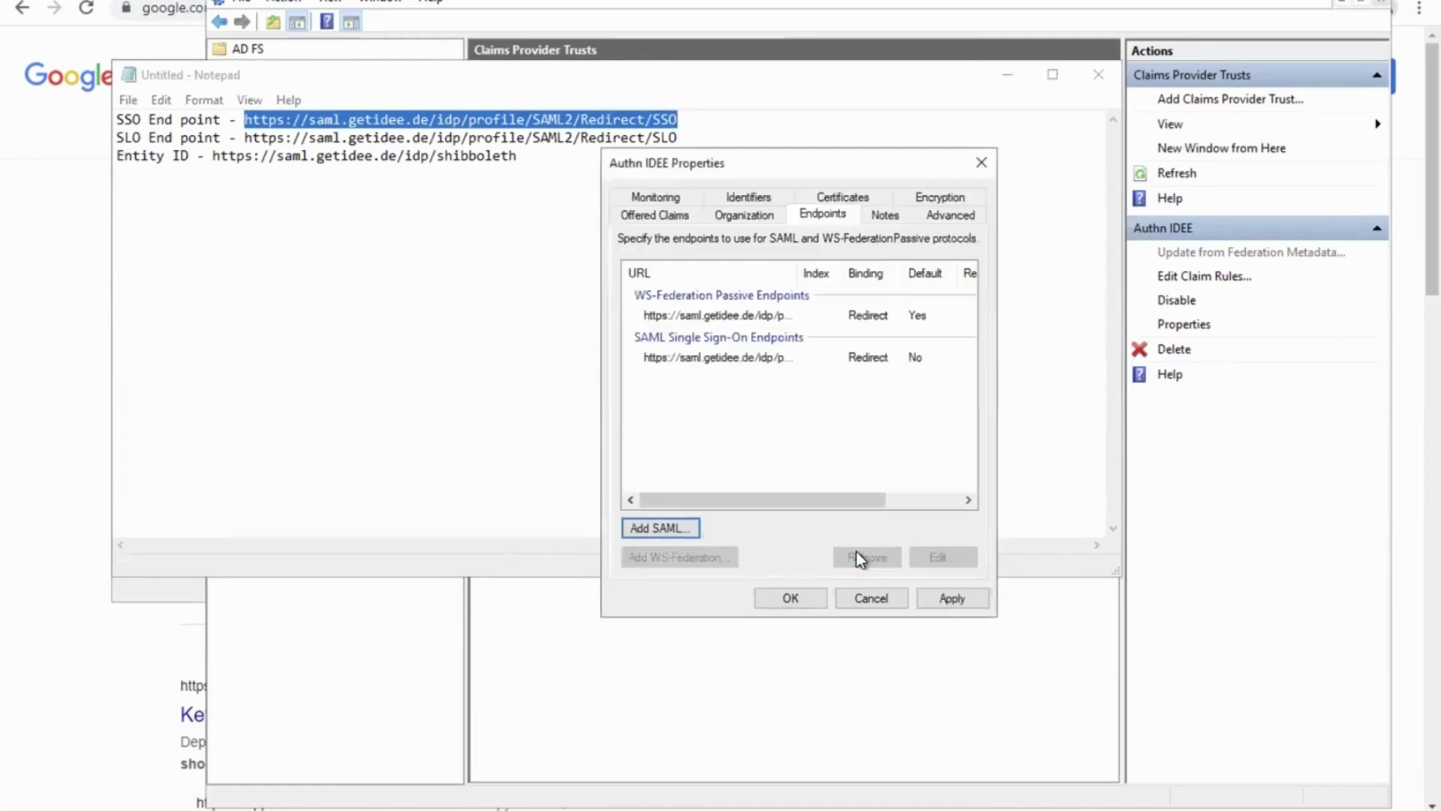
Remove the WS-Federation Passive endpoint and save the trust properties.
{"action": "left_click", "coordinate": [754, 315]}
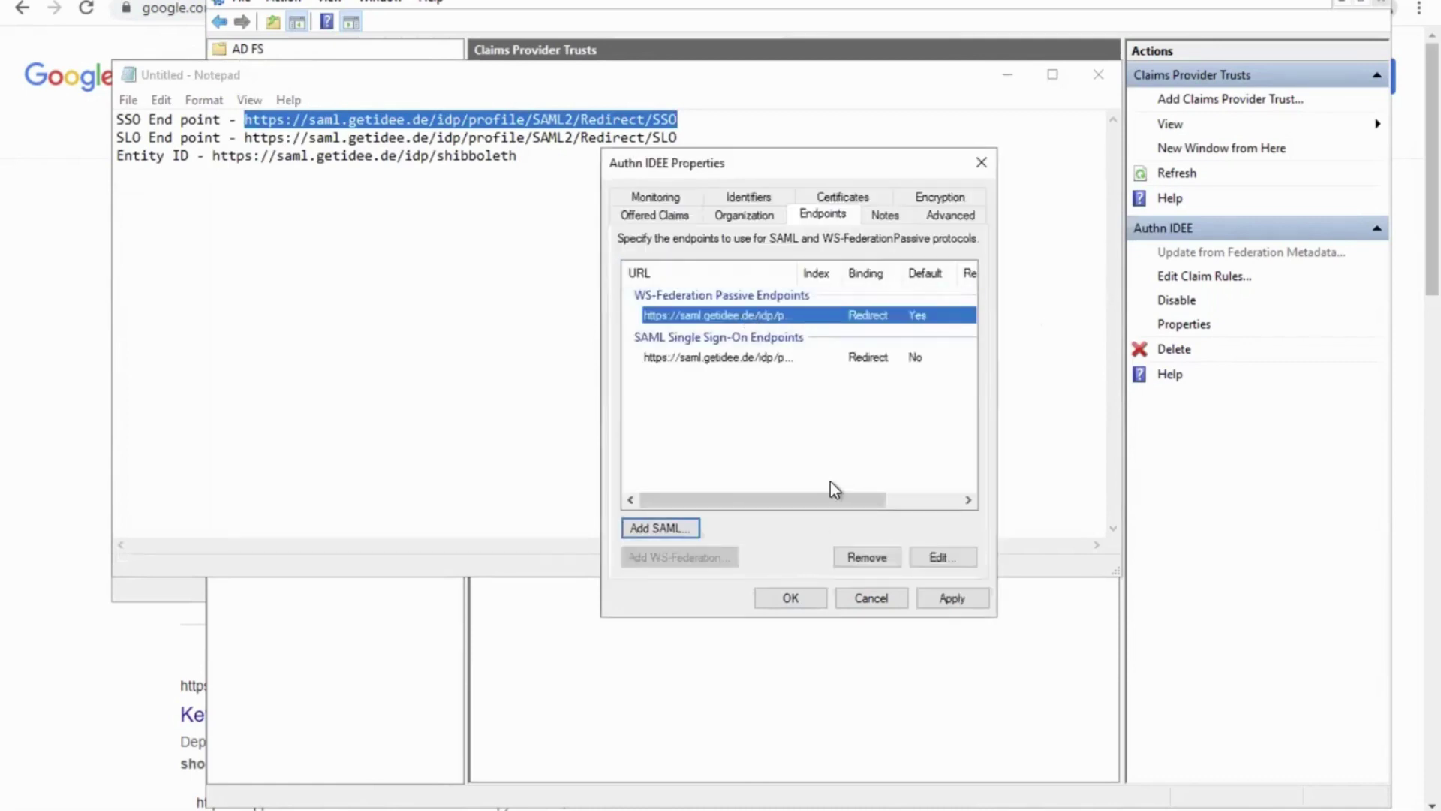
{"action": "left_click", "coordinate": [867, 559]}
{"action": "left_click", "coordinate": [829, 423]}
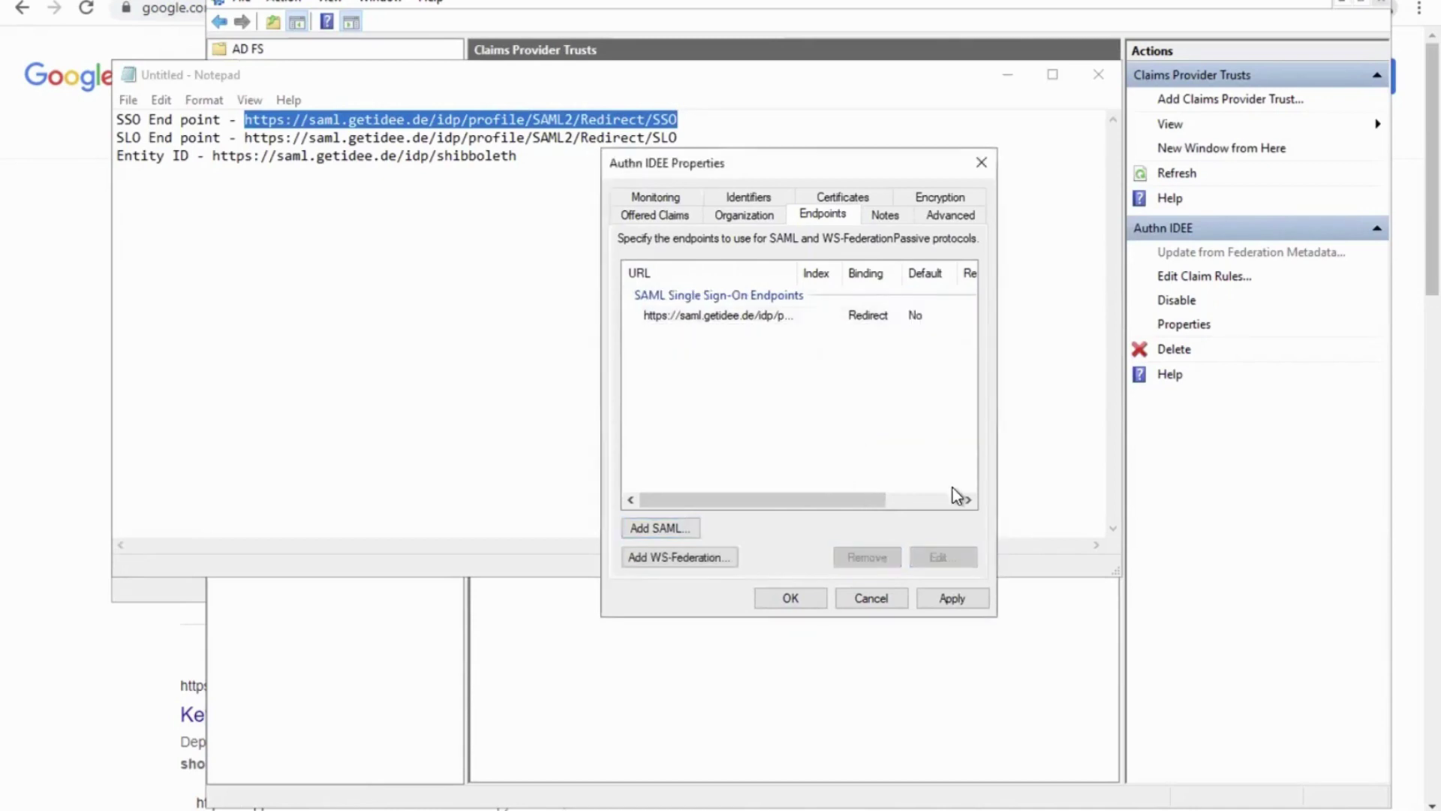
{"action": "left_click", "coordinate": [960, 596]}
{"action": "left_click", "coordinate": [782, 597]}
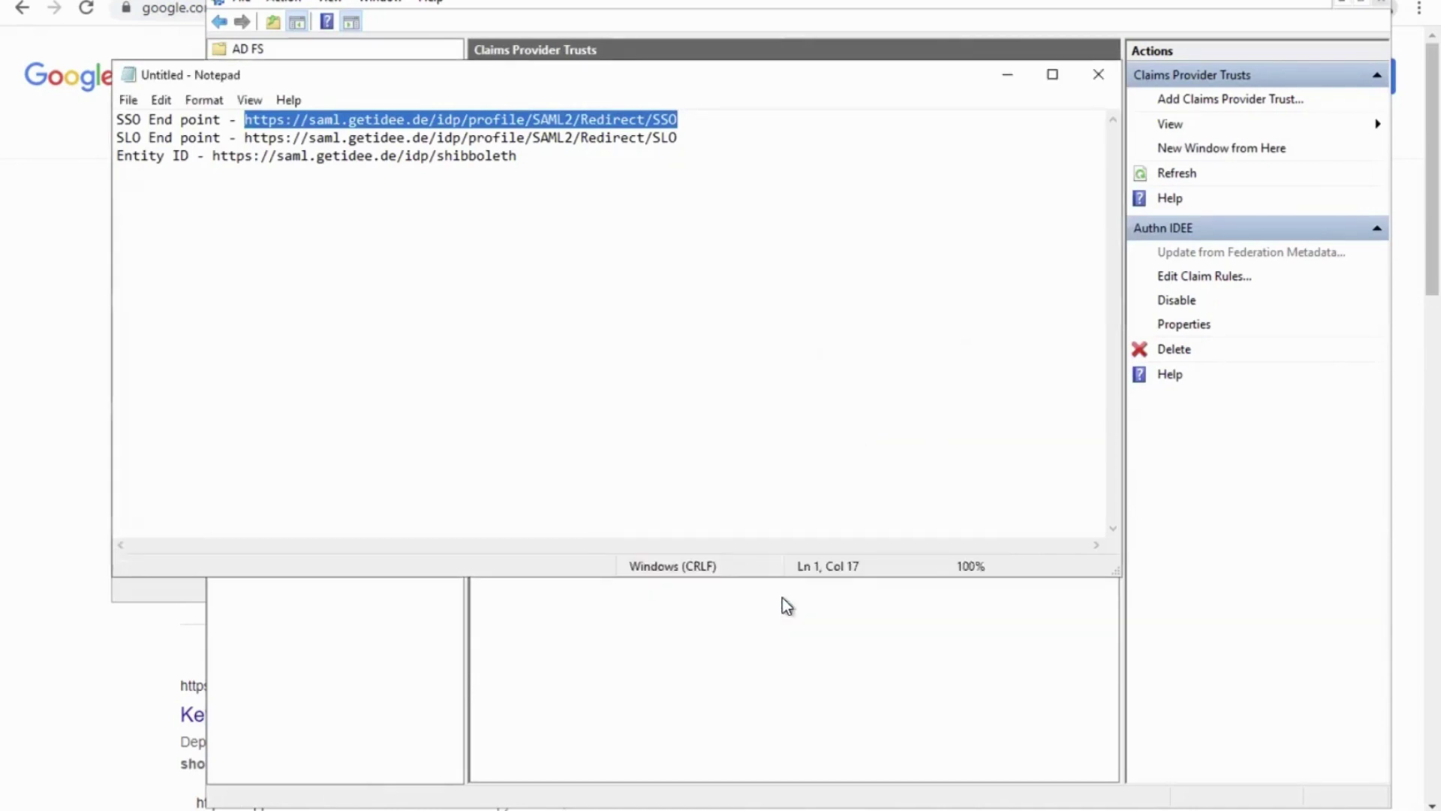
{"action": "left_click", "coordinate": [731, 614]}
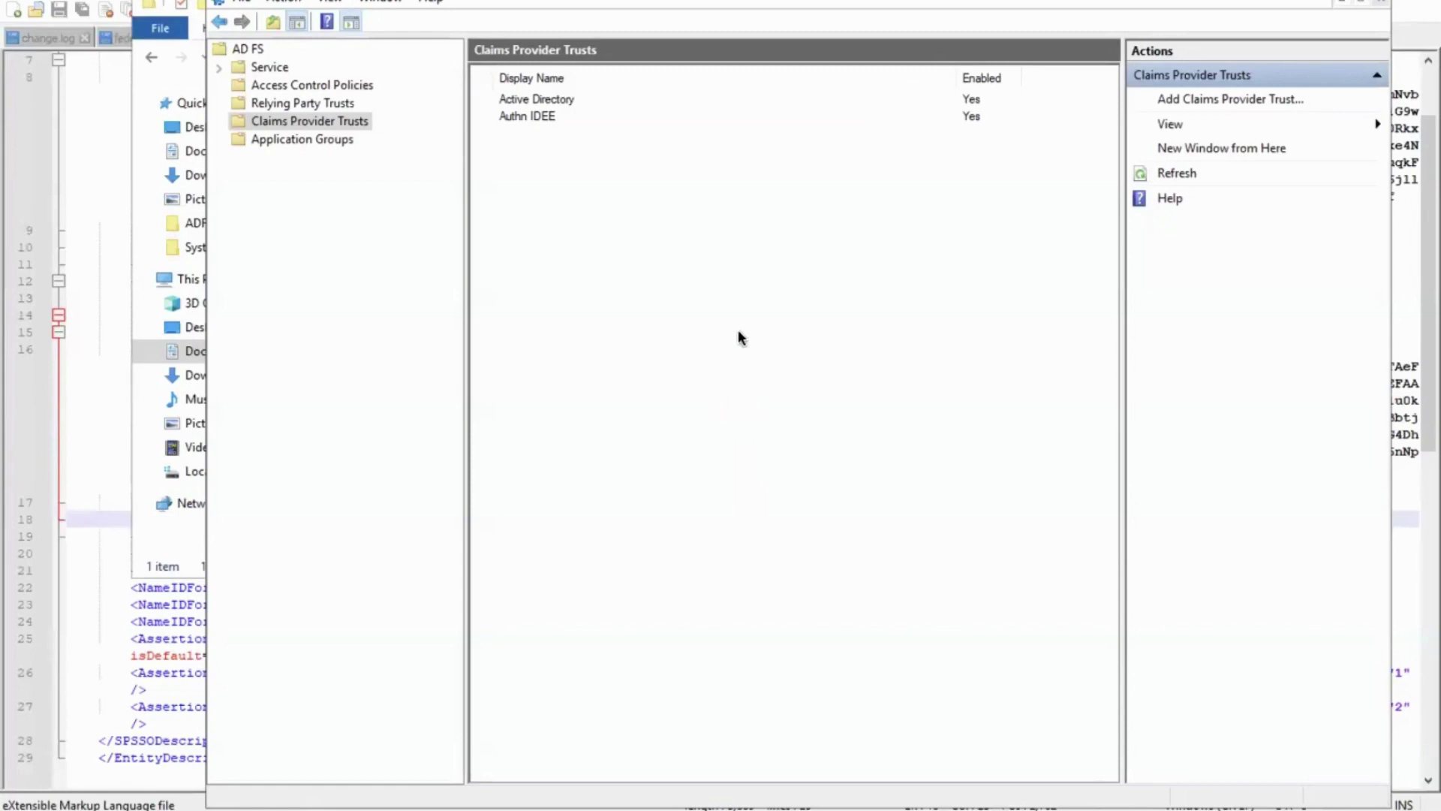
Add a claim rule to Authn IDEE using the Pass Through or Filter an Incoming Claim template.
{"action": "left_click", "coordinate": [542, 119]}
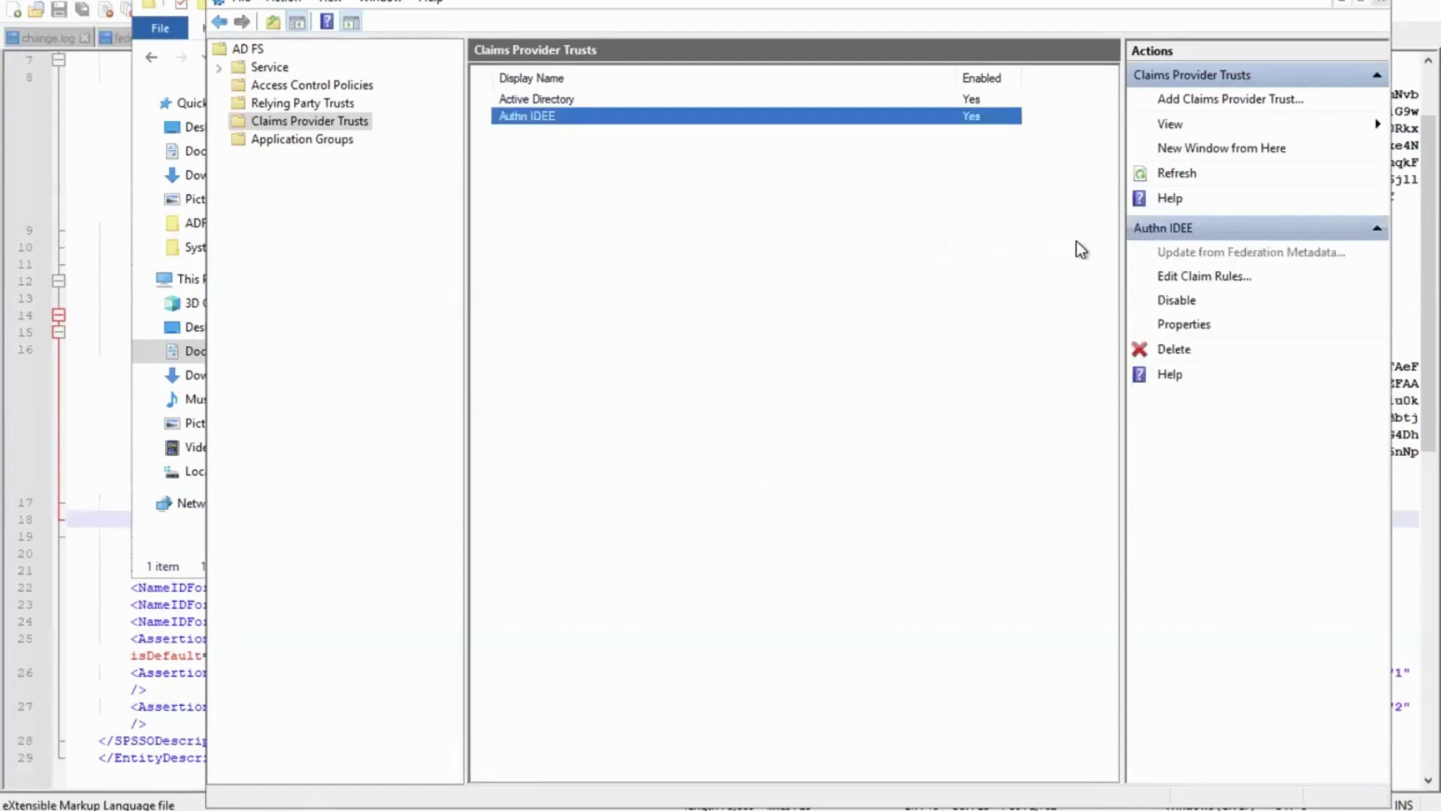
{"action": "left_click", "coordinate": [1207, 278]}
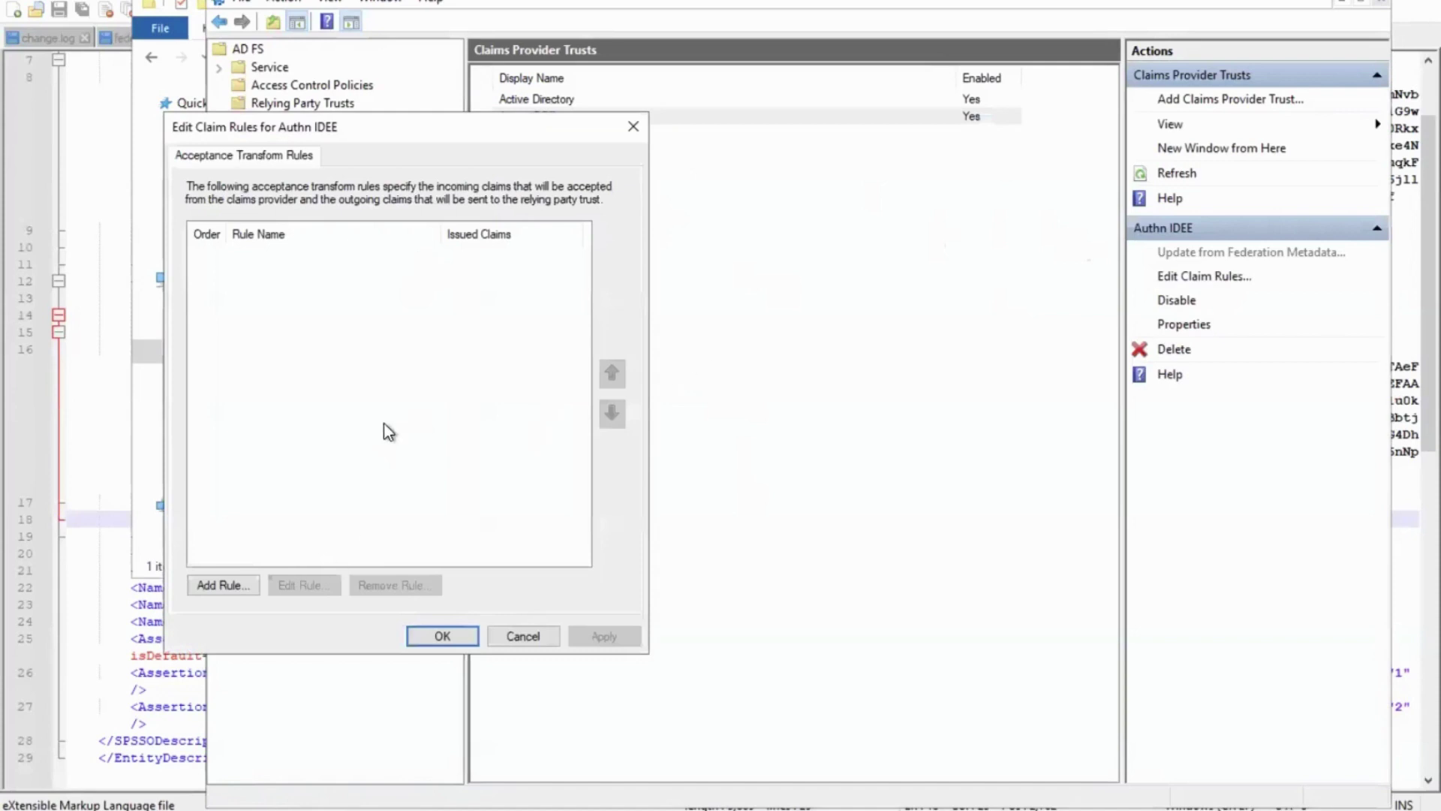
{"action": "left_click", "coordinate": [225, 584]}
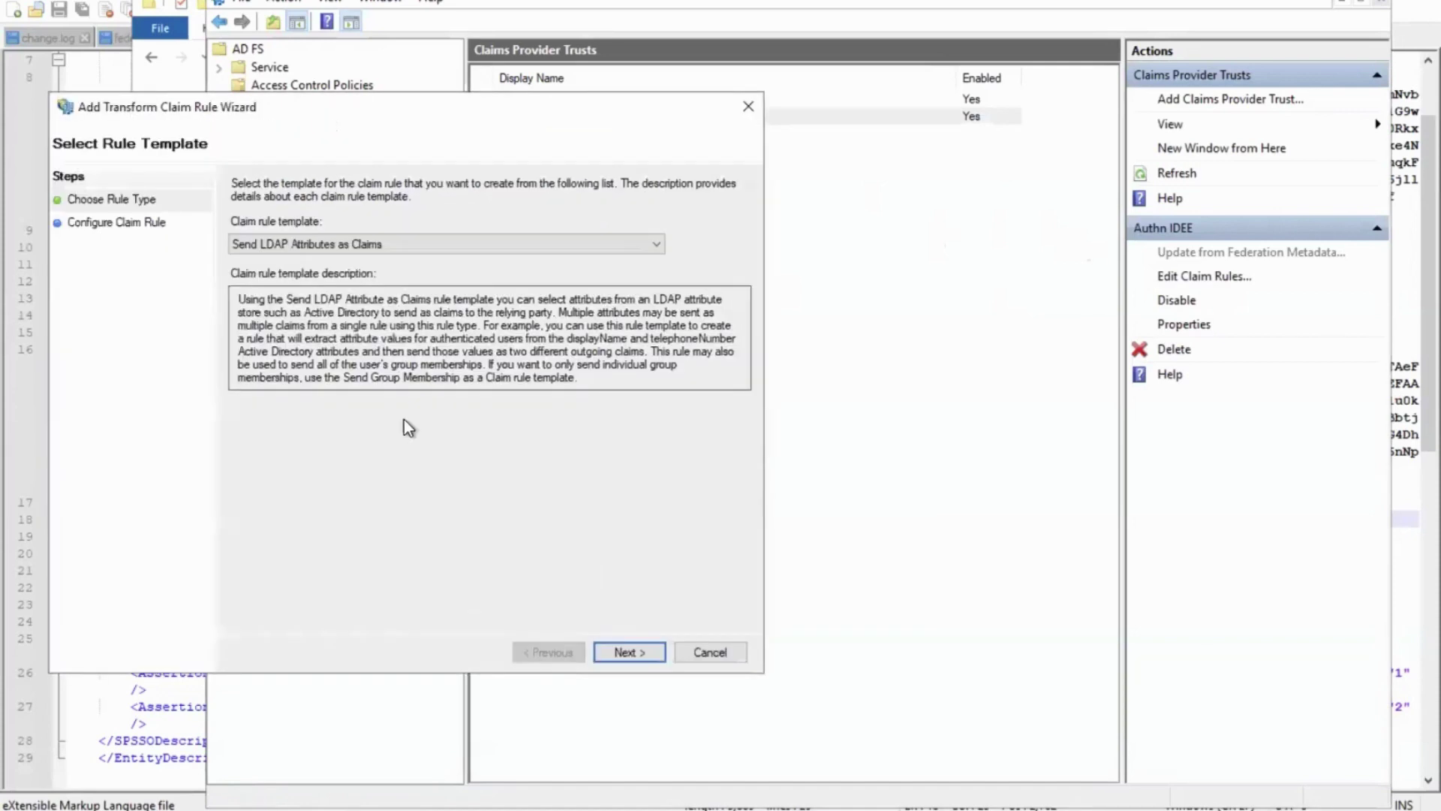
{"action": "left_click", "coordinate": [341, 242]}
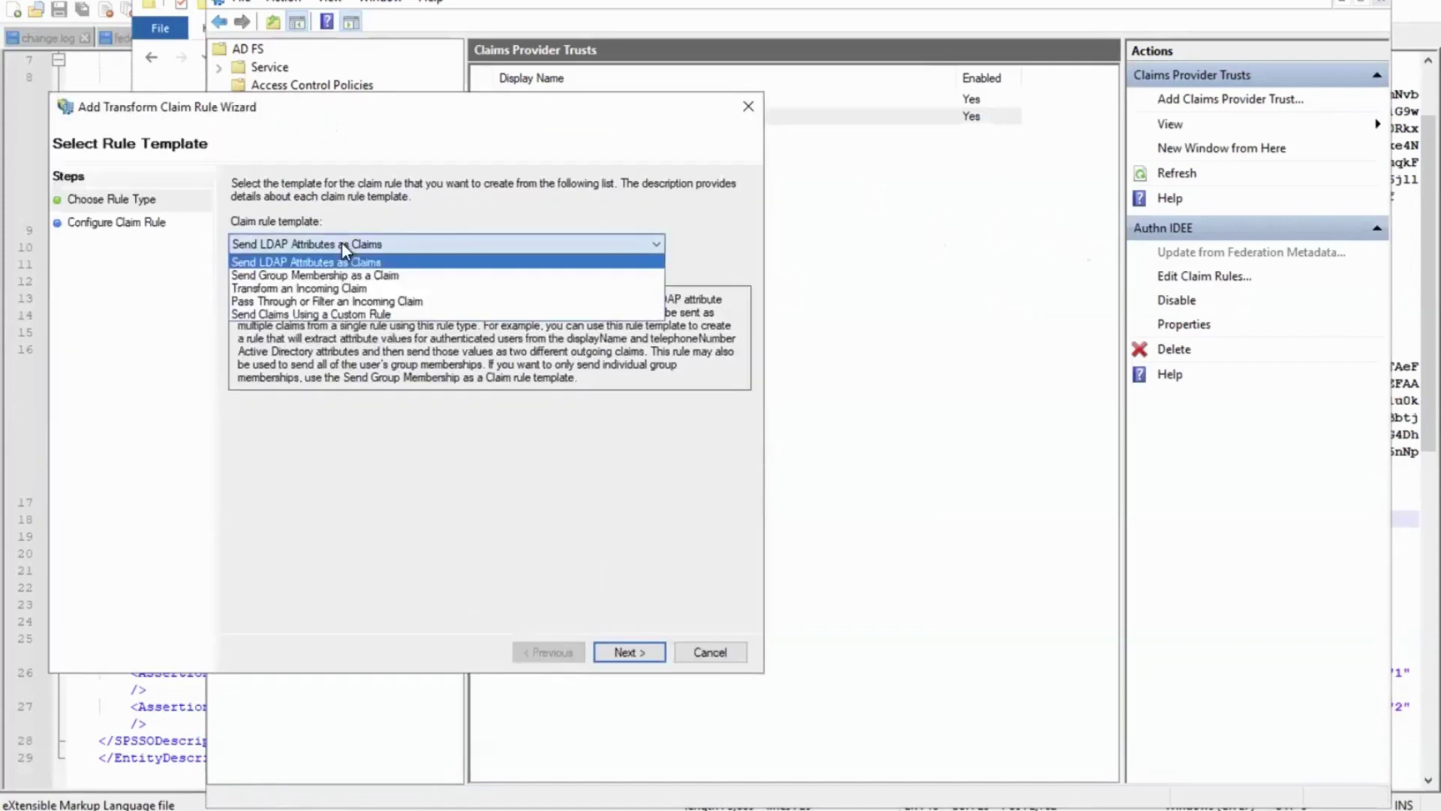
{"action": "left_click", "coordinate": [314, 301]}
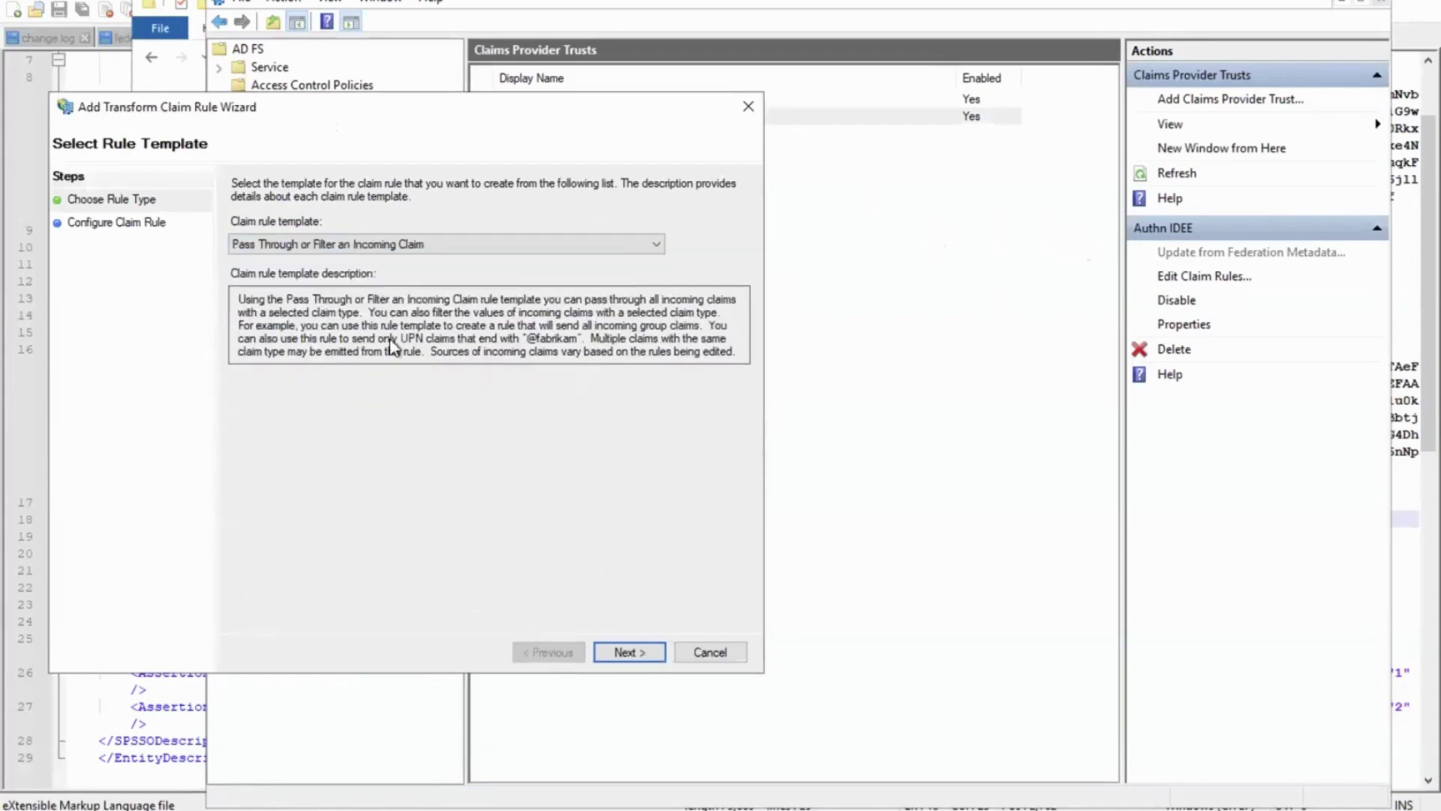
{"action": "left_click", "coordinate": [645, 651]}
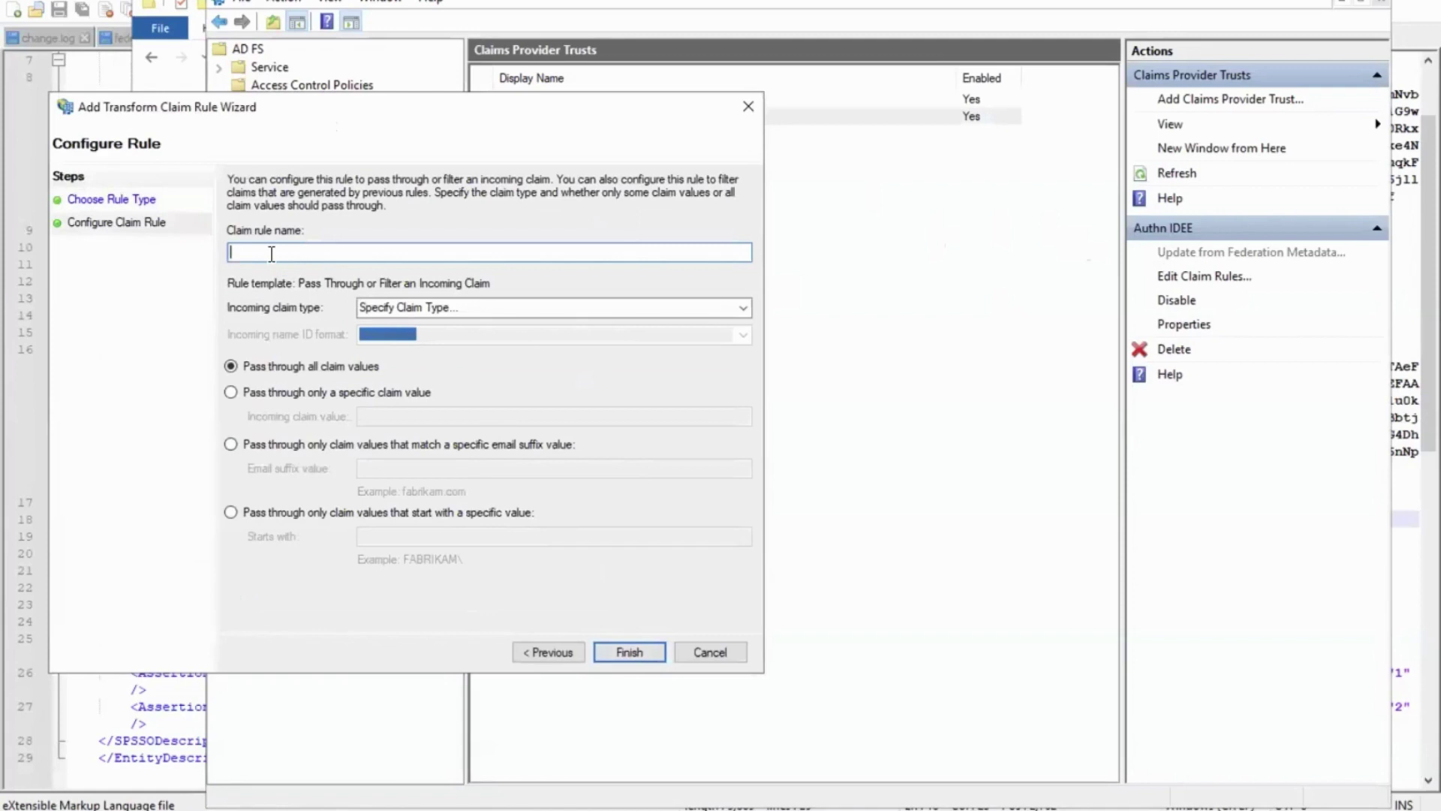
Name the rule NameID, with incoming claim type Name ID and Email format.
{"action": "type", "text": "NameID"}
{"action": "key", "text": "Tab"}
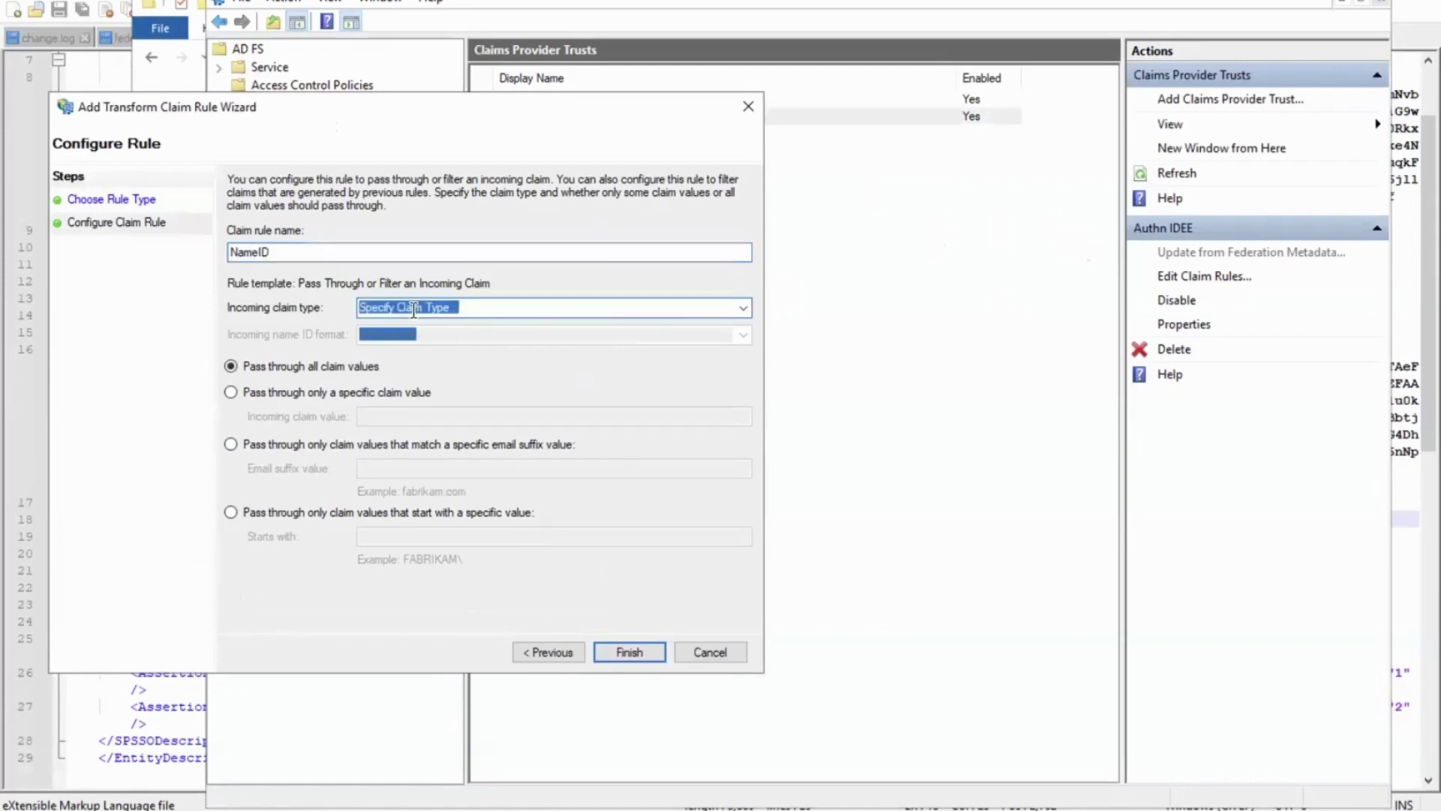
{"action": "left_click", "coordinate": [742, 307]}
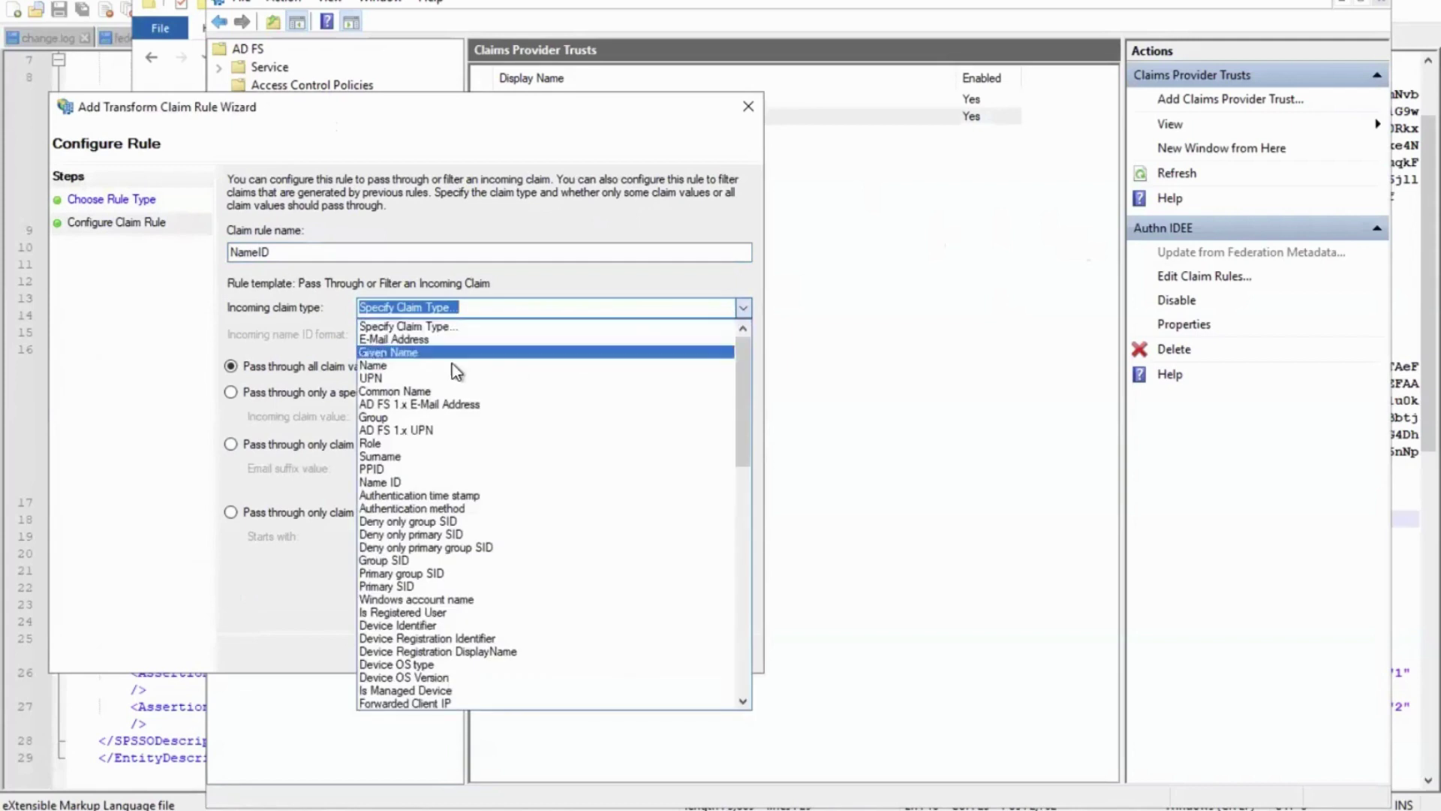
{"action": "left_click", "coordinate": [398, 482]}
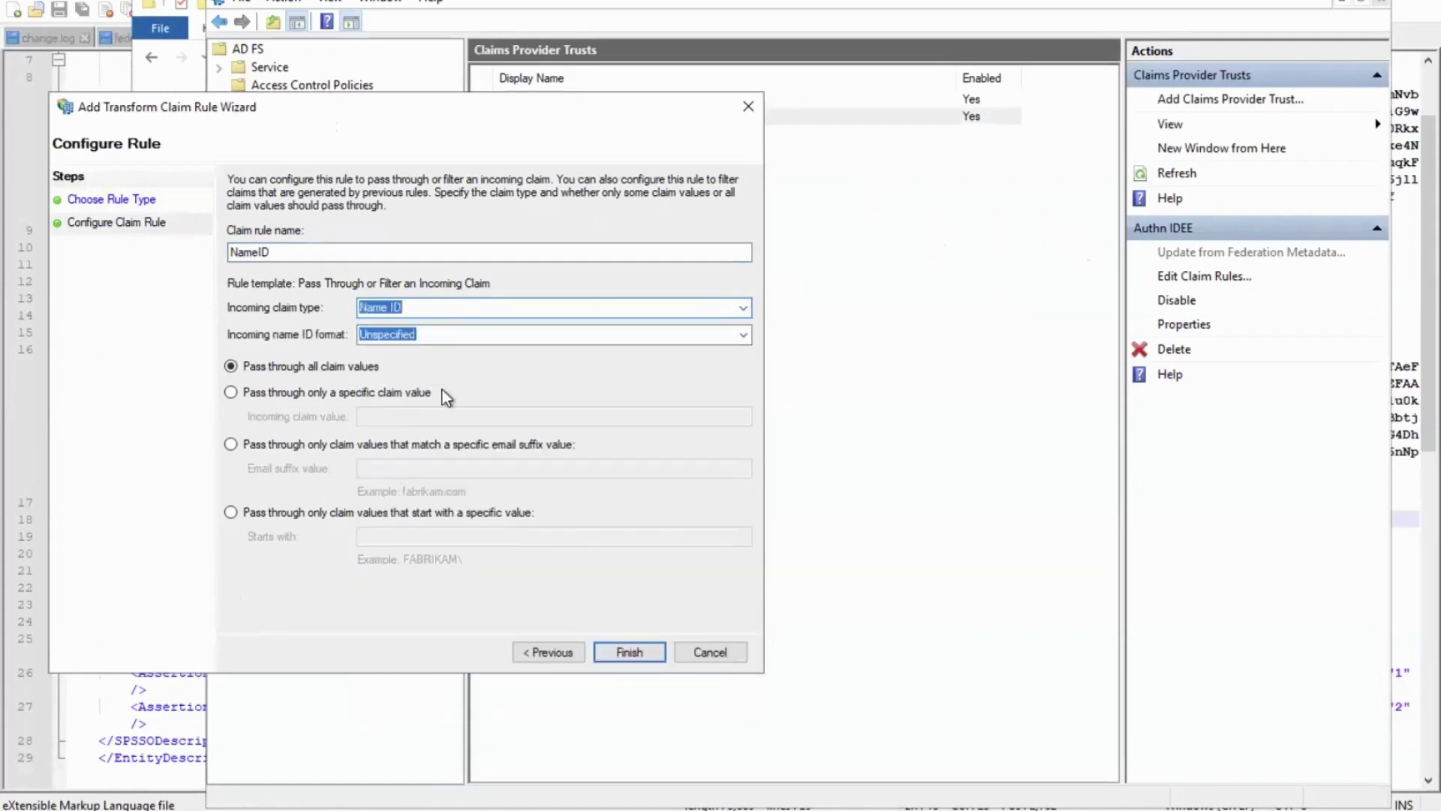
{"action": "left_click", "coordinate": [743, 337]}
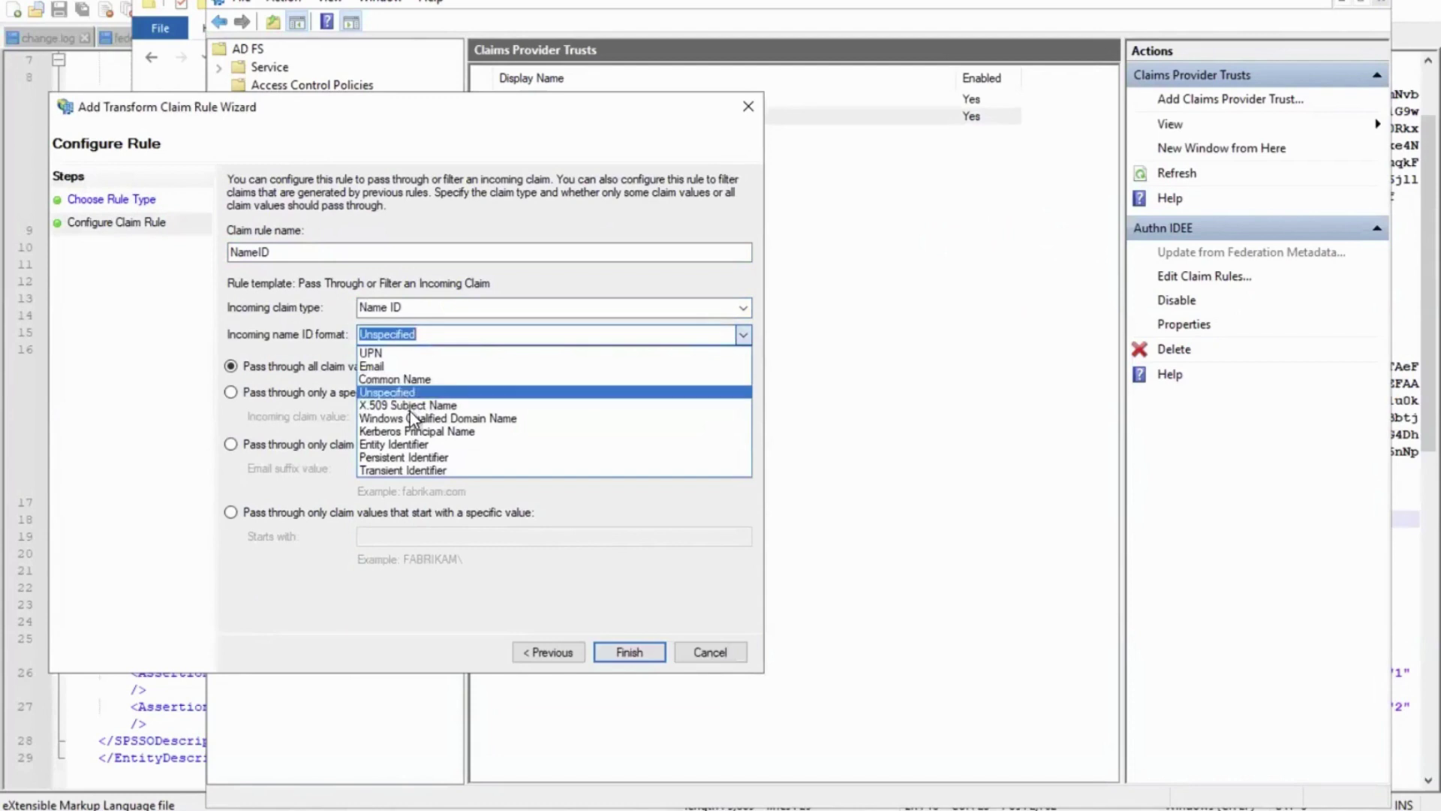
{"action": "left_click", "coordinate": [376, 366]}
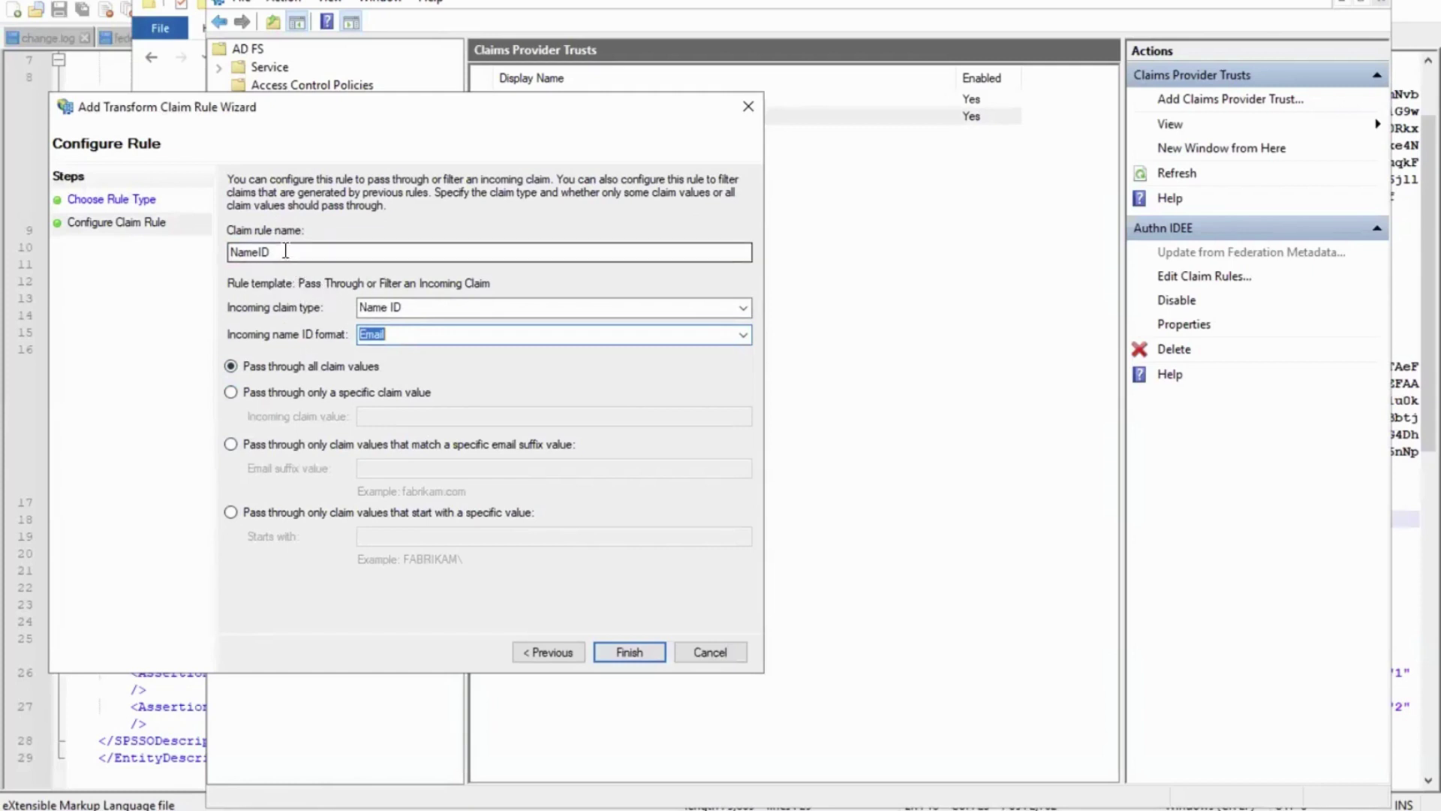
Finish the NameID rule, accept the warning, and apply the claim rules.
{"action": "left_click_drag", "start_coordinate": [285, 251], "coordinate": [183, 254]}
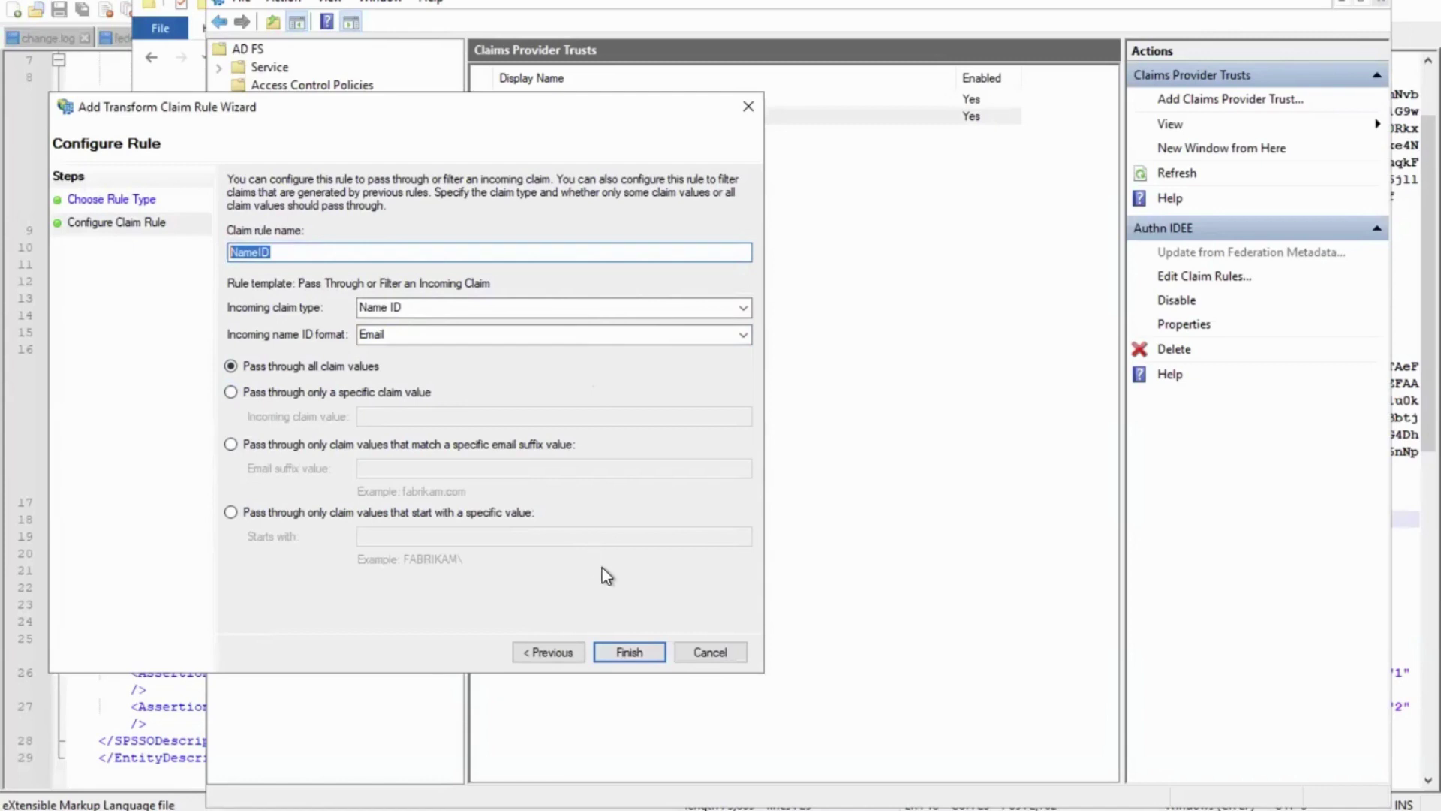
{"action": "left_click", "coordinate": [635, 653]}
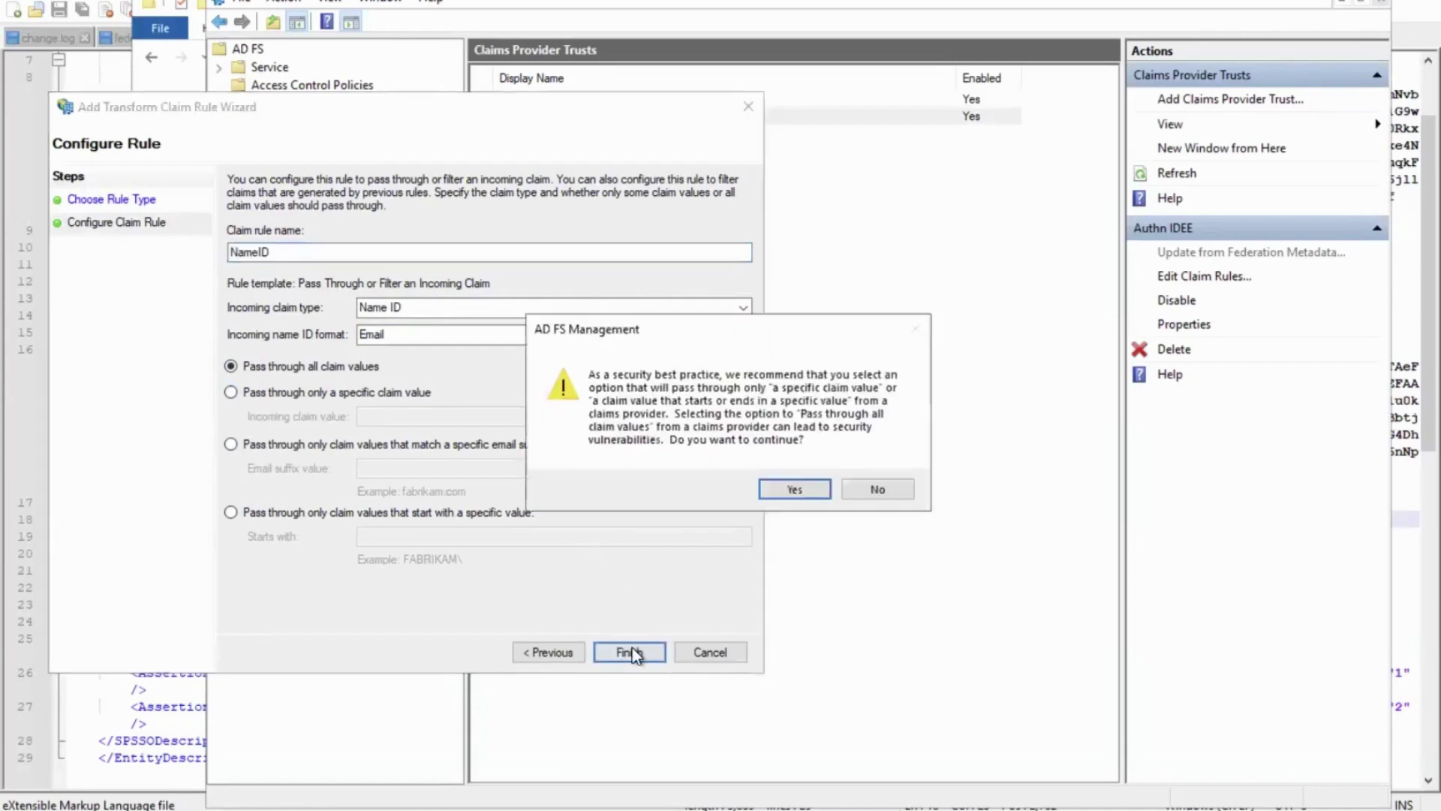
{"action": "left_click", "coordinate": [784, 491]}
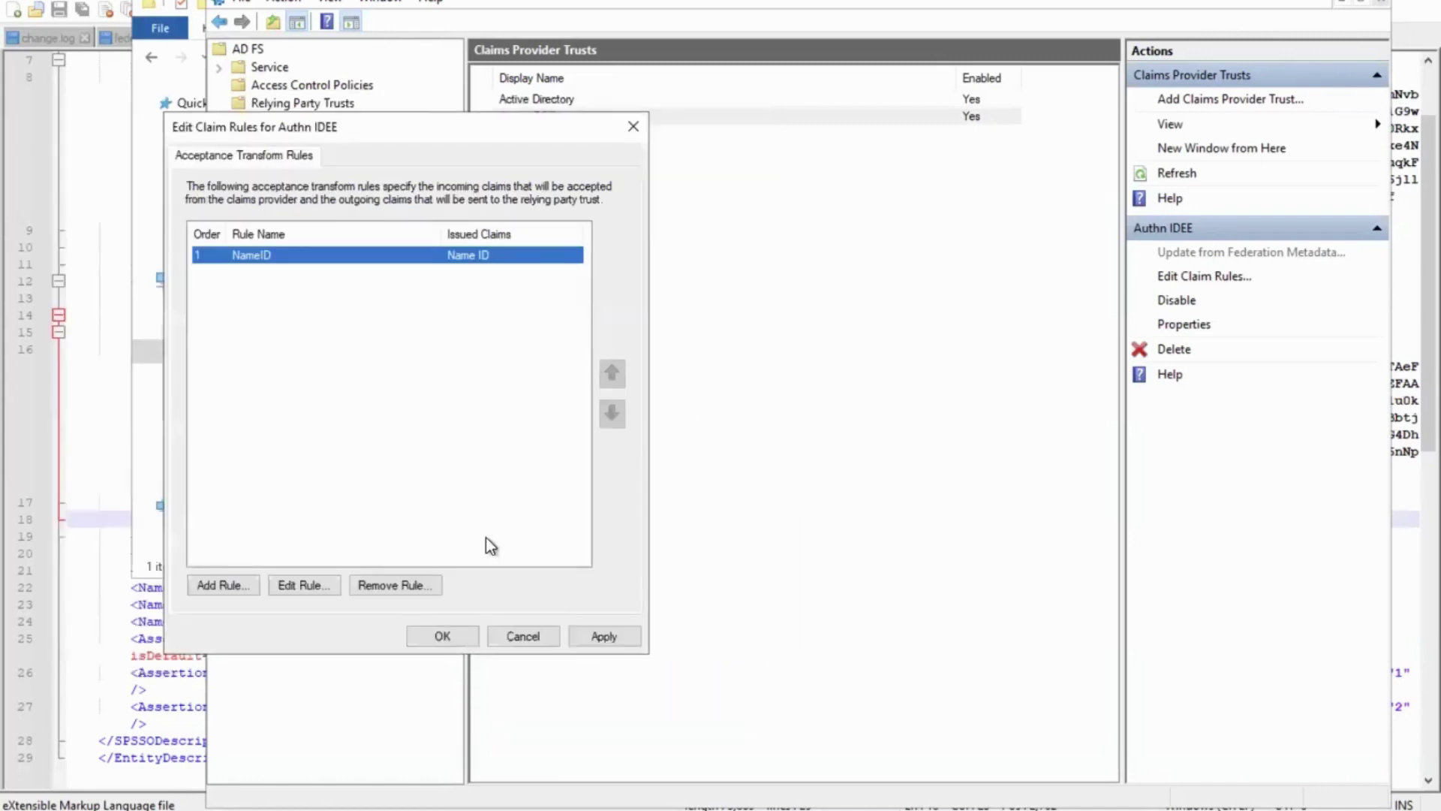
{"action": "left_click", "coordinate": [593, 634]}
{"action": "left_click", "coordinate": [443, 636]}
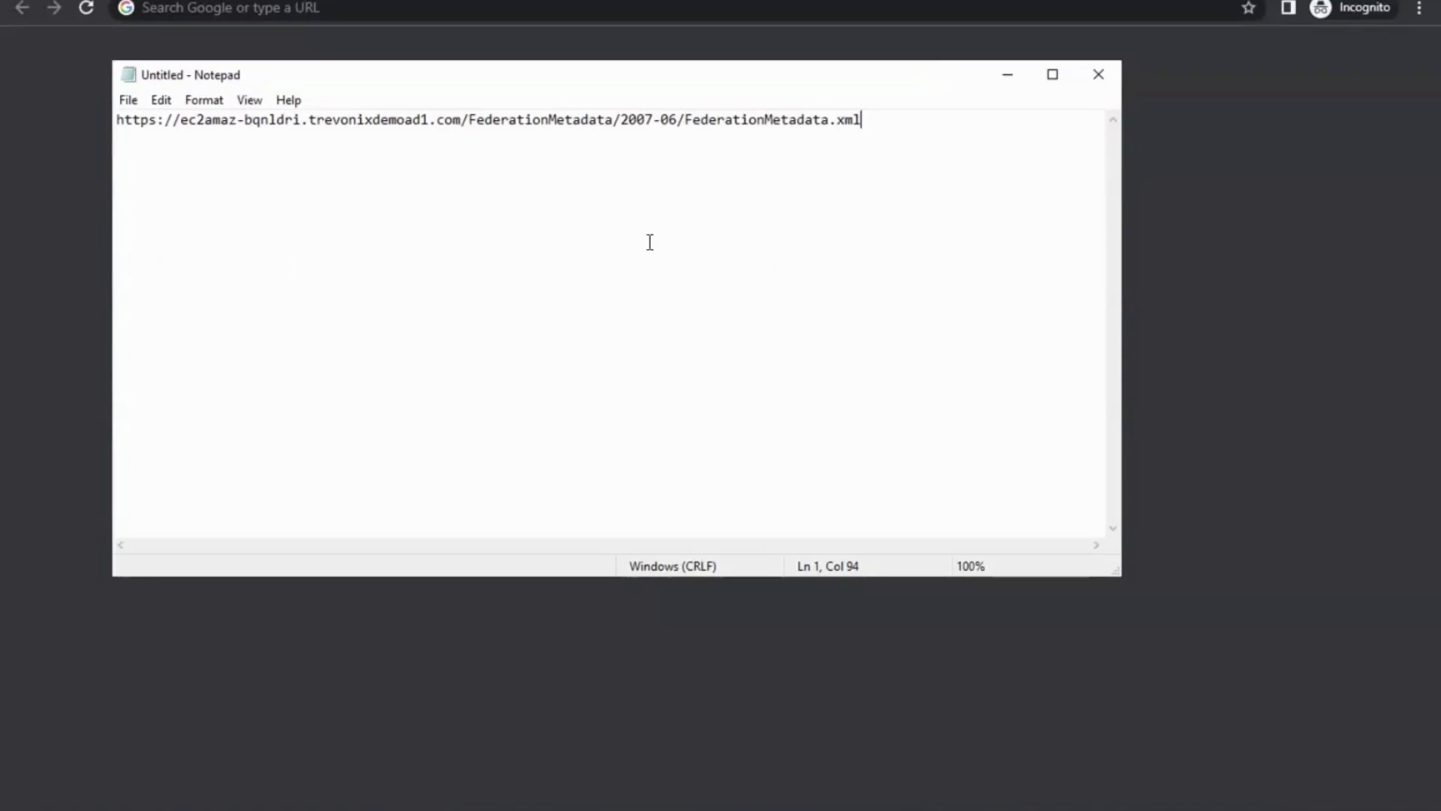
Select the entire federation metadata URL in Notepad and bring Chrome forward.
{"action": "left_click", "coordinate": [729, 201]}
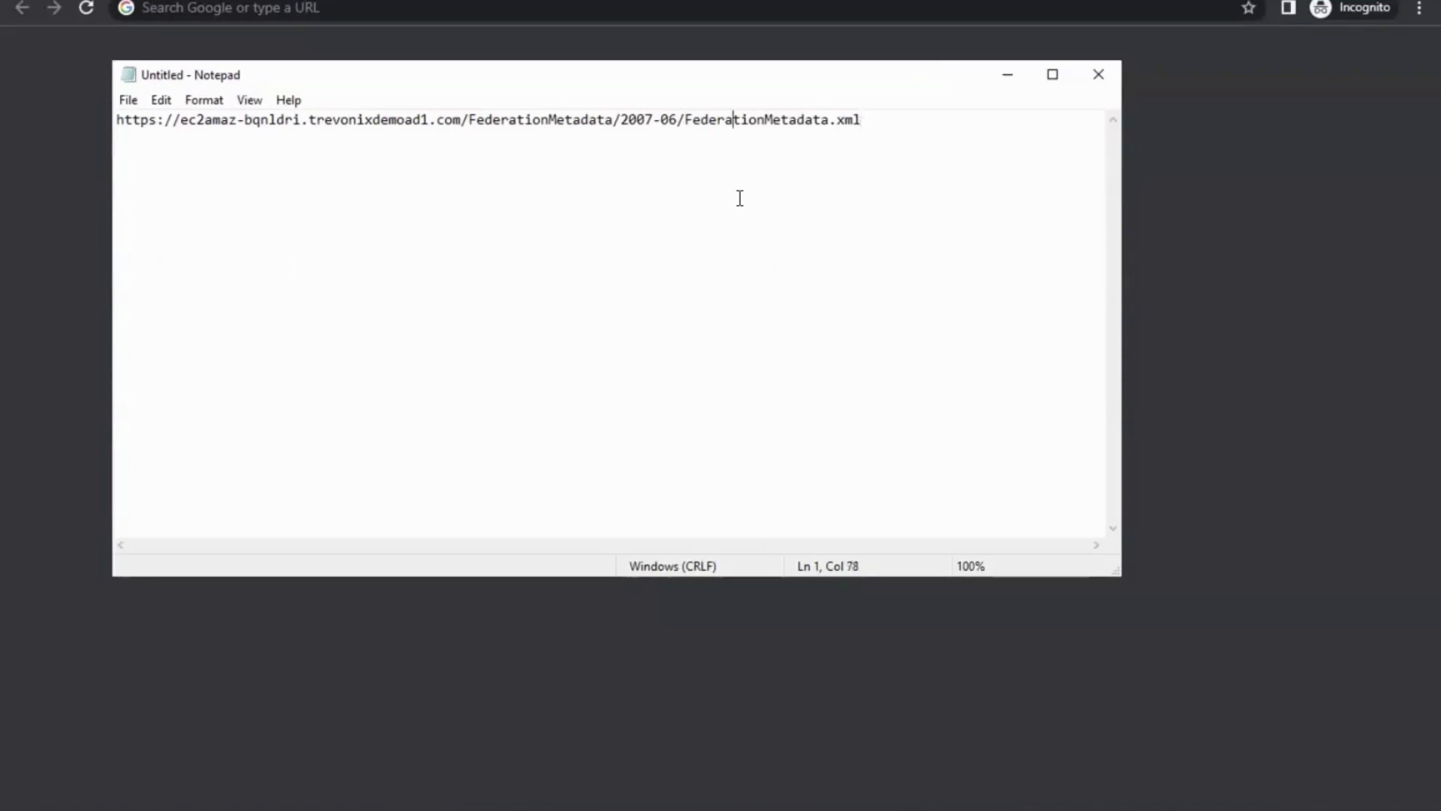
{"action": "left_click_drag", "start_coordinate": [870, 124], "coordinate": [148, 112]}
{"action": "left_click", "coordinate": [342, 154]}
{"action": "left_click", "coordinate": [862, 119]}
{"action": "left_click_drag", "start_coordinate": [314, 119], "coordinate": [115, 106]}
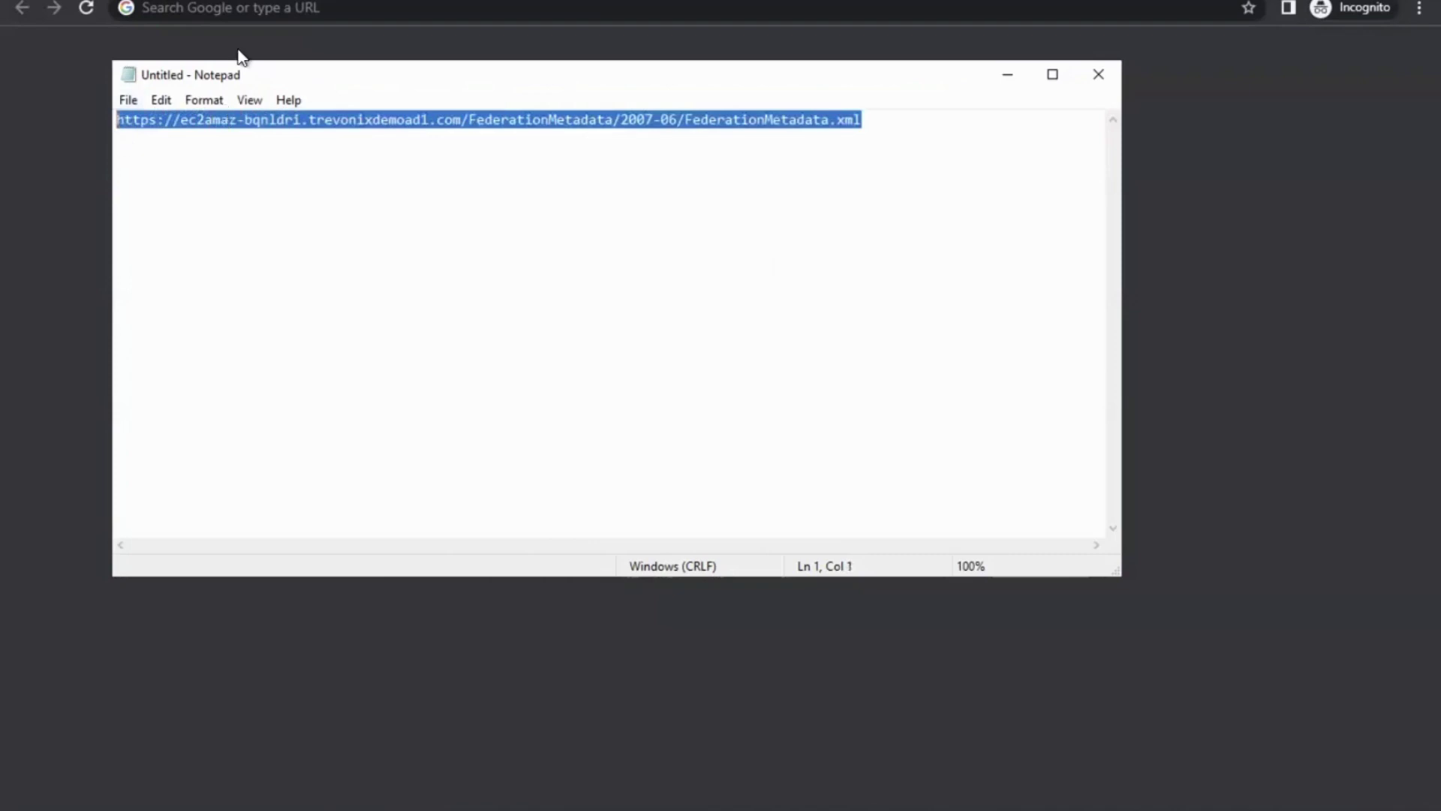
{"action": "left_click", "coordinate": [227, 7]}
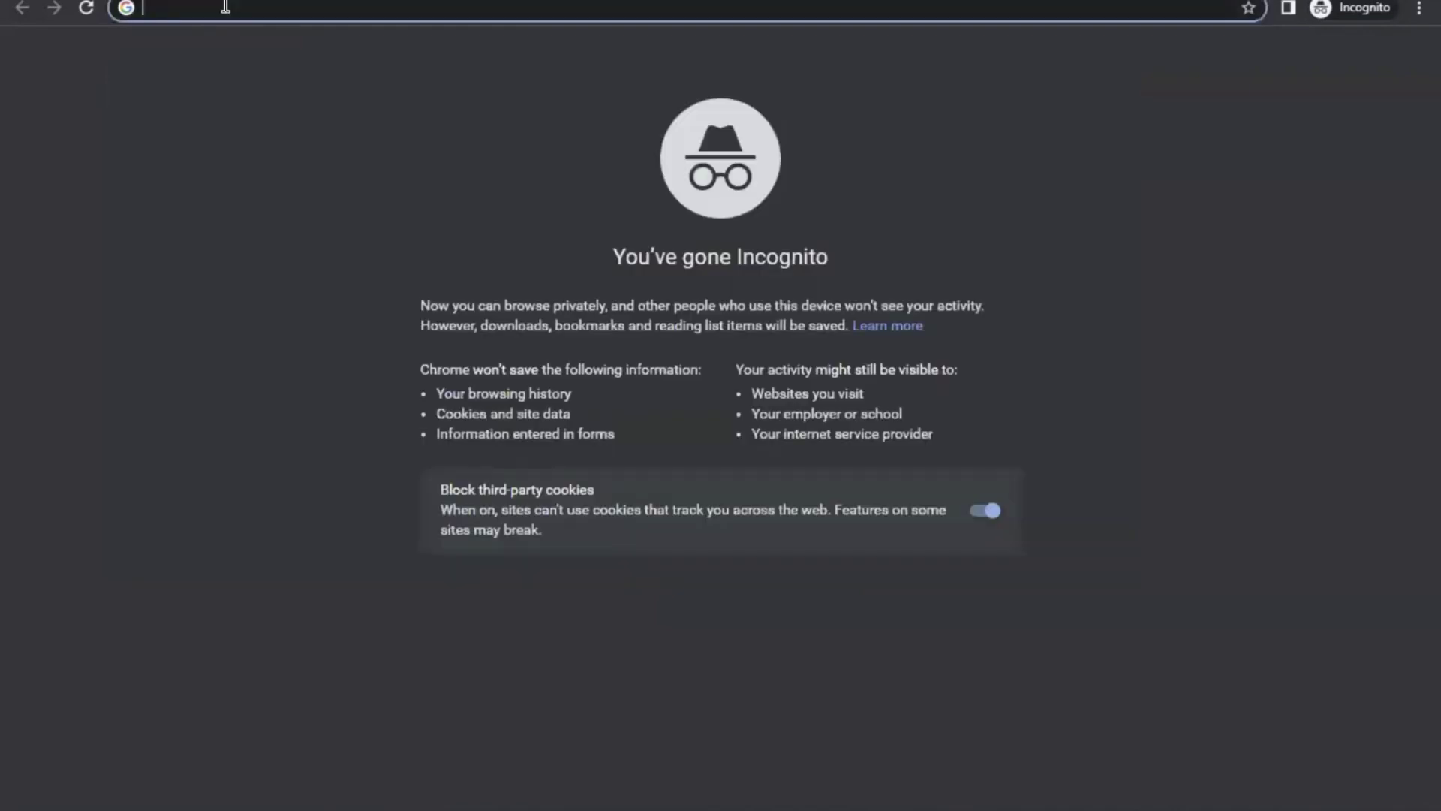
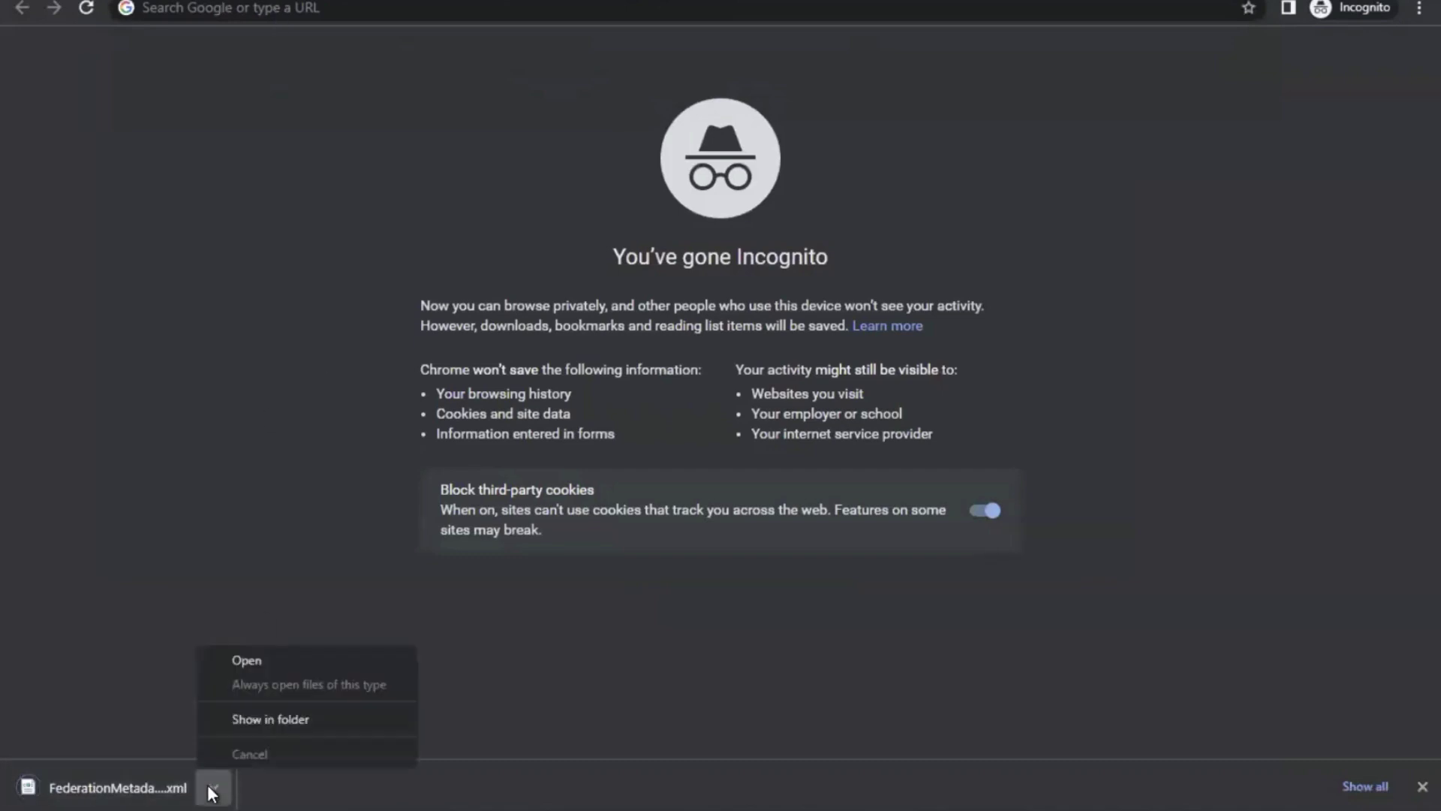
Open the downloaded FederationMetadata (3) file from the Downloads folder in Notepad++.
{"action": "left_click", "coordinate": [249, 720]}
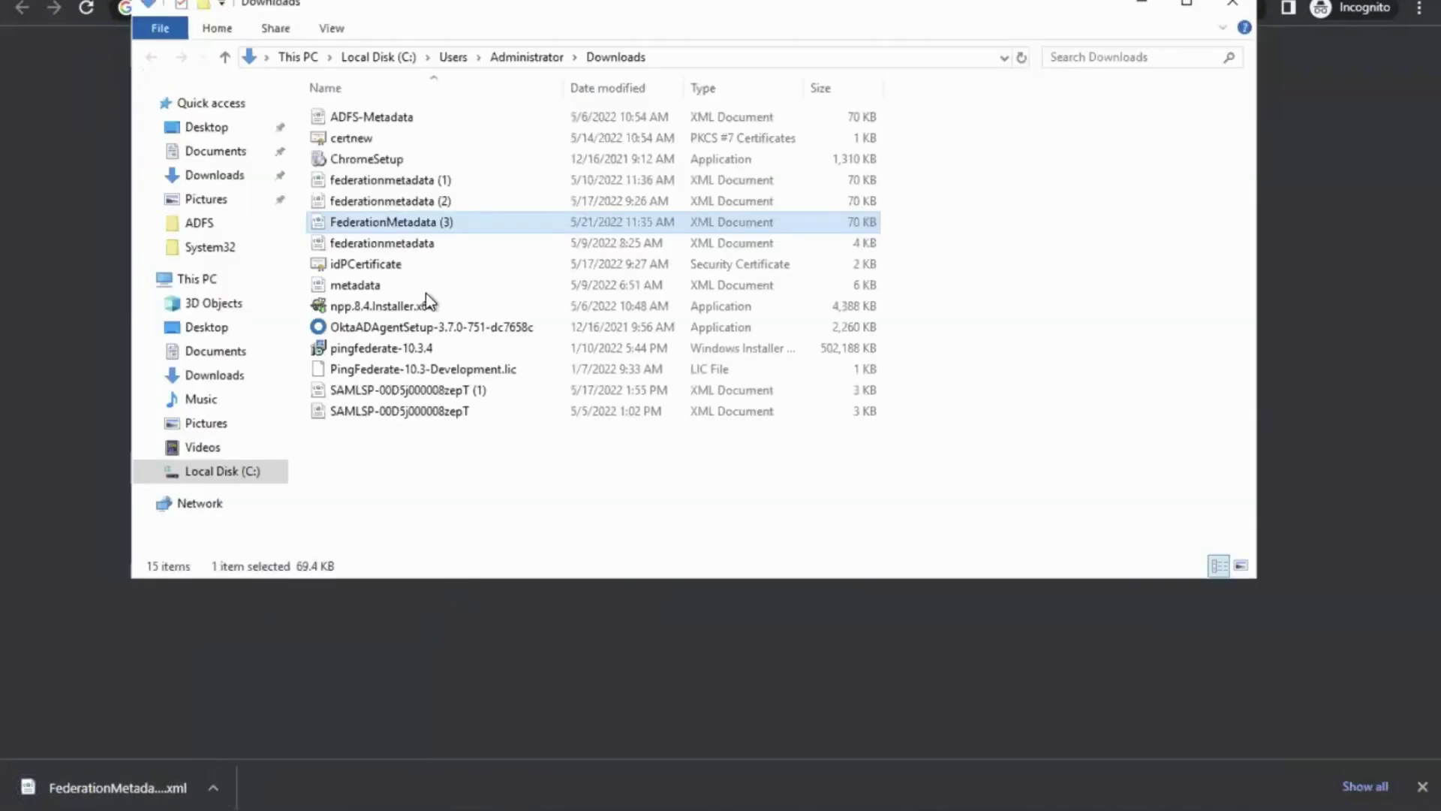
{"action": "right_click", "coordinate": [408, 225]}
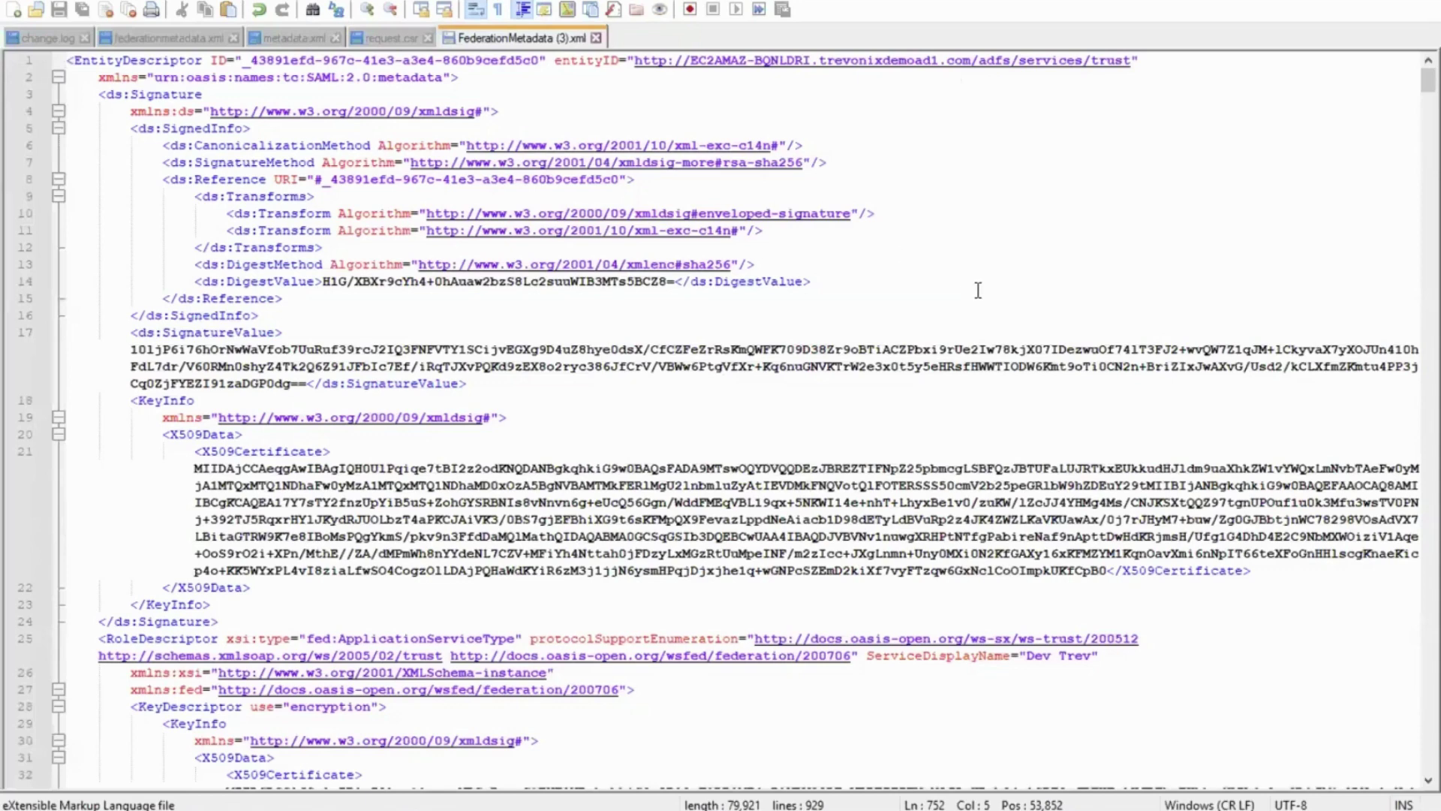
Search the metadata for 'spsso' to jump to the SPSSODescriptor section.
{"action": "key", "text": "ctrl+f"}
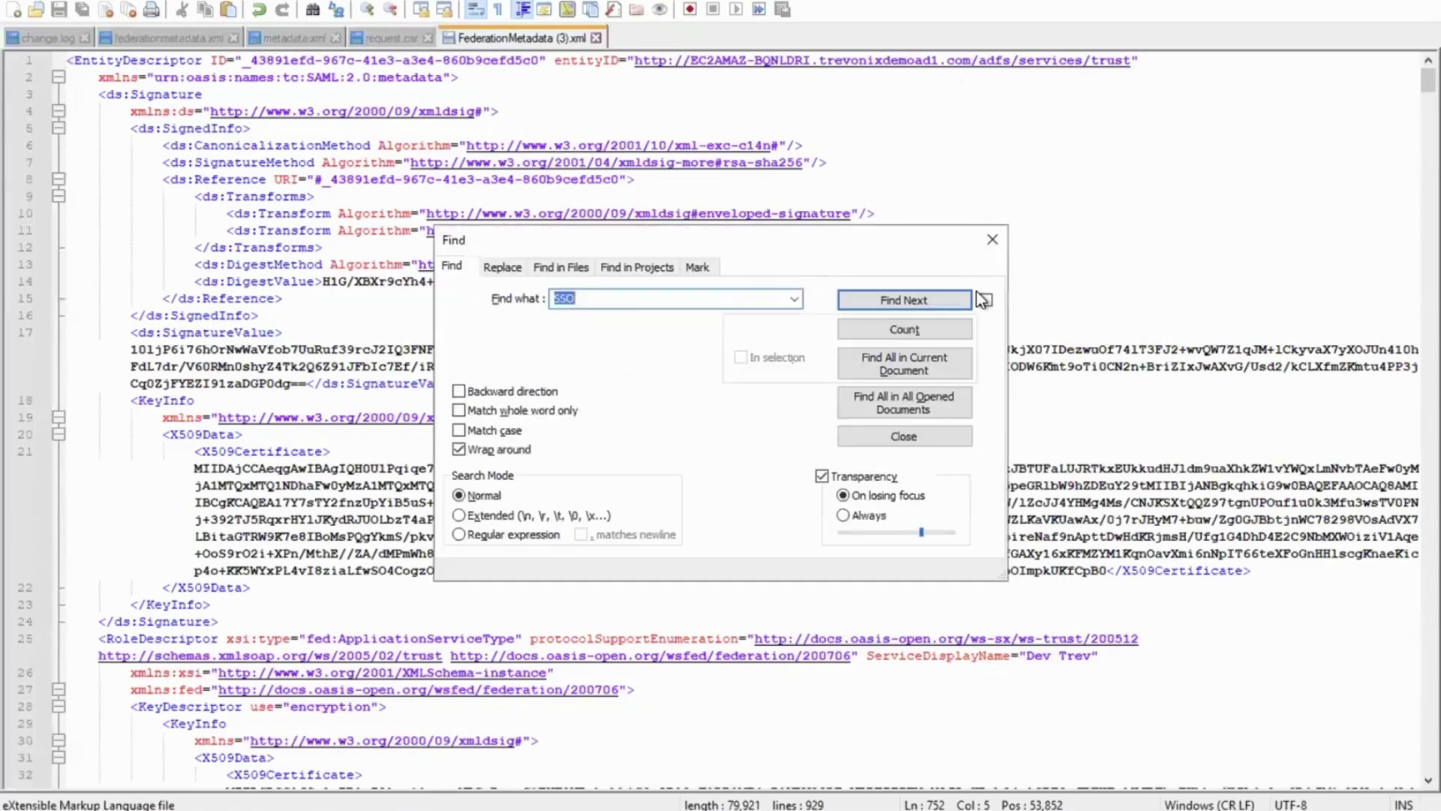
{"action": "type", "text": "spsso"}
{"action": "key", "text": "Return"}
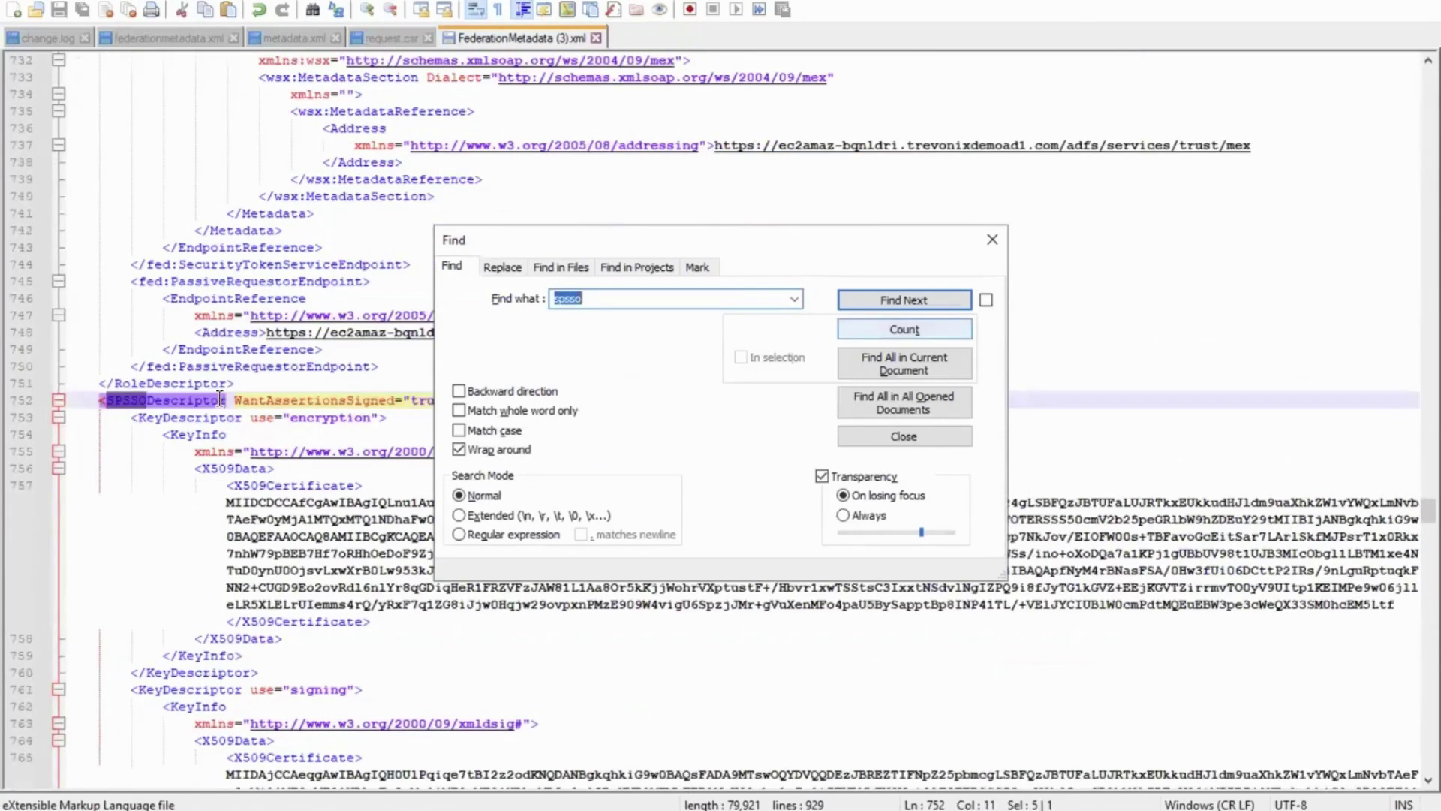
{"action": "left_click", "coordinate": [992, 239]}
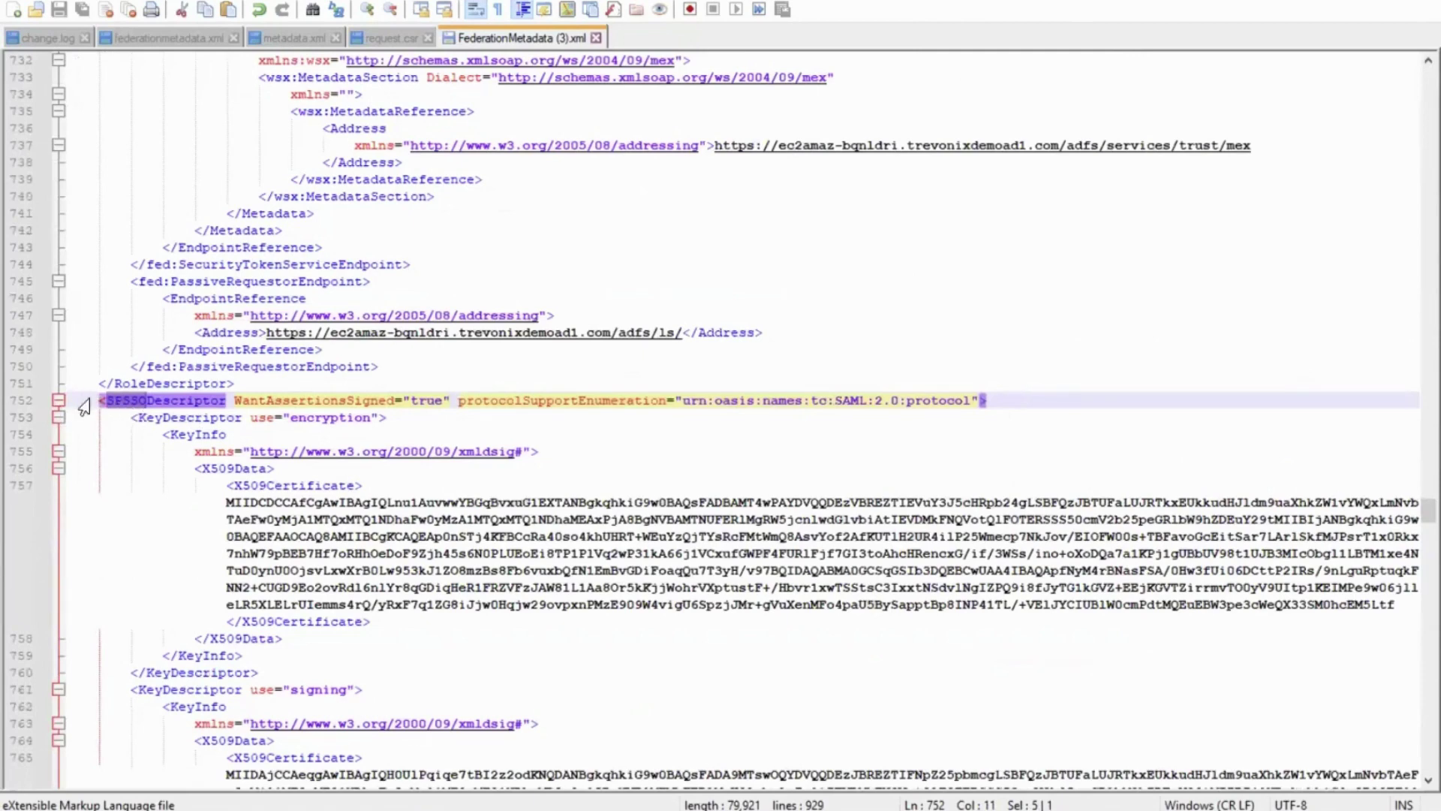
Select the SPSSODescriptor block, which starts at line 752.
{"action": "left_click", "coordinate": [99, 403]}
{"action": "left_click_drag", "start_coordinate": [101, 413], "coordinate": [181, 685]}
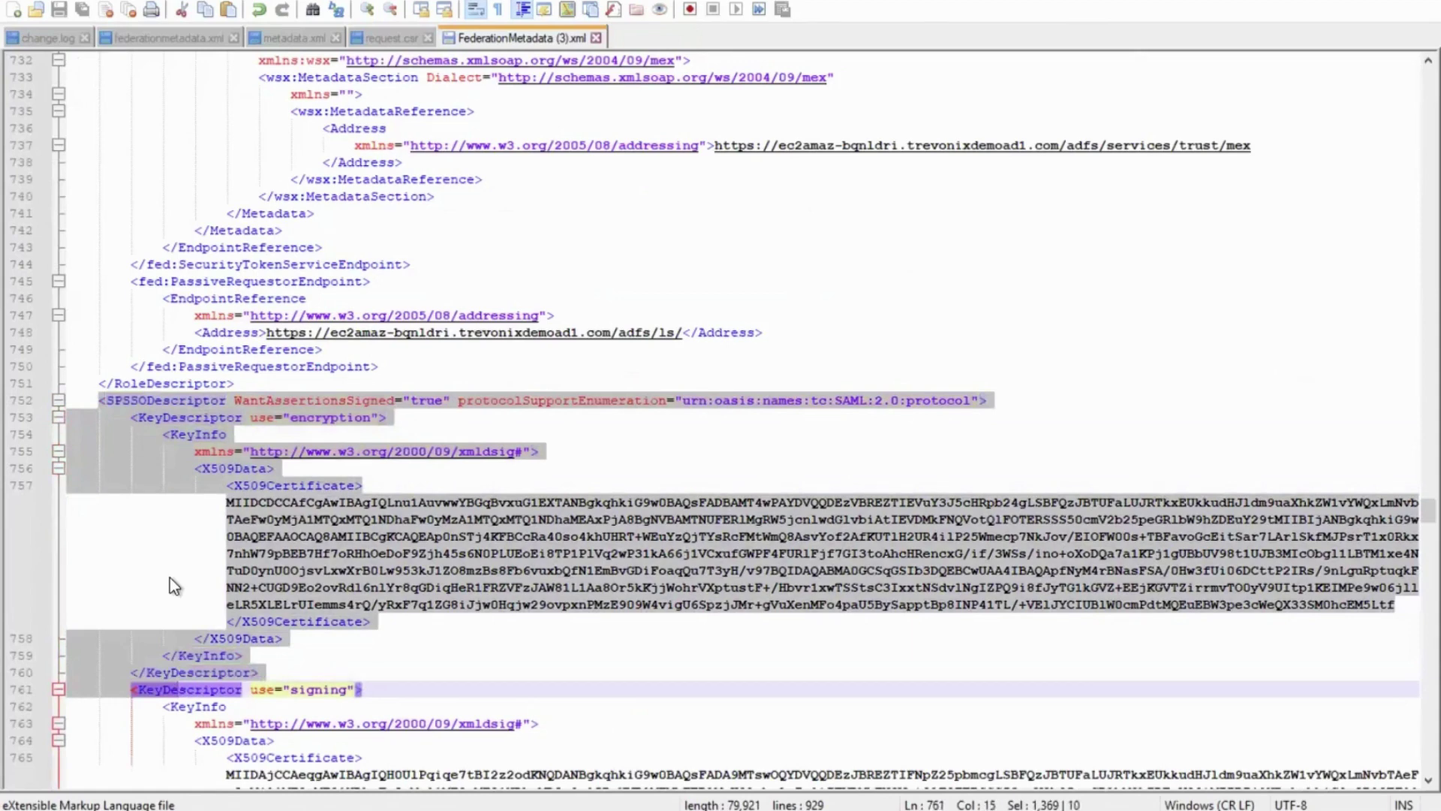
{"action": "scroll", "coordinate": [169, 578], "scroll_direction": "down", "scroll_amount": 1}
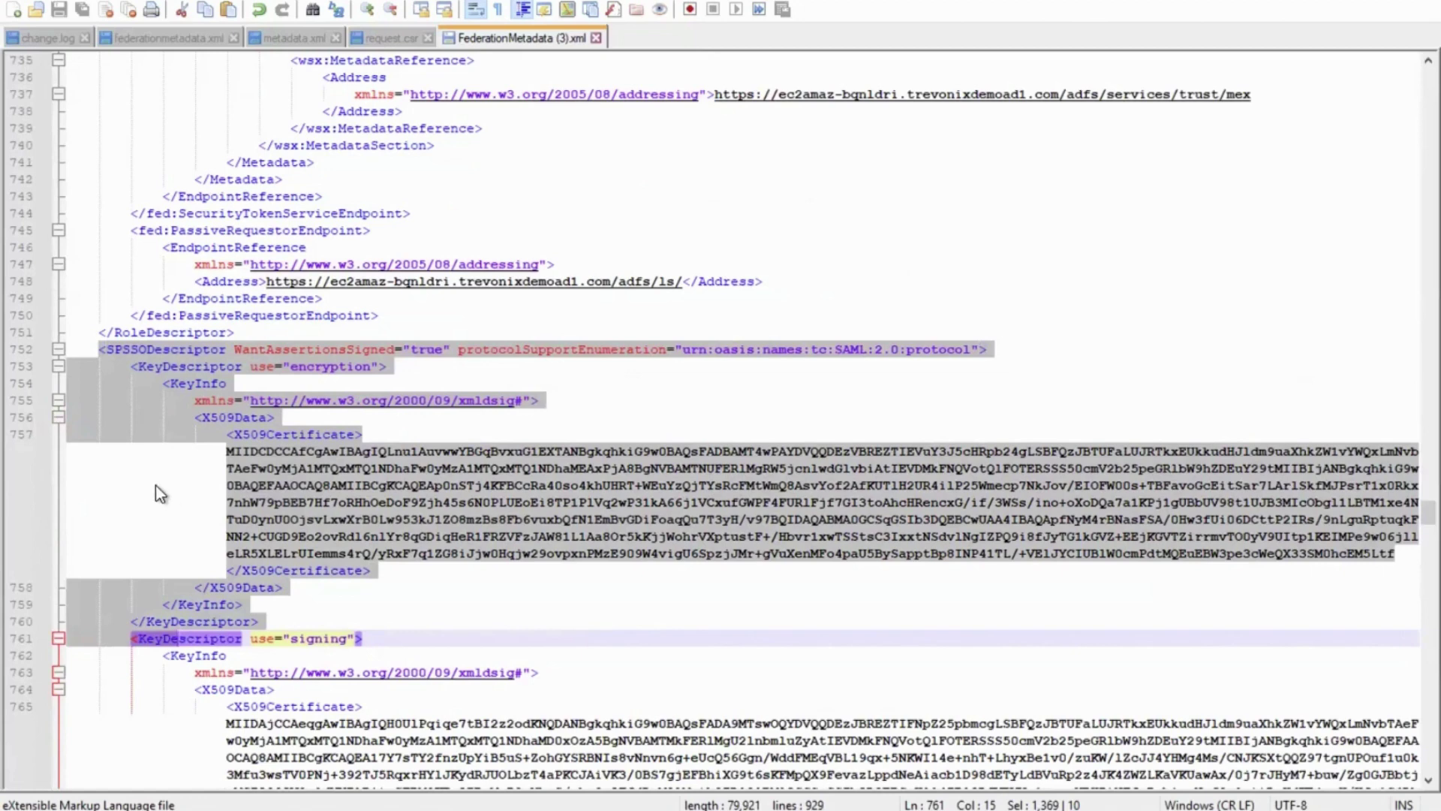
{"action": "left_click_drag", "start_coordinate": [106, 349], "coordinate": [218, 351]}
{"action": "left_click", "coordinate": [96, 350]}
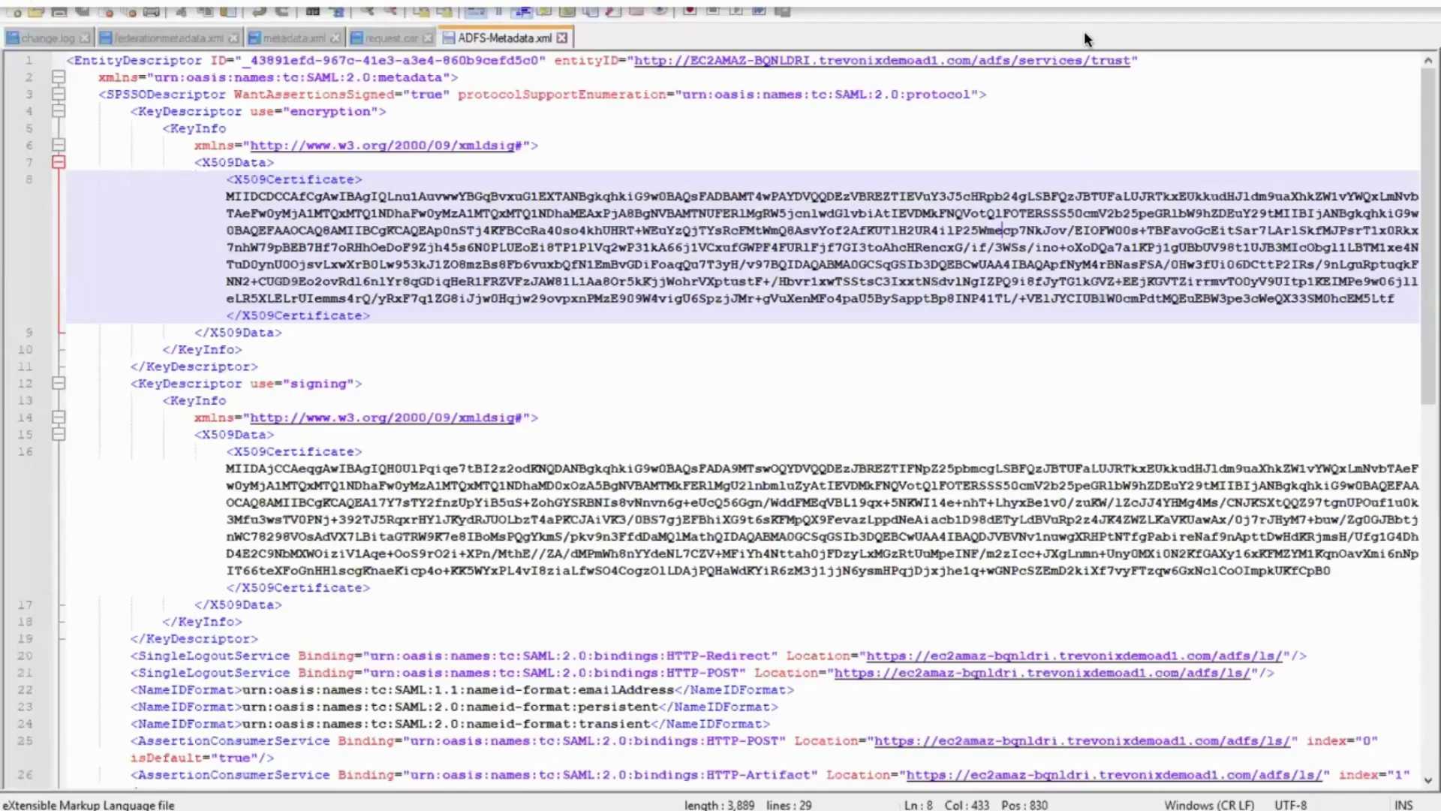
Review ADFS-Metadata.xml's SPSSODescriptor tags, certificates and logout service lines 20–22.
{"action": "scroll", "coordinate": [601, 428], "scroll_direction": "down", "scroll_amount": 7}
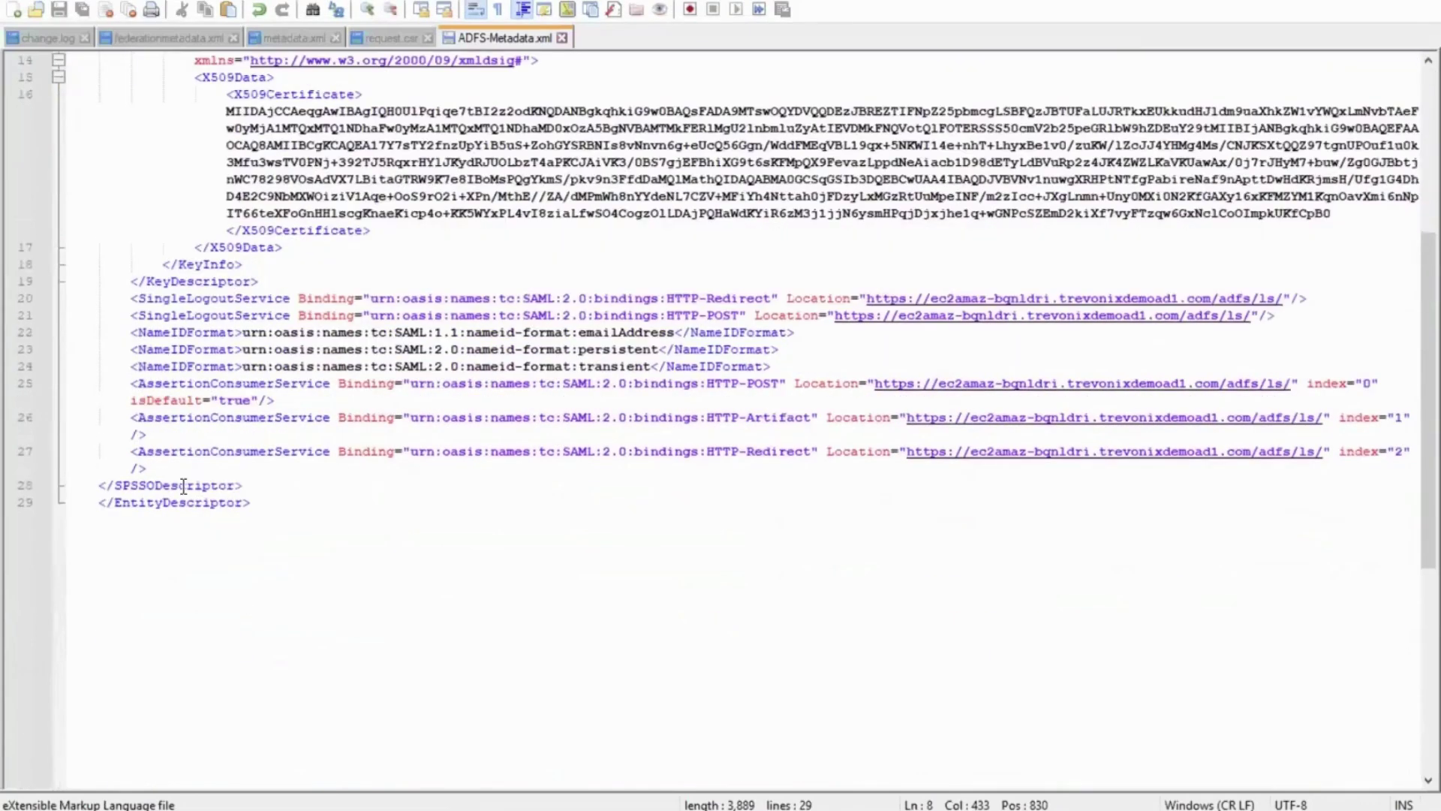
{"action": "double_click", "coordinate": [185, 485]}
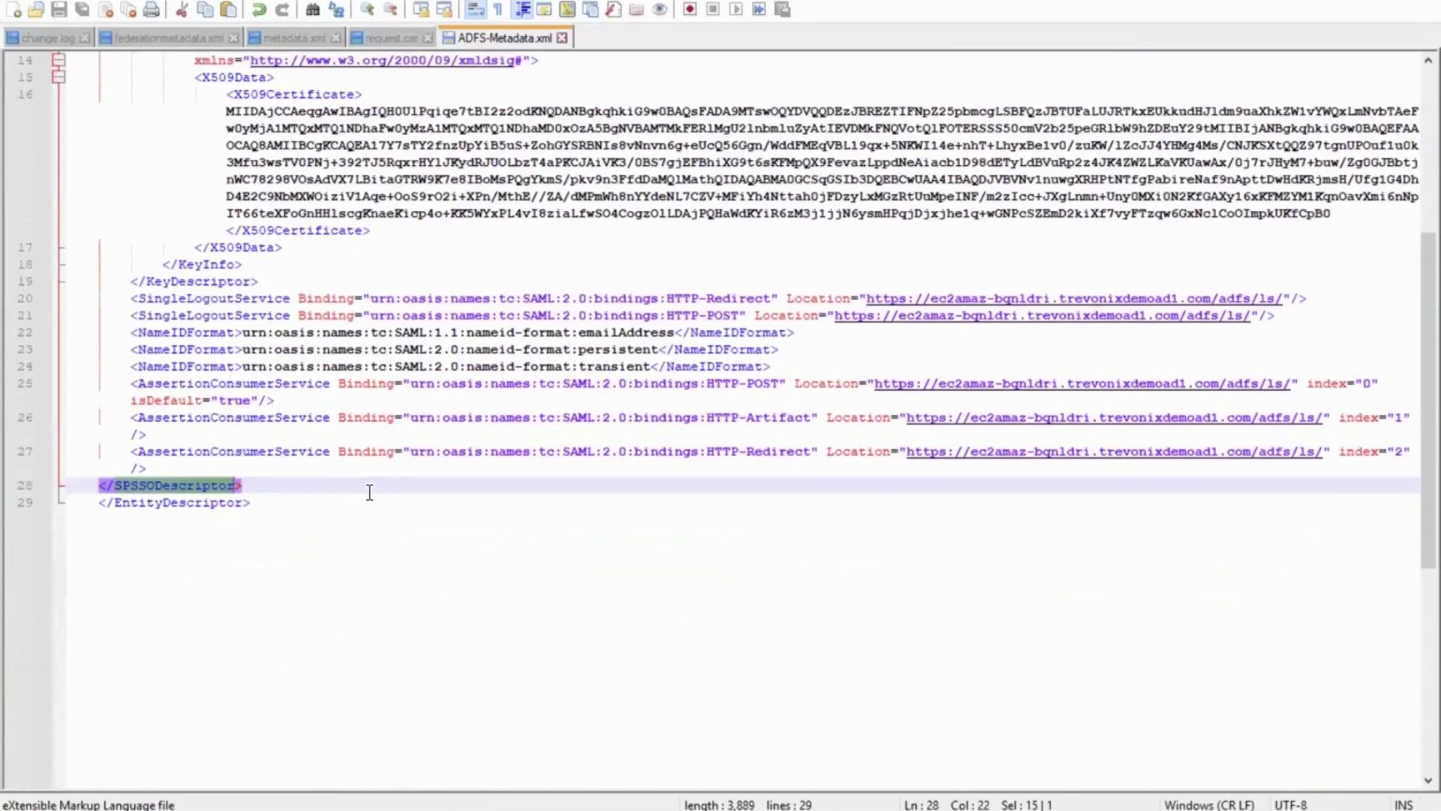
{"action": "scroll", "coordinate": [369, 491], "scroll_direction": "up", "scroll_amount": 7}
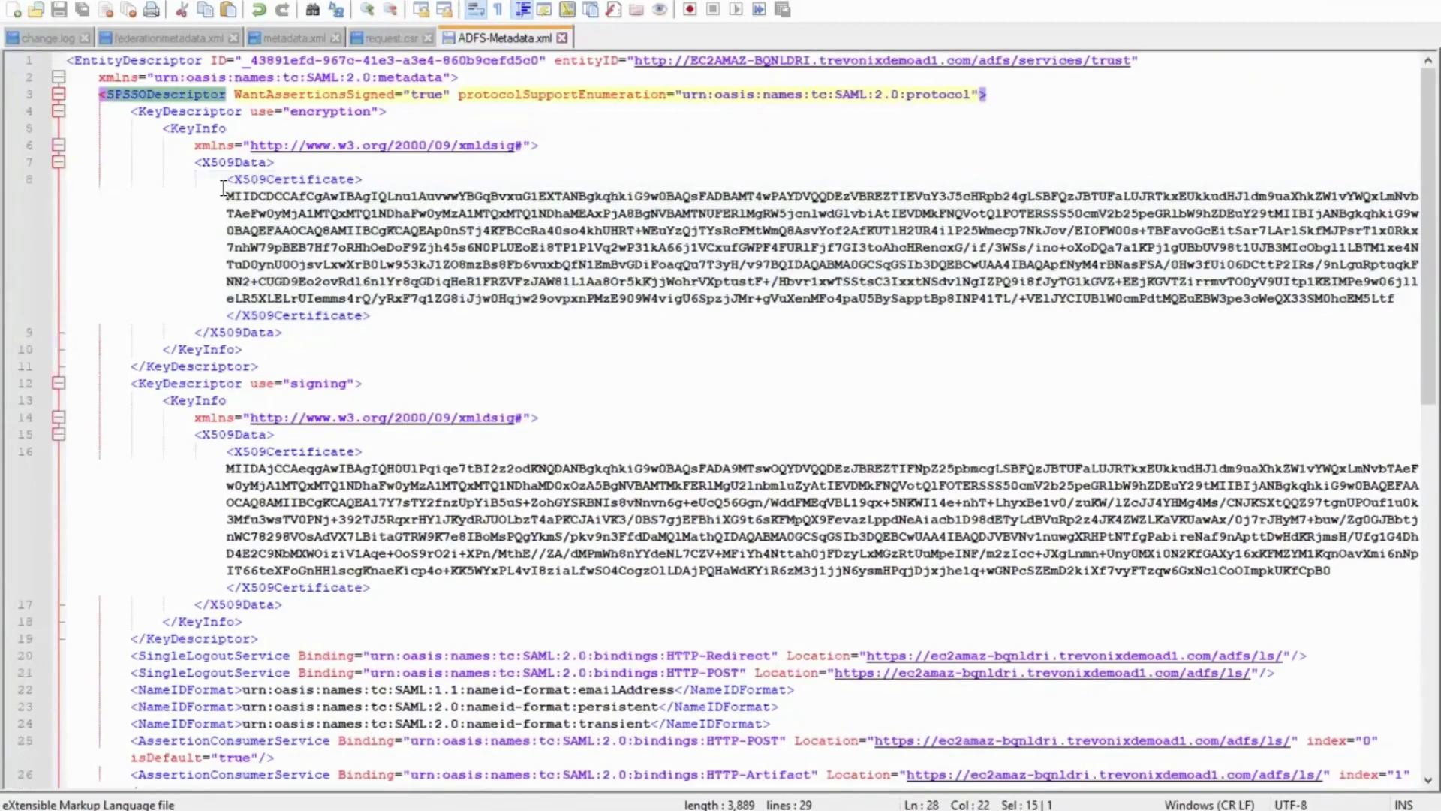
{"action": "left_click_drag", "start_coordinate": [226, 196], "coordinate": [370, 287]}
{"action": "scroll", "coordinate": [840, 590], "scroll_direction": "down", "scroll_amount": 2}
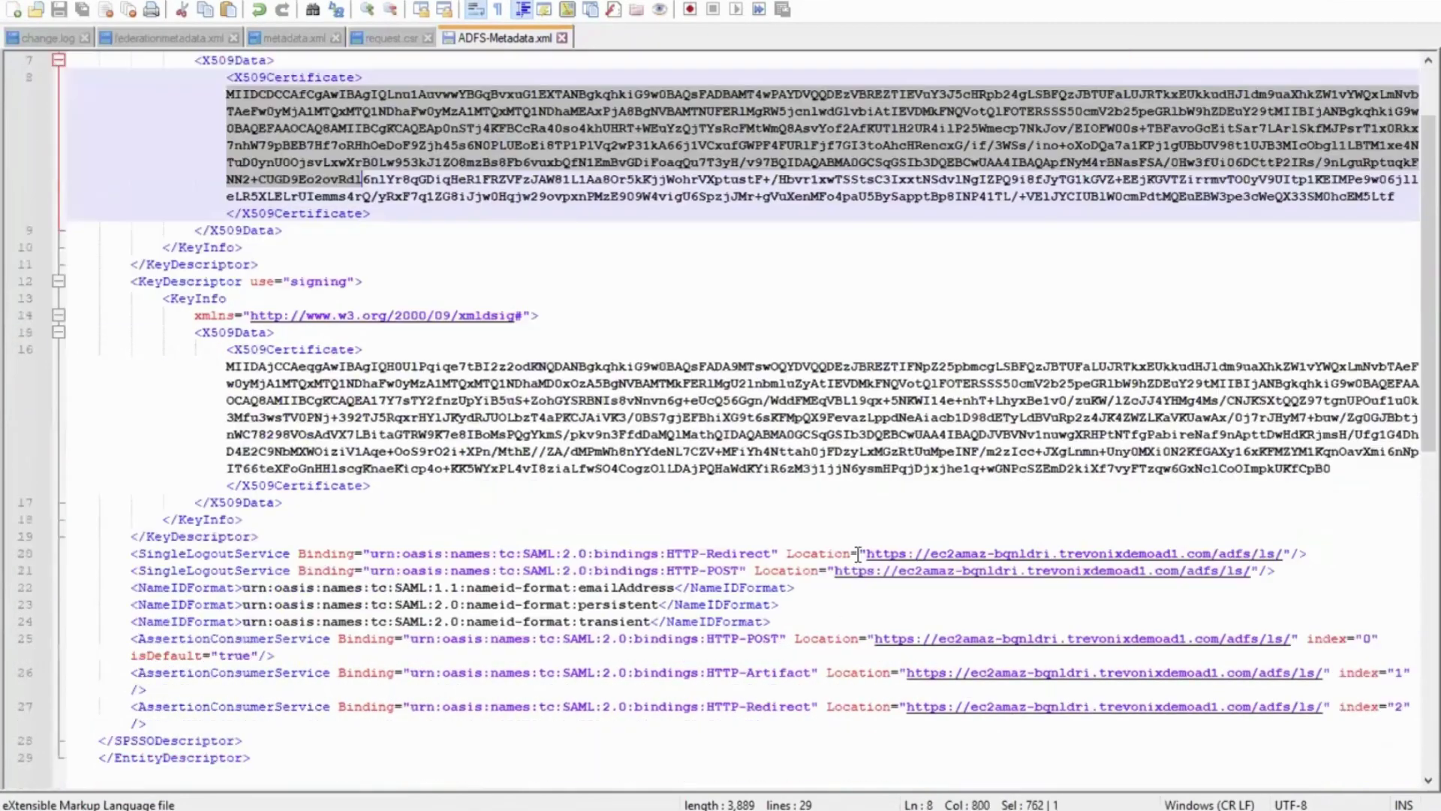
{"action": "left_click_drag", "start_coordinate": [868, 554], "coordinate": [1206, 595]}
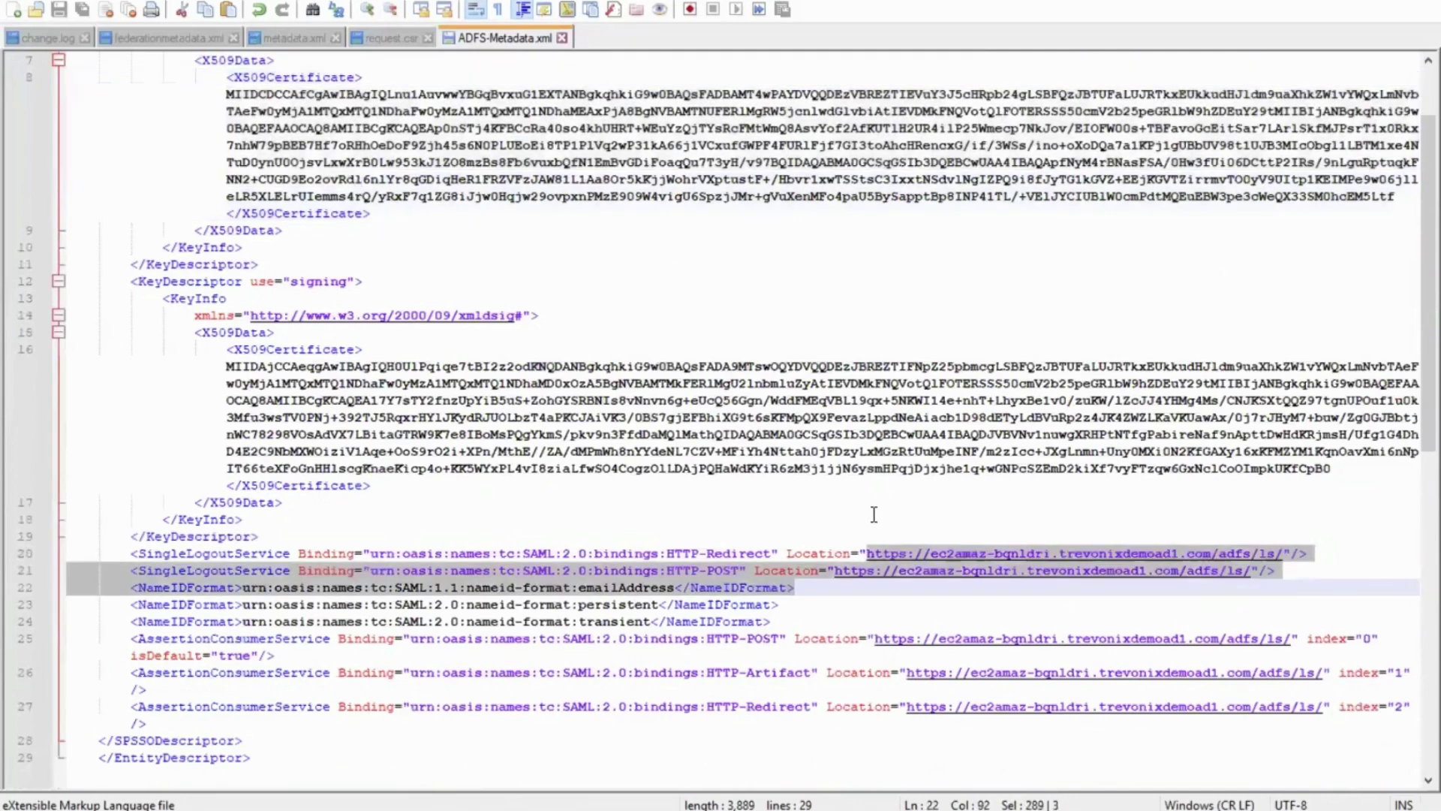
{"action": "left_click", "coordinate": [874, 515]}
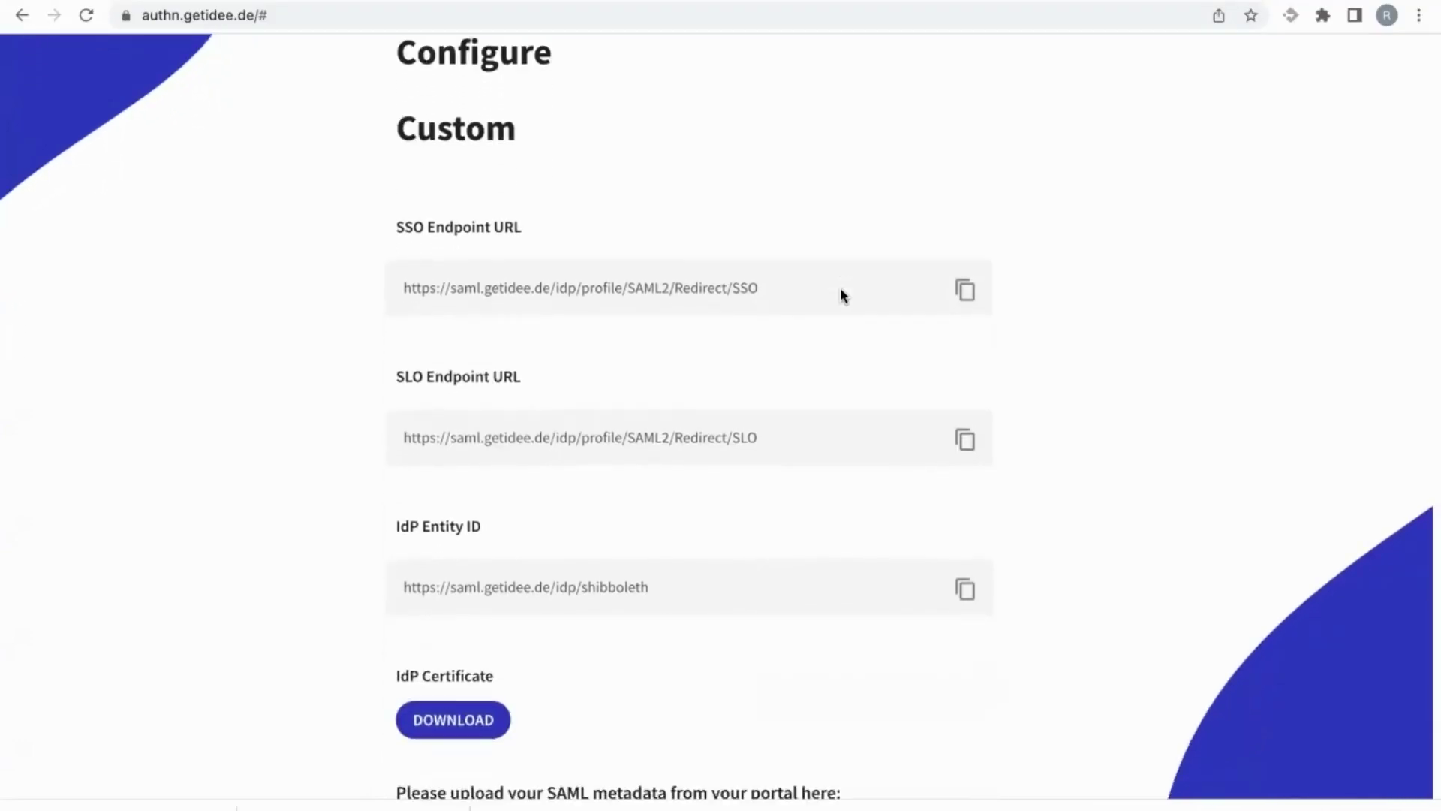
Upload ADFS-Metadata.xml from Desktop > ADFS -Metadata as the portal's SAML metadata file.
{"action": "scroll", "coordinate": [841, 293], "scroll_direction": "down", "scroll_amount": 6}
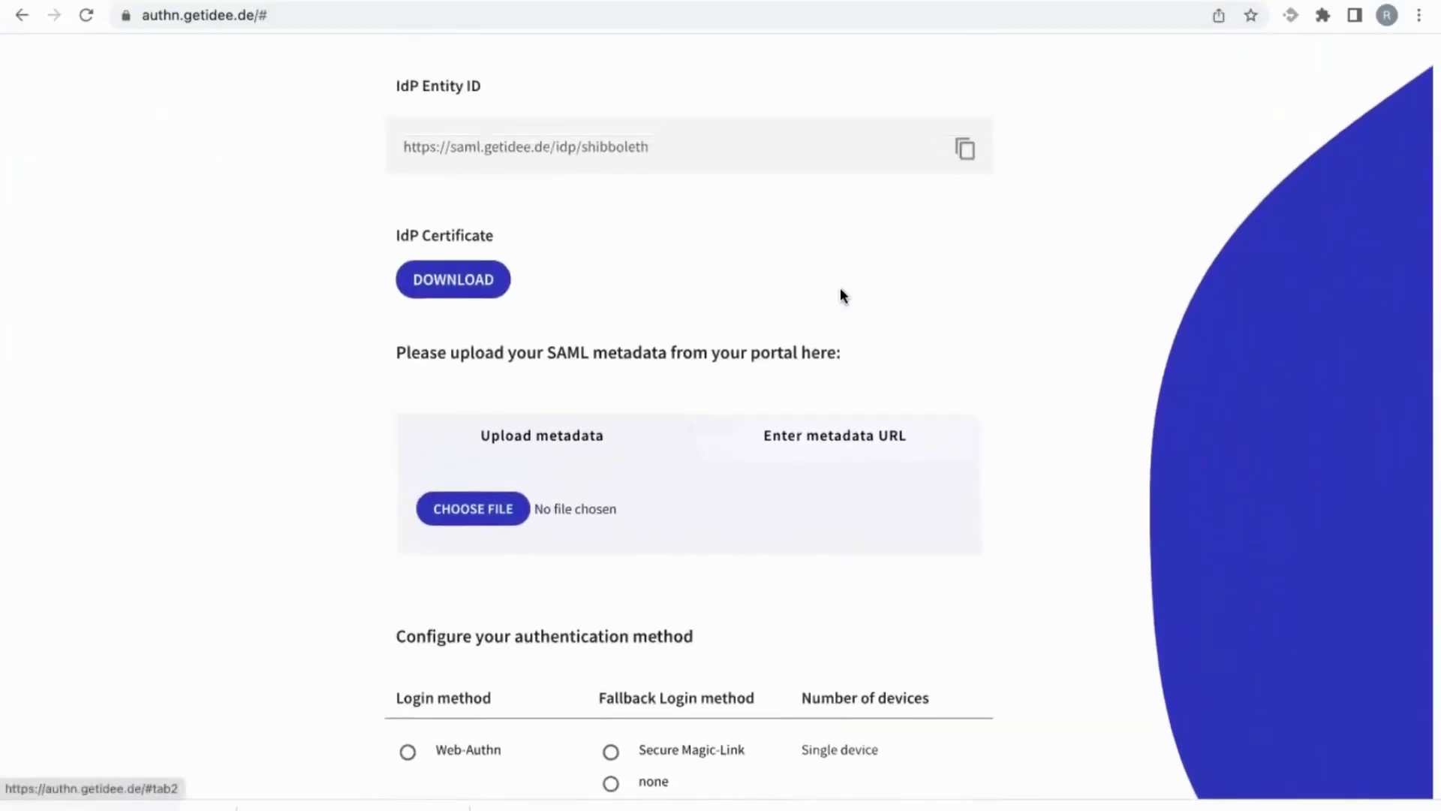
{"action": "scroll", "coordinate": [841, 291], "scroll_direction": "down", "scroll_amount": 4}
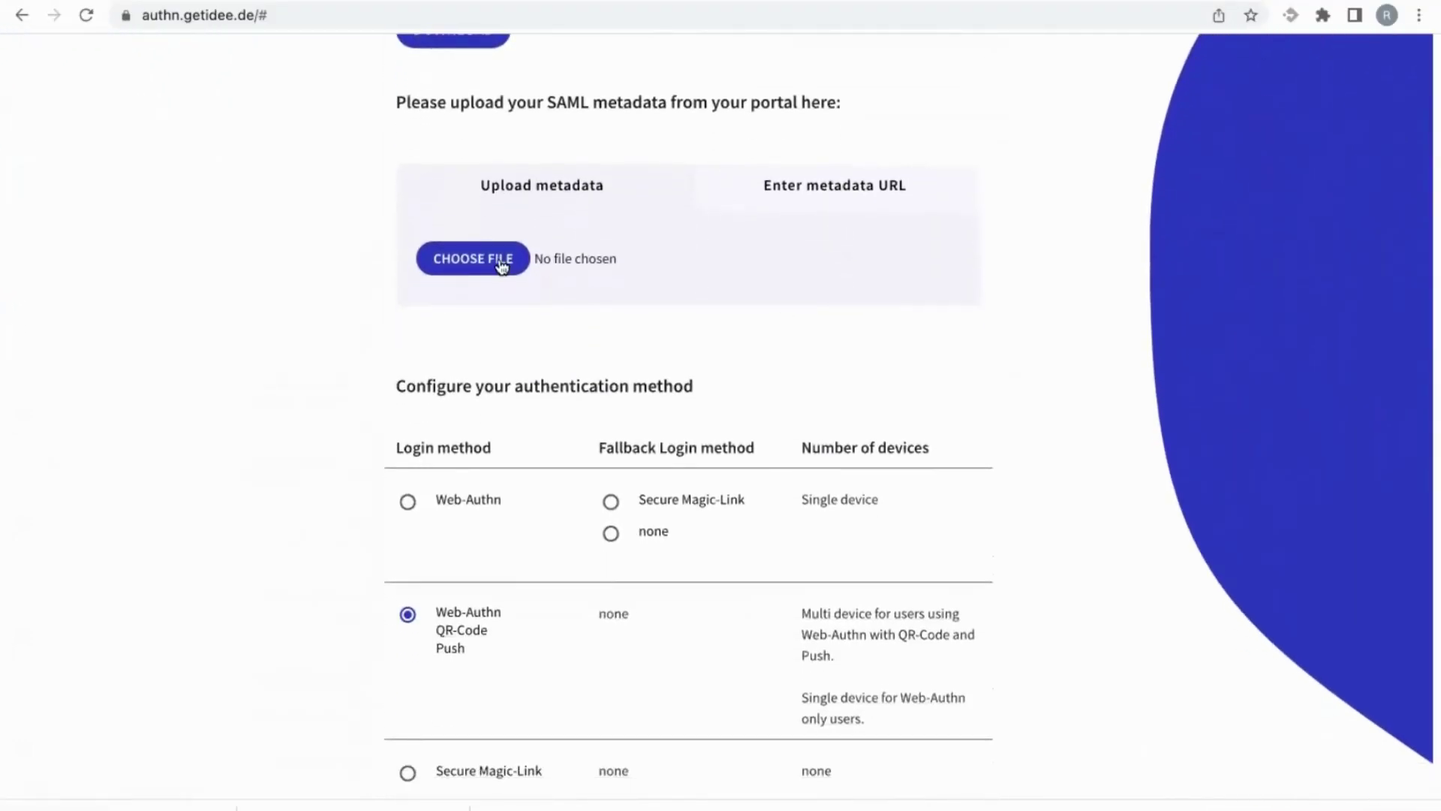
{"action": "left_click", "coordinate": [502, 267]}
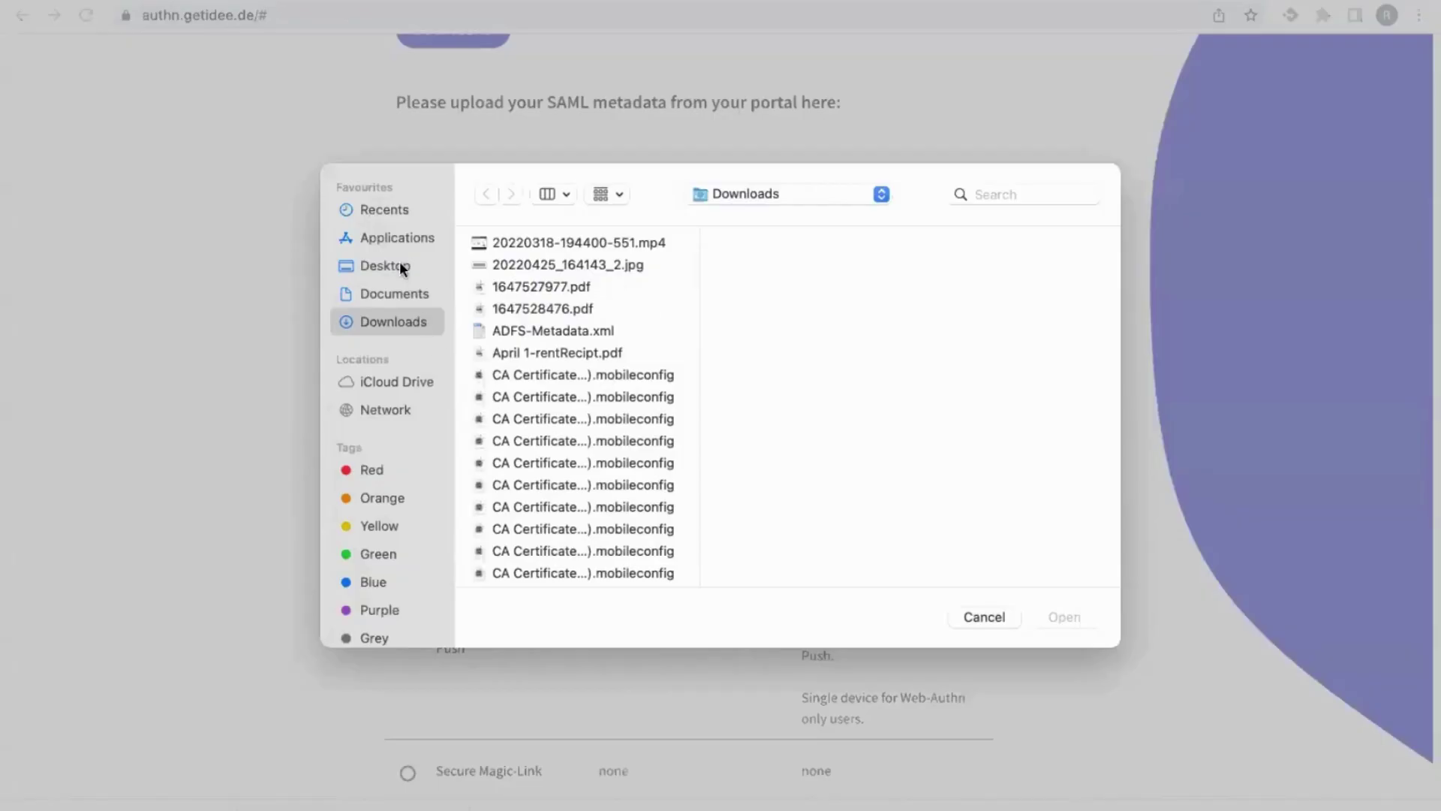
{"action": "left_click", "coordinate": [400, 268]}
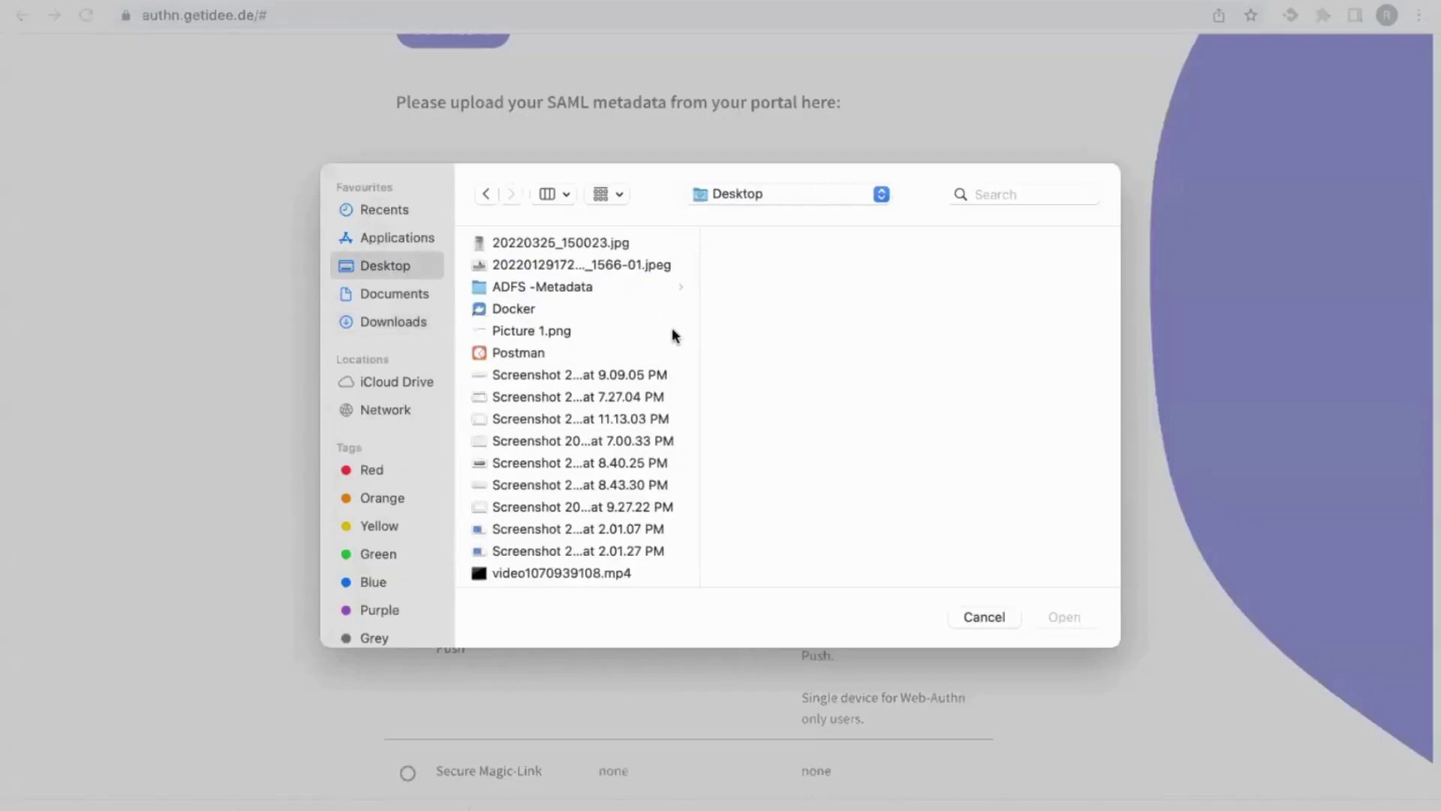
{"action": "left_click", "coordinate": [557, 292]}
{"action": "double_click", "coordinate": [784, 246]}
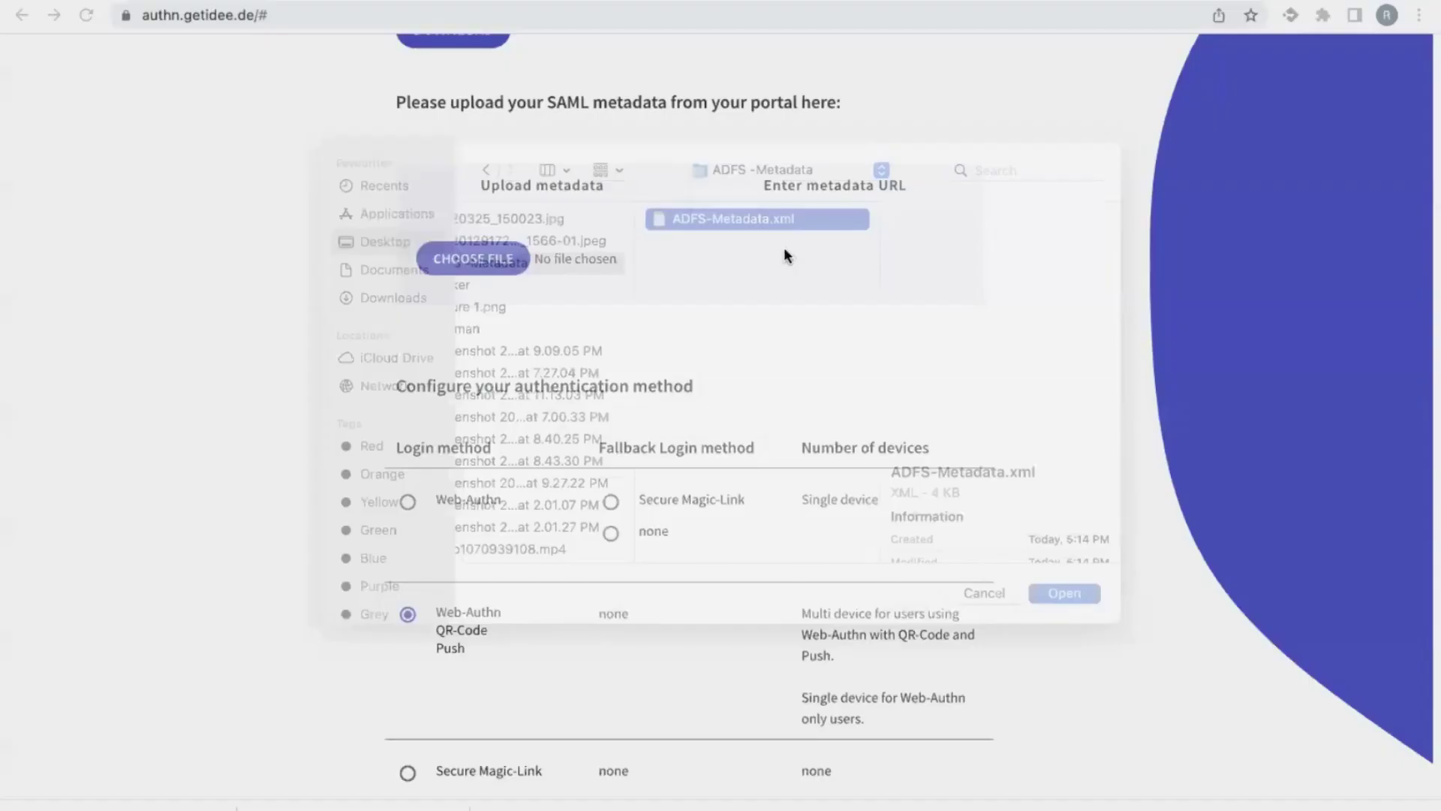
{"action": "scroll", "coordinate": [807, 359], "scroll_direction": "down", "scroll_amount": 3}
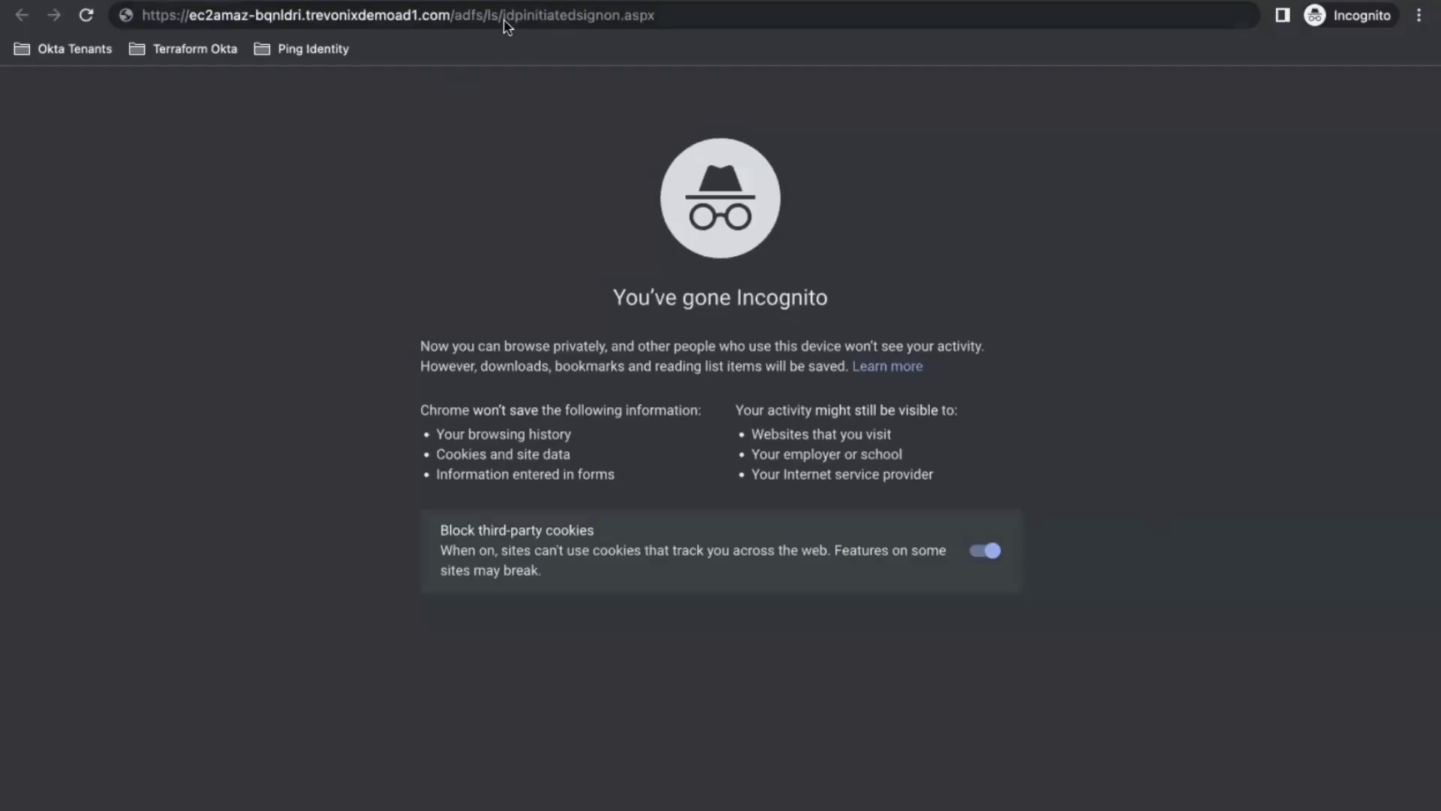
Load the ADFS IdP-initiated sign-on page and sign in to this site, not Salesforce-ADFS-WAP.
{"action": "left_click", "coordinate": [691, 19]}
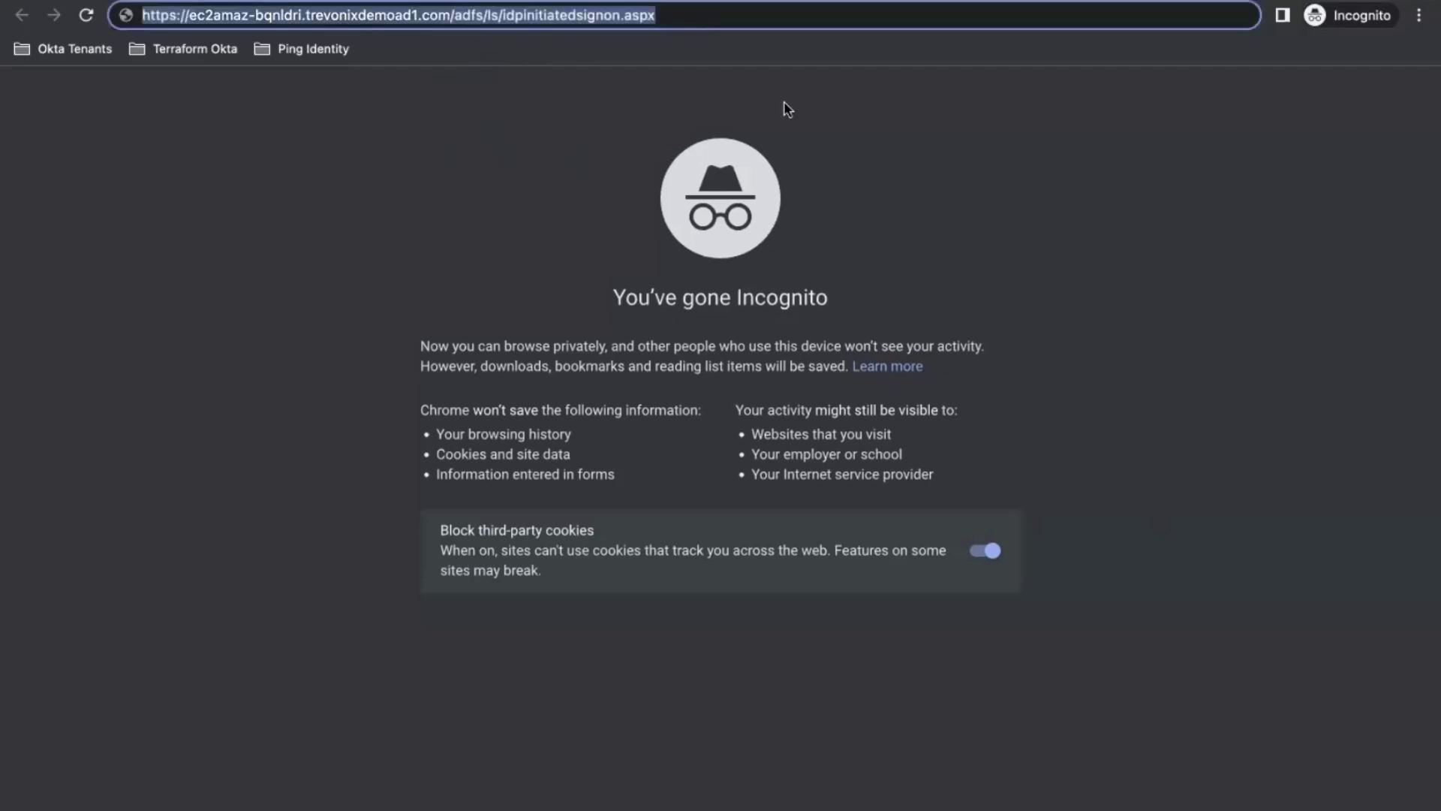
{"action": "key", "text": "Return"}
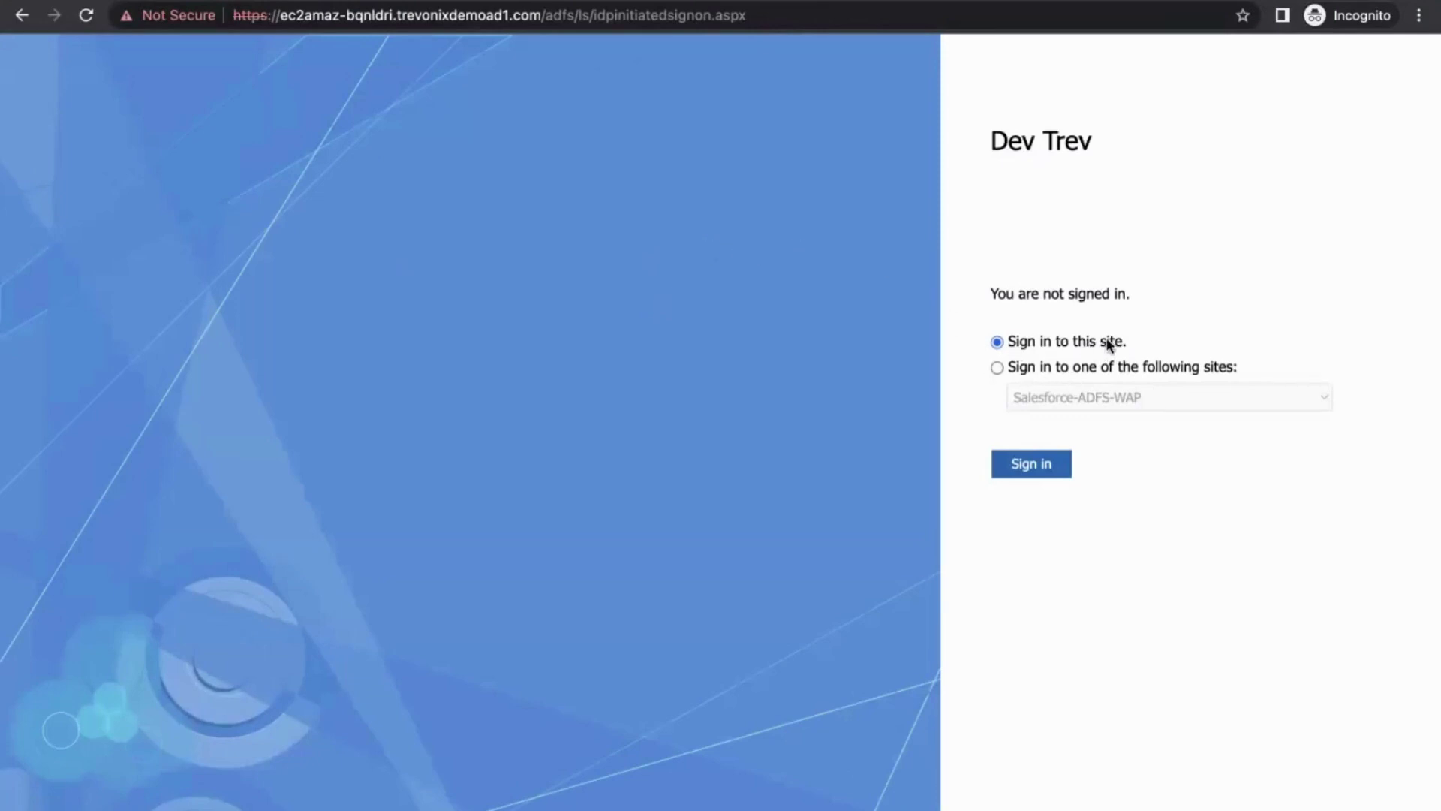
{"action": "left_click", "coordinate": [1080, 370]}
{"action": "left_click", "coordinate": [1092, 402]}
{"action": "left_click", "coordinate": [1075, 398]}
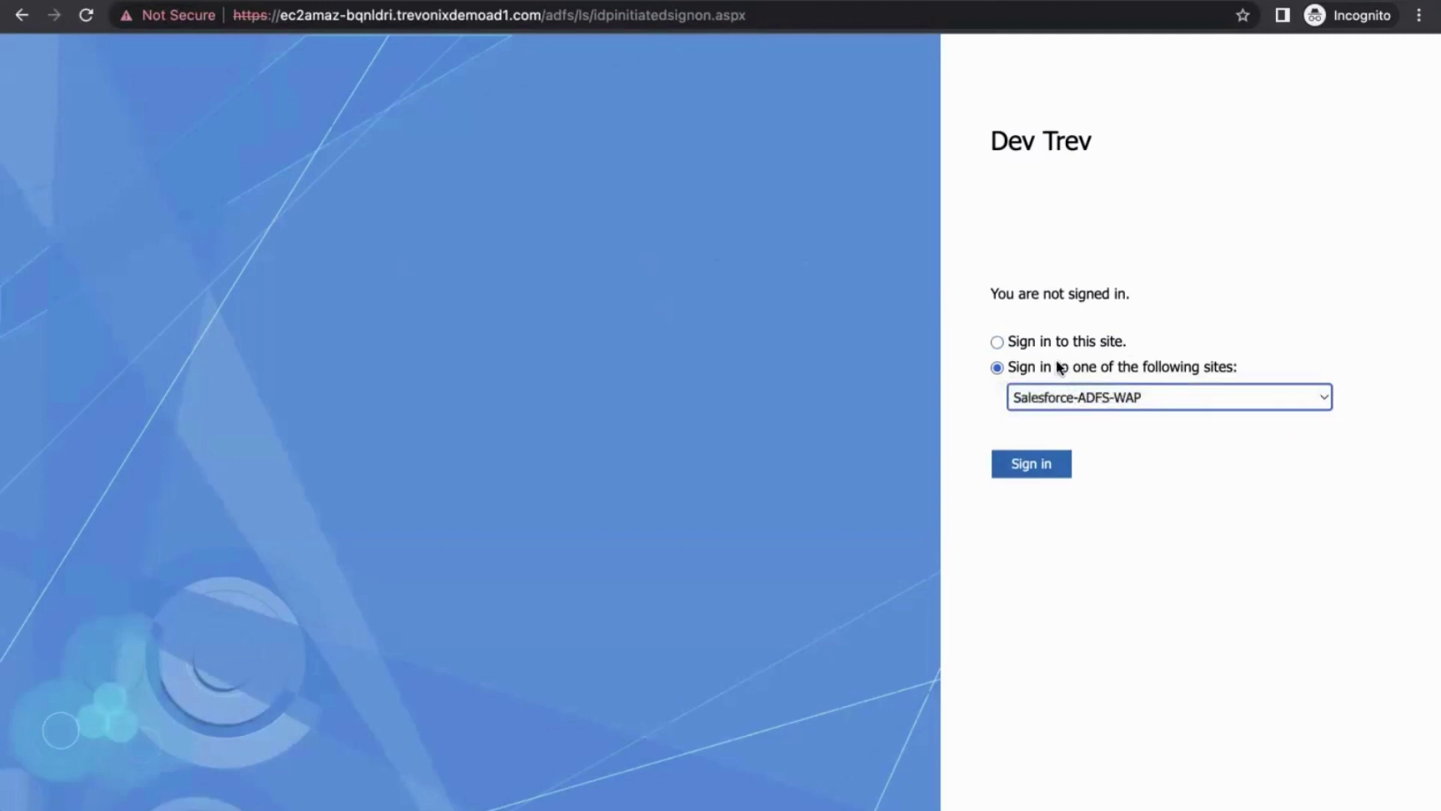
{"action": "left_click", "coordinate": [1028, 343]}
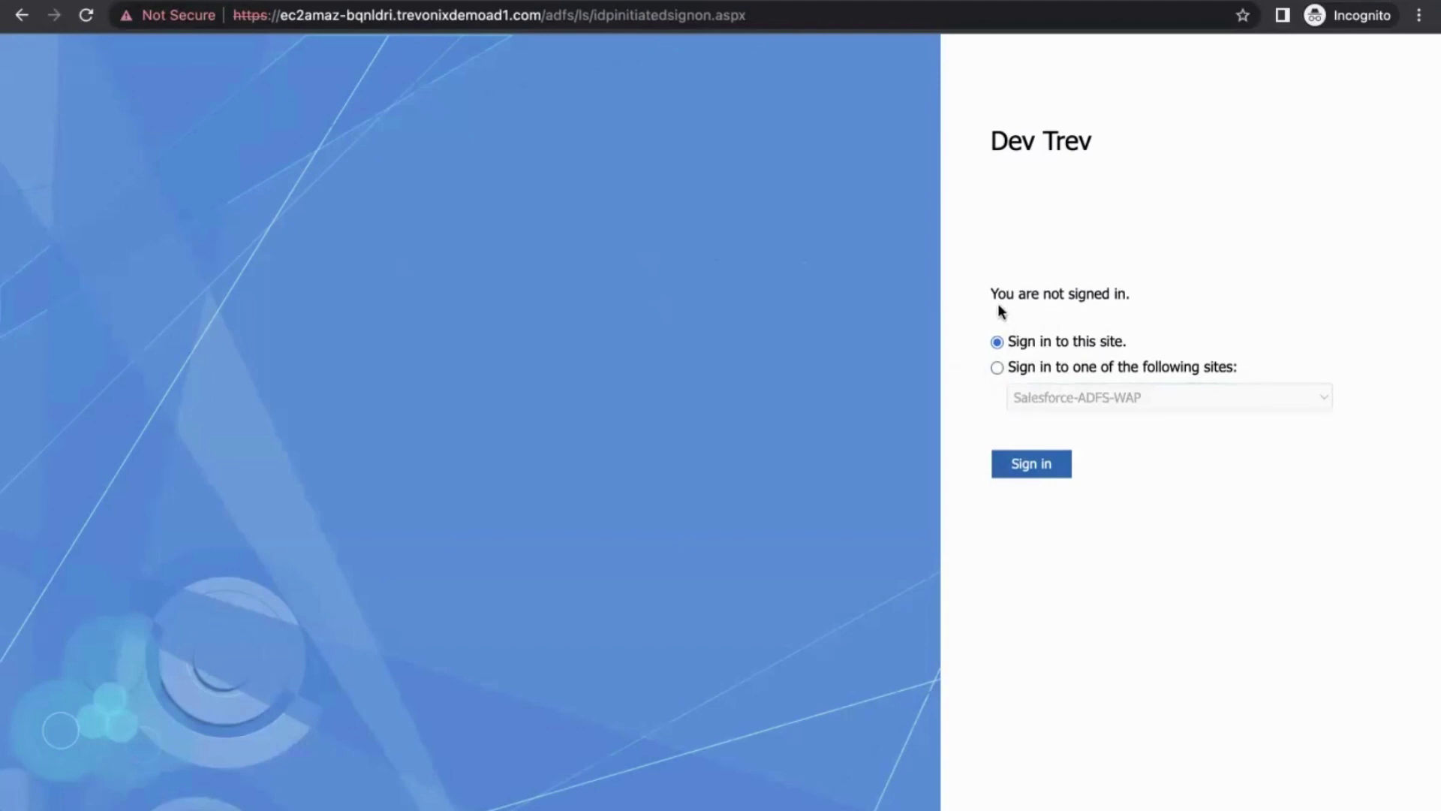
{"action": "left_click", "coordinate": [1009, 454]}
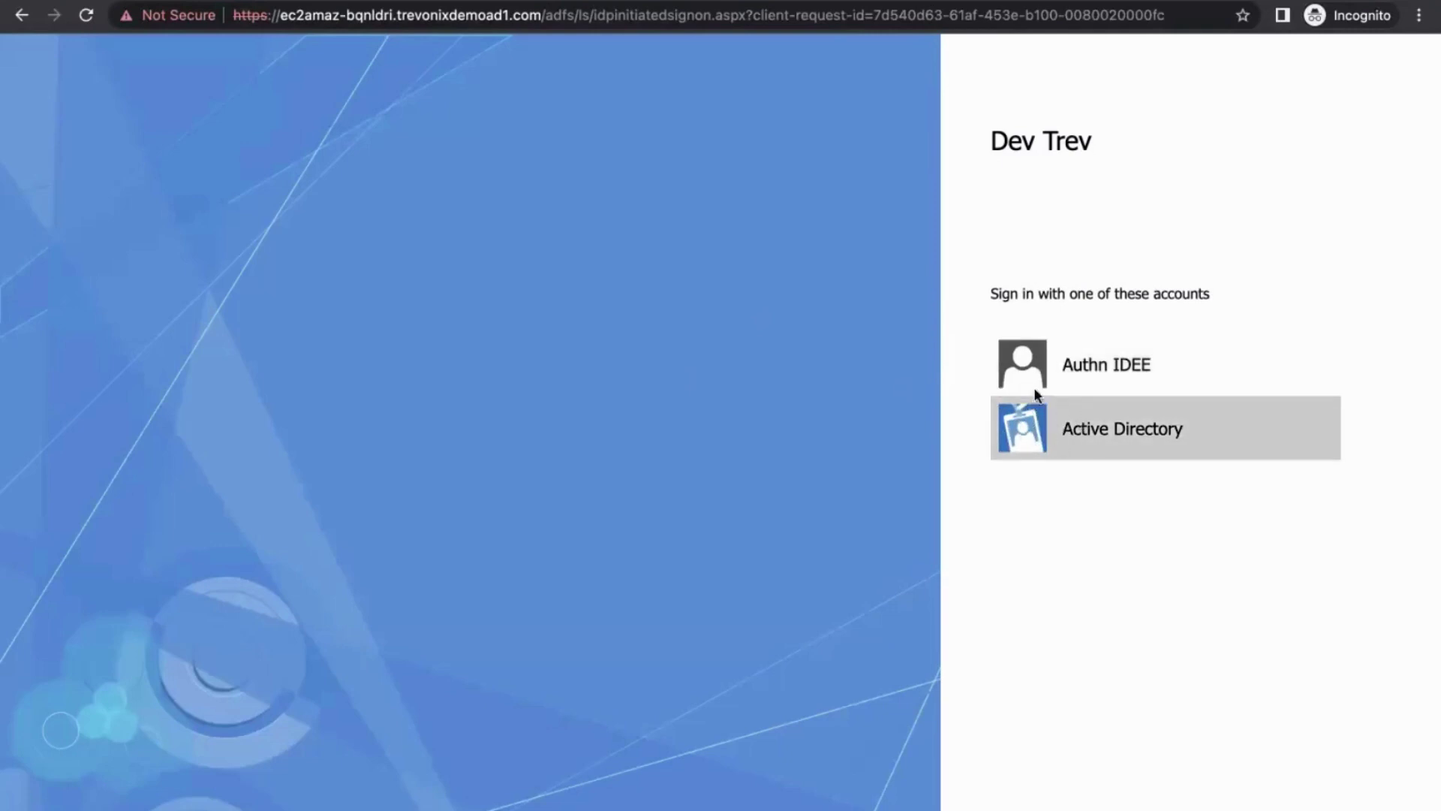
Choose Authn IDEE as the account to sign in with.
{"action": "left_click", "coordinate": [1114, 365]}
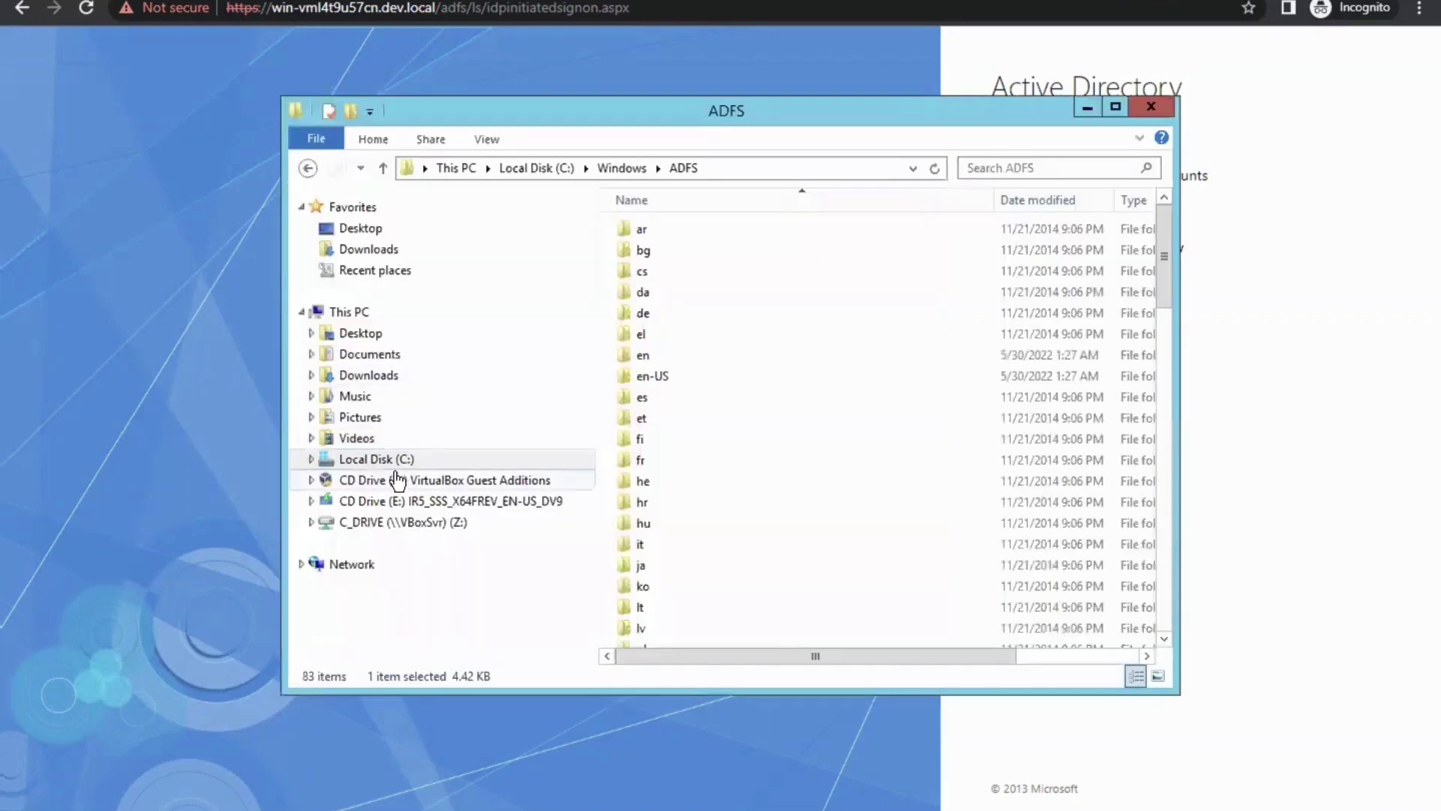
Open C:\Windows\ADFS\Microsoft.IdentityServer.Servicehost.exe.config in Notepad++.
{"action": "left_click", "coordinate": [383, 460]}
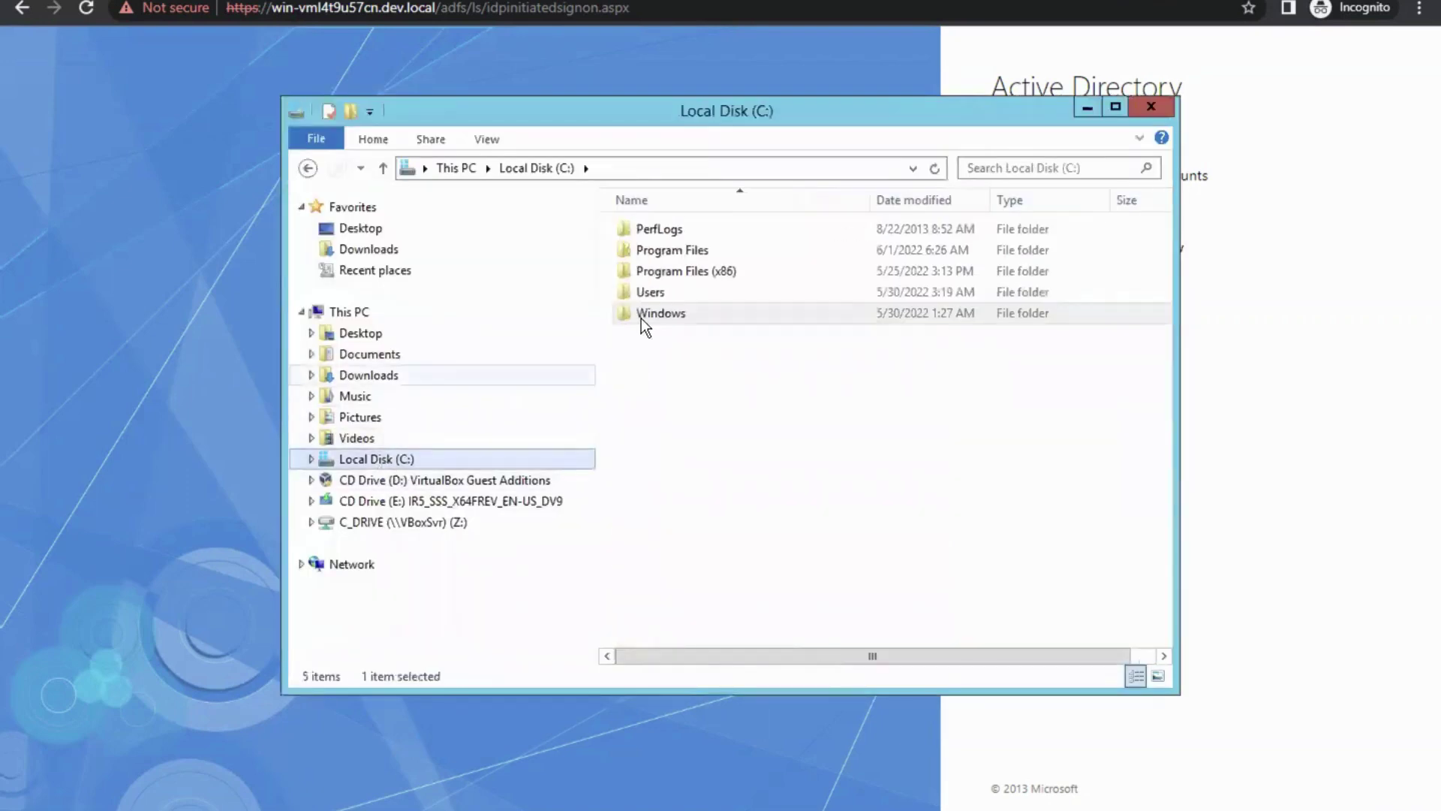
{"action": "double_click", "coordinate": [645, 312]}
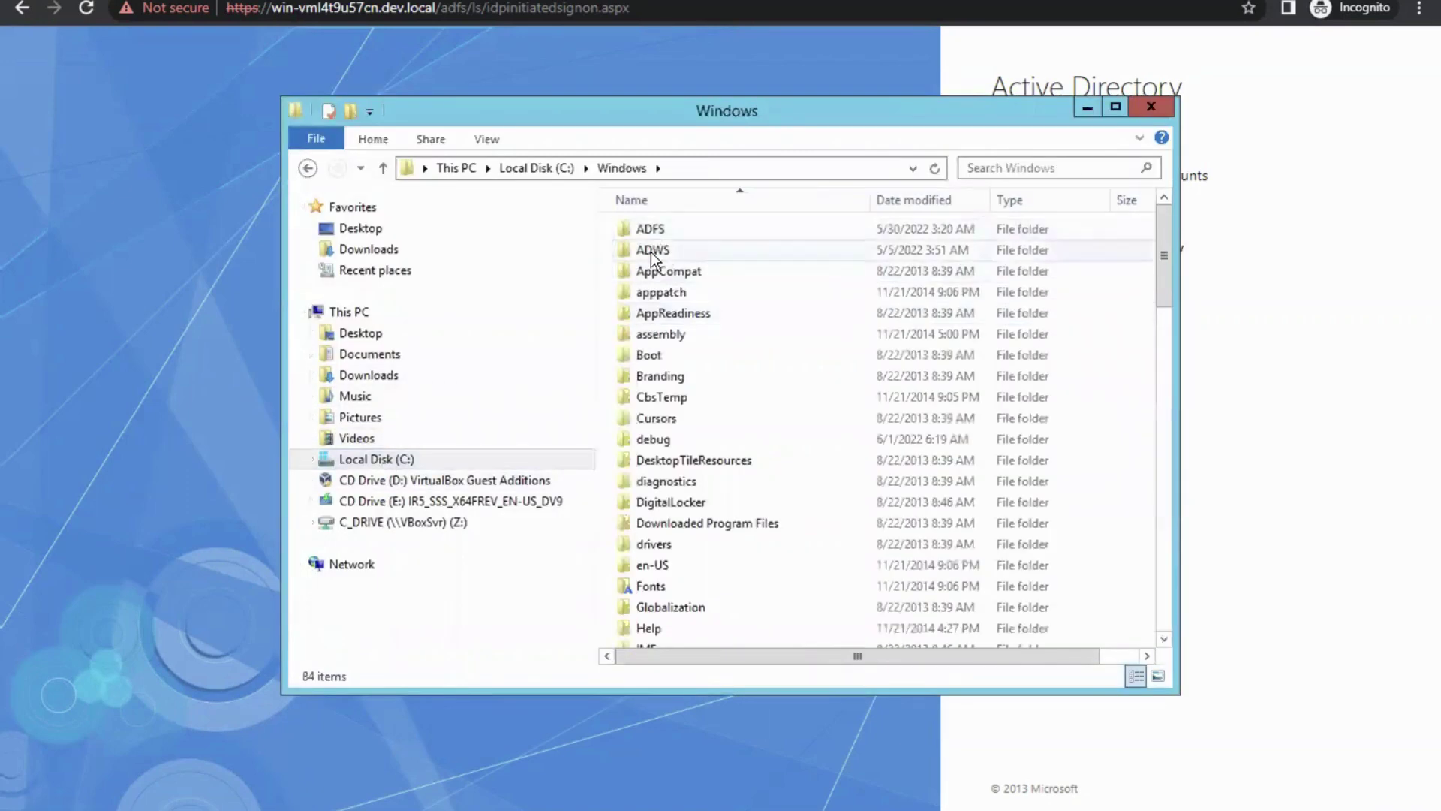
{"action": "double_click", "coordinate": [650, 229]}
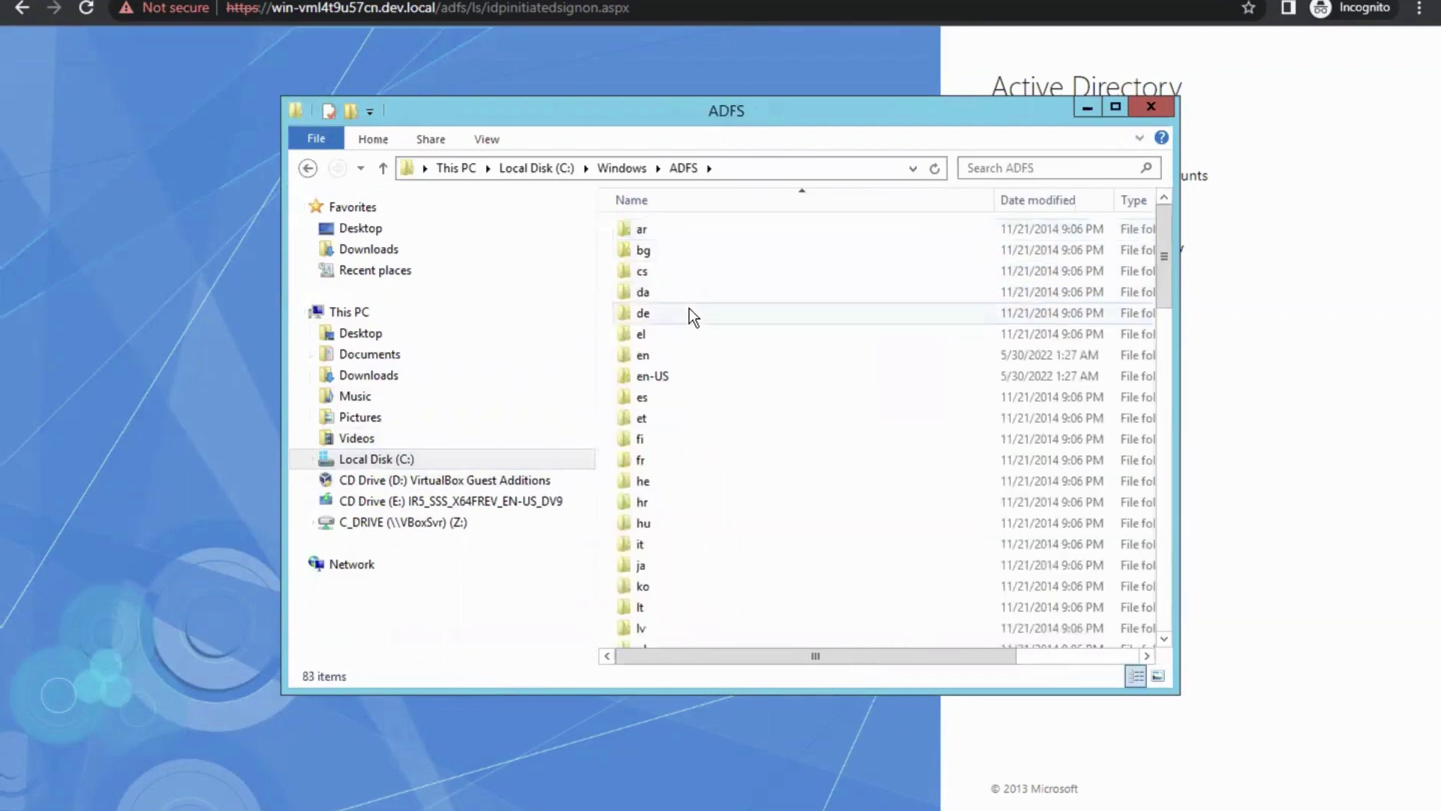
{"action": "scroll", "coordinate": [689, 308], "scroll_direction": "down", "scroll_amount": 20}
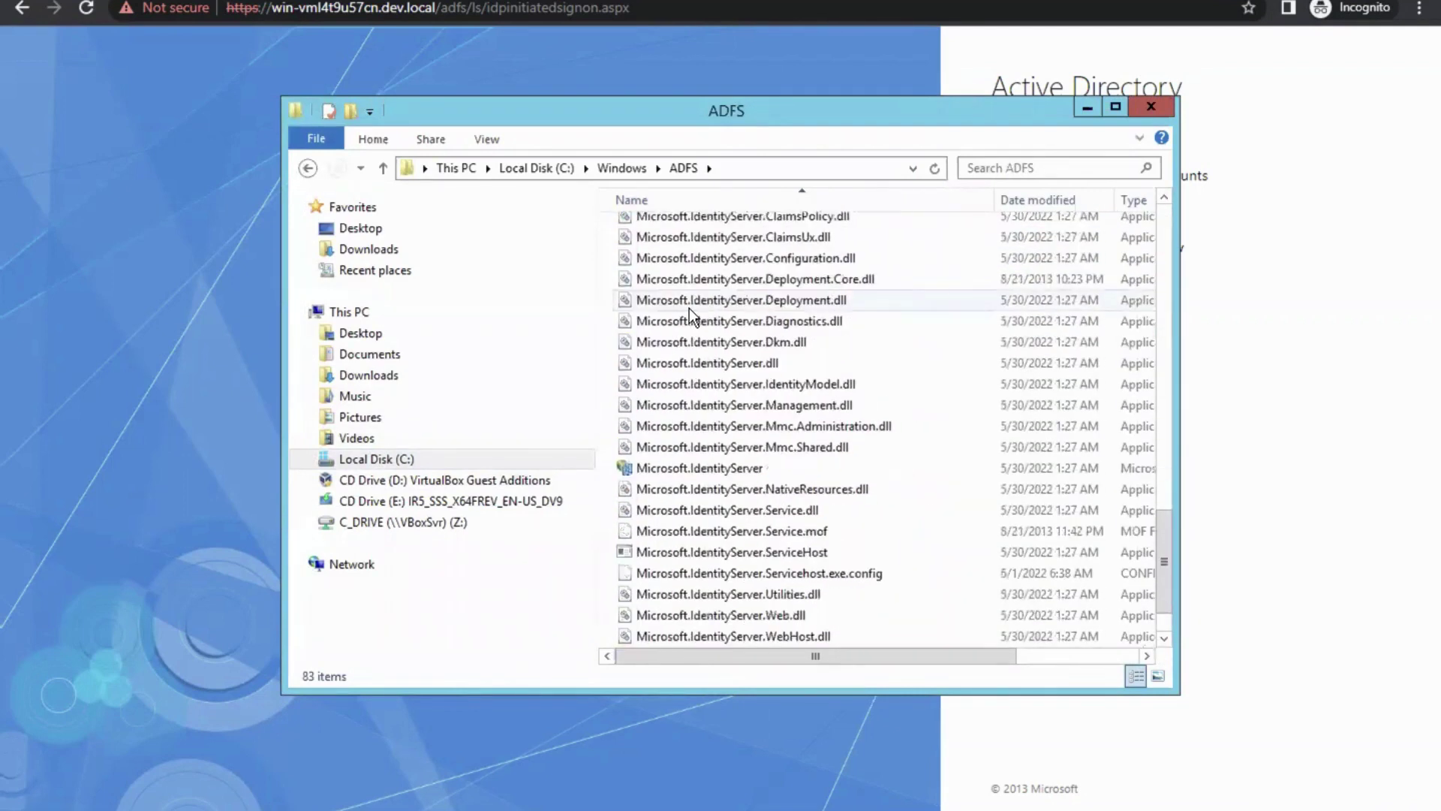
{"action": "scroll", "coordinate": [689, 307], "scroll_direction": "down", "scroll_amount": 1}
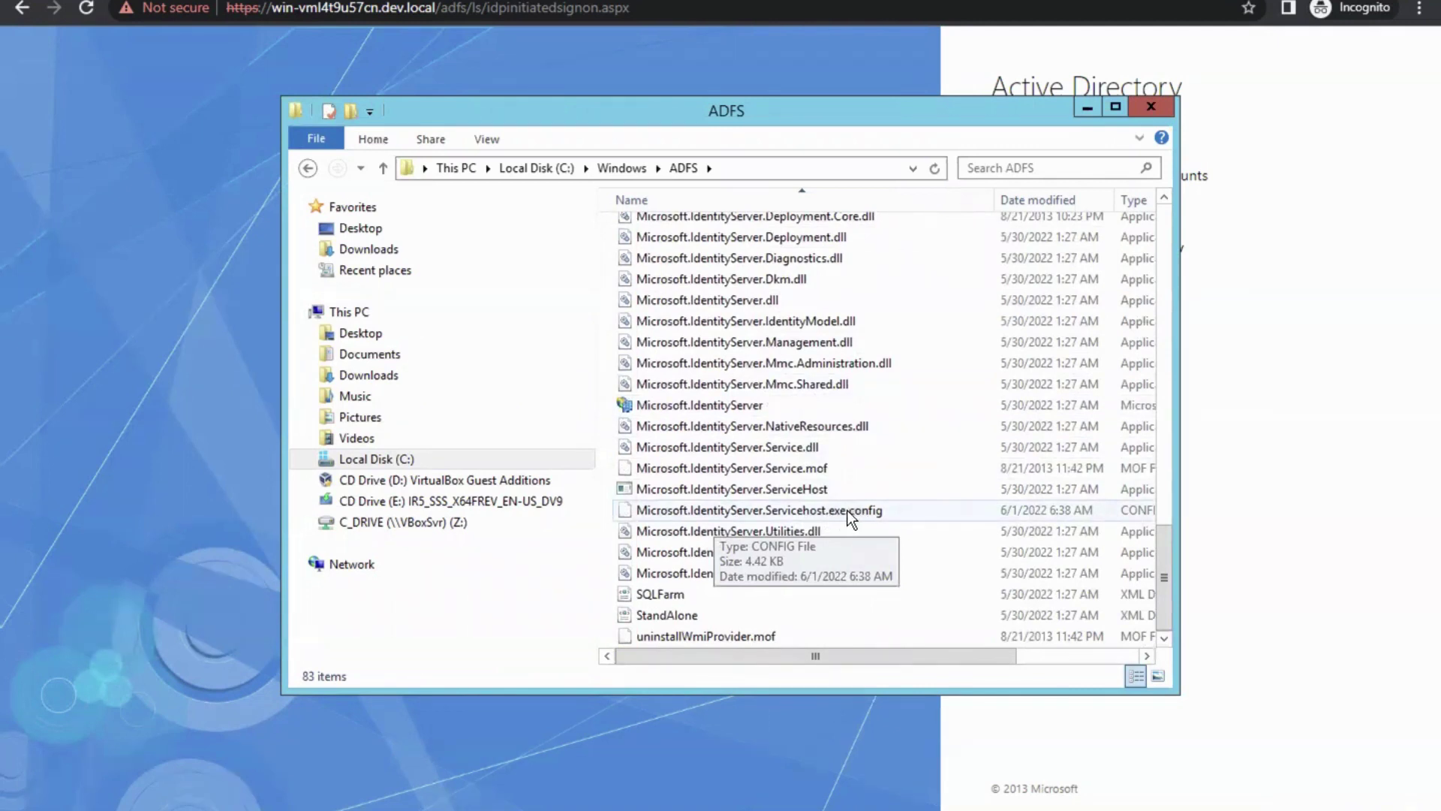
{"action": "right_click", "coordinate": [764, 511]}
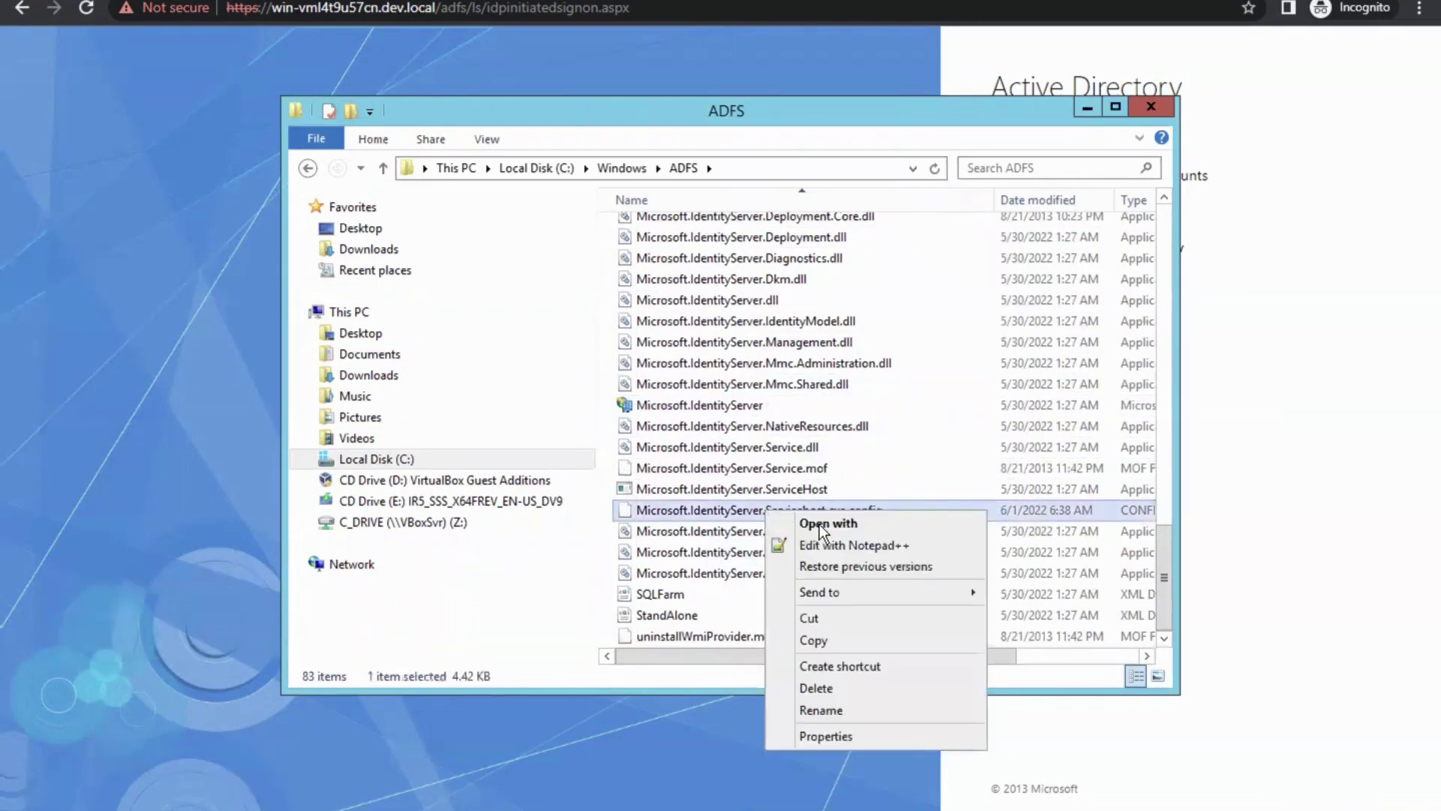
{"action": "left_click", "coordinate": [839, 542]}
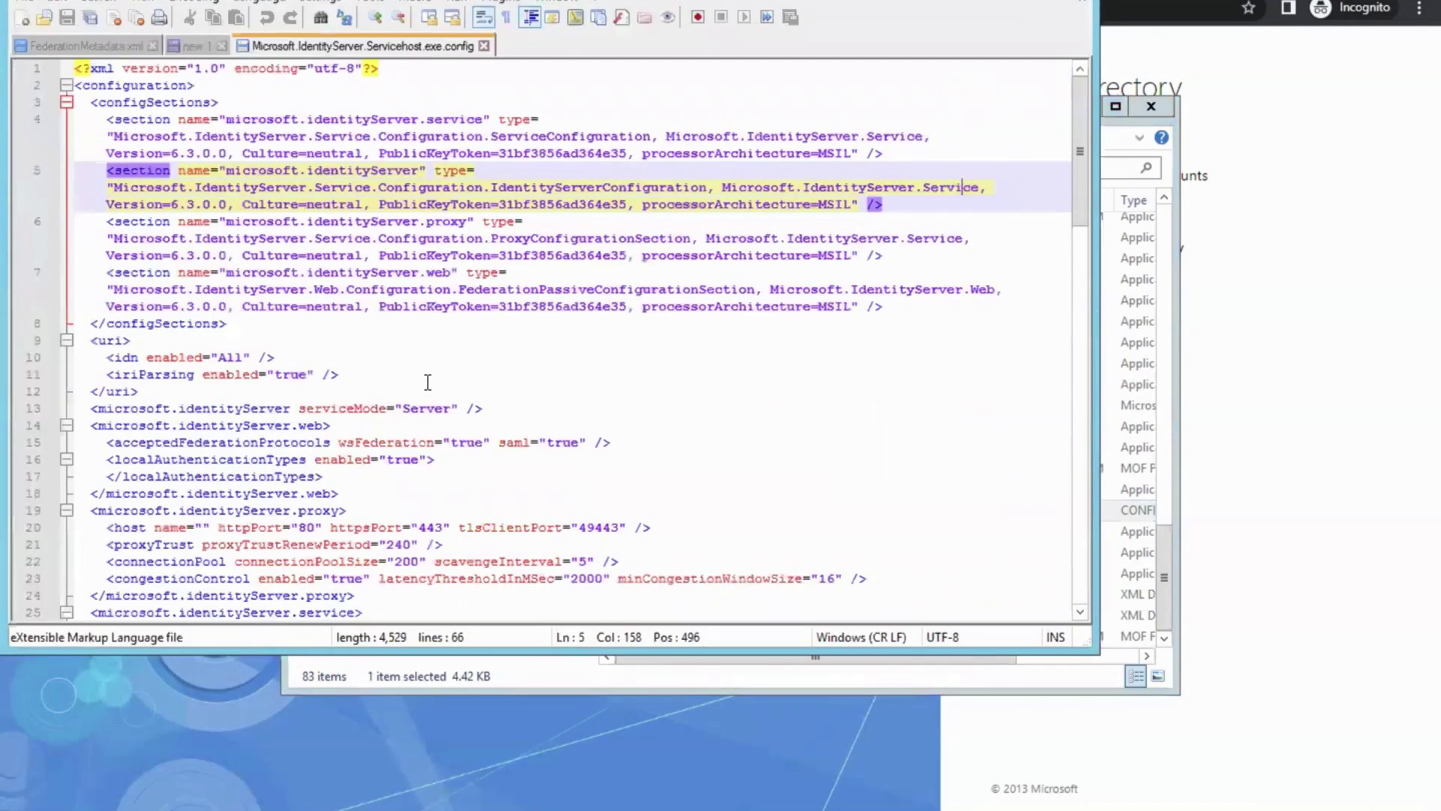
Search the config for 'local' to reach the localAuthenticationTypes line.
{"action": "scroll", "coordinate": [428, 382], "scroll_direction": "down", "scroll_amount": 1}
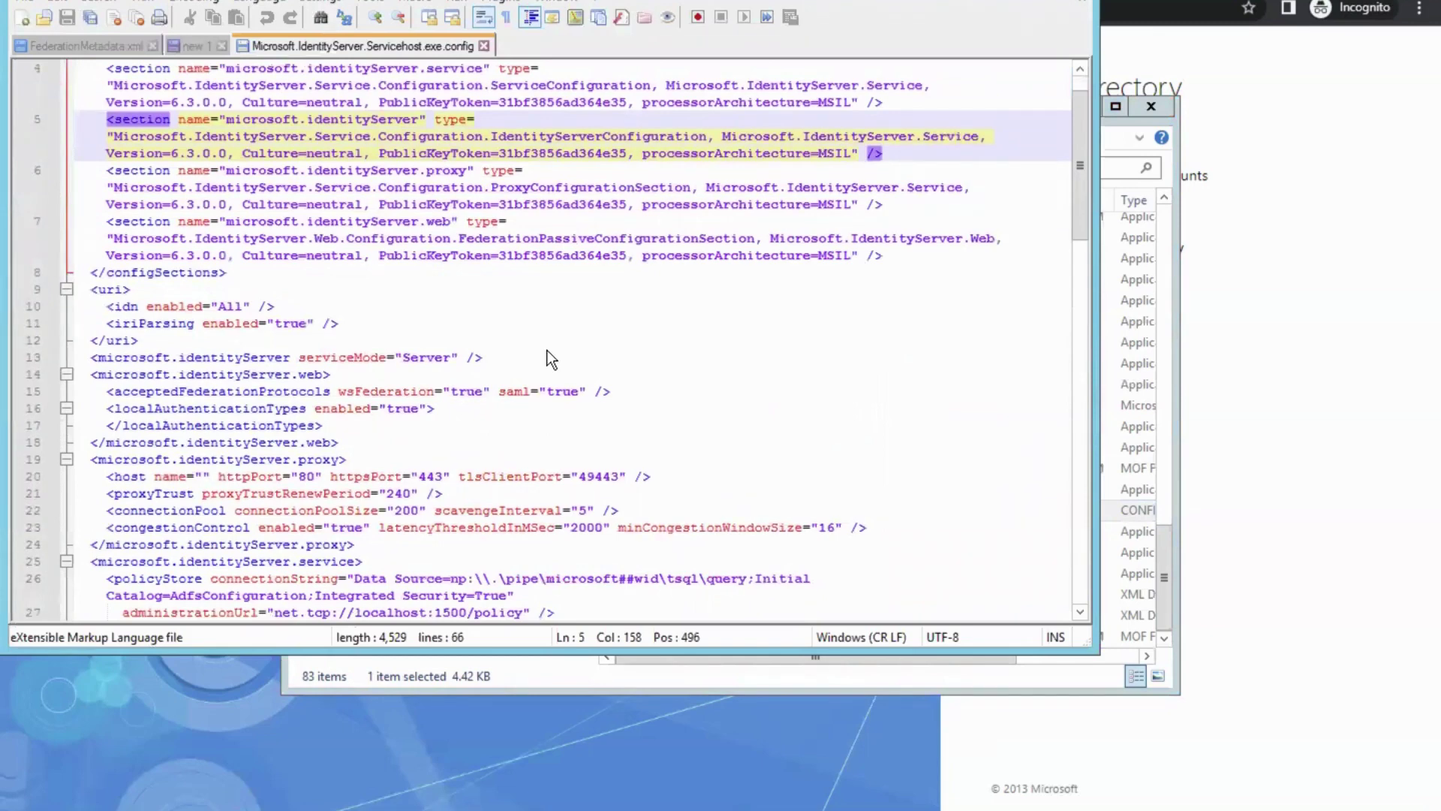
{"action": "key", "text": "ctrl+f"}
{"action": "type", "text": "loca"}
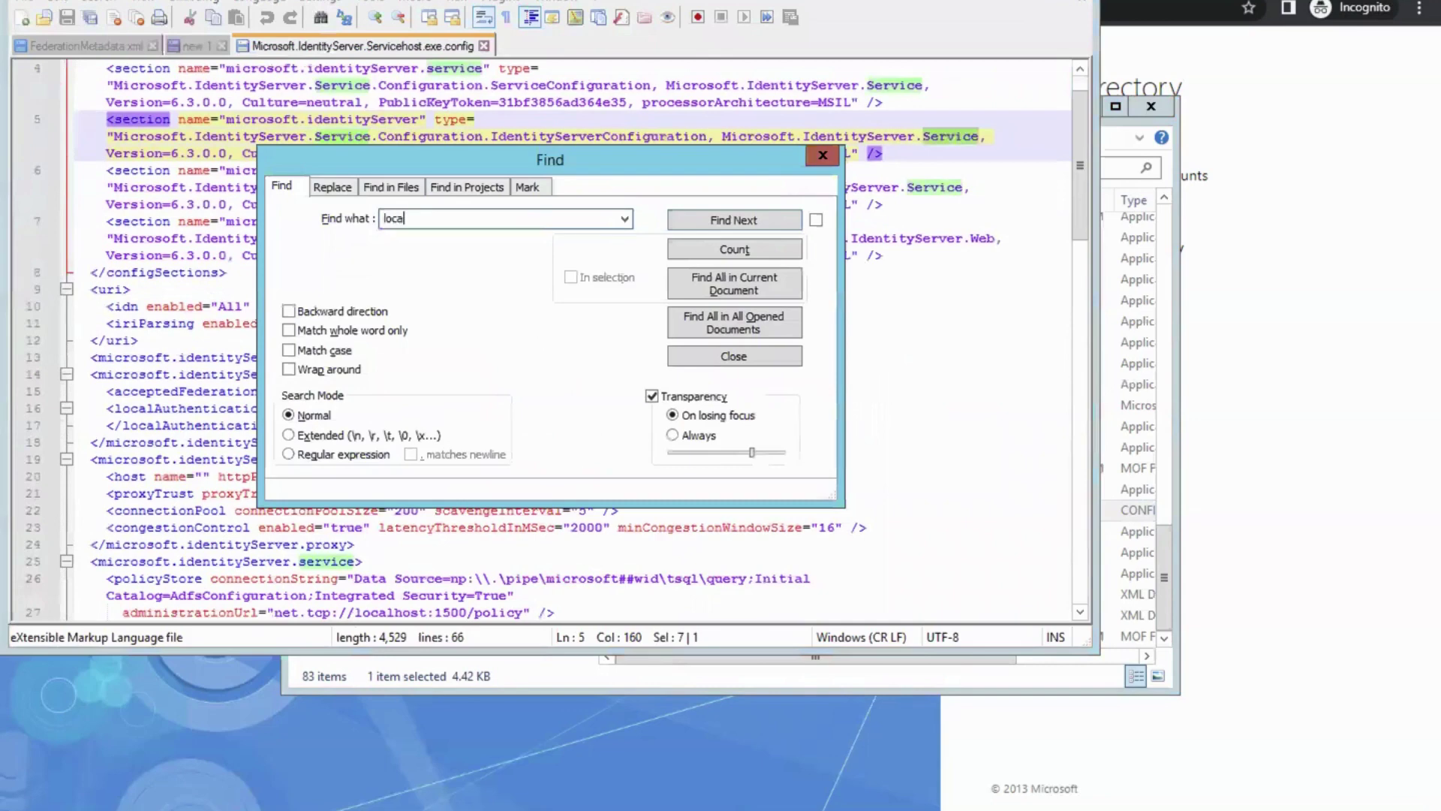
{"action": "type", "text": "l"}
{"action": "key", "text": "Return"}
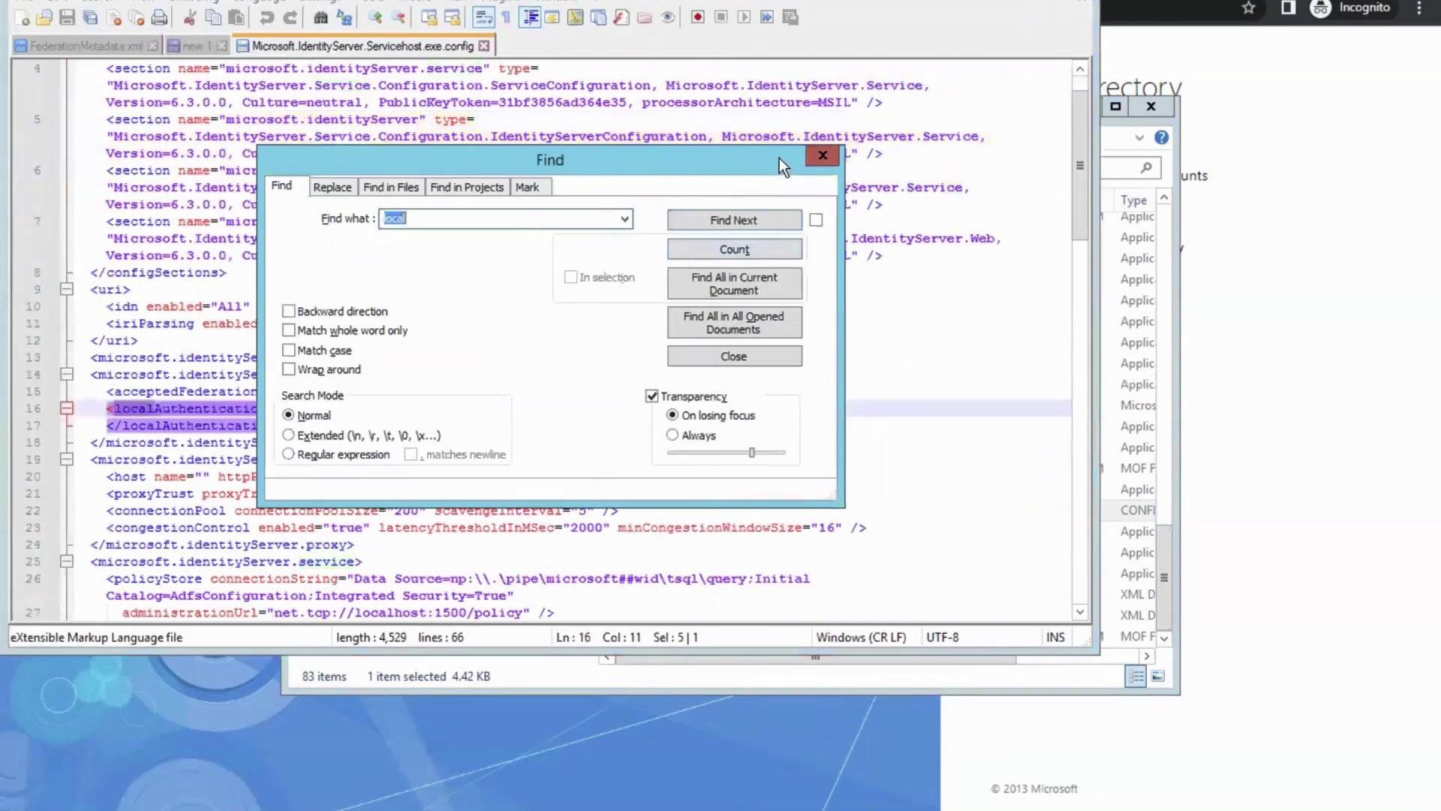
{"action": "left_click", "coordinate": [823, 156]}
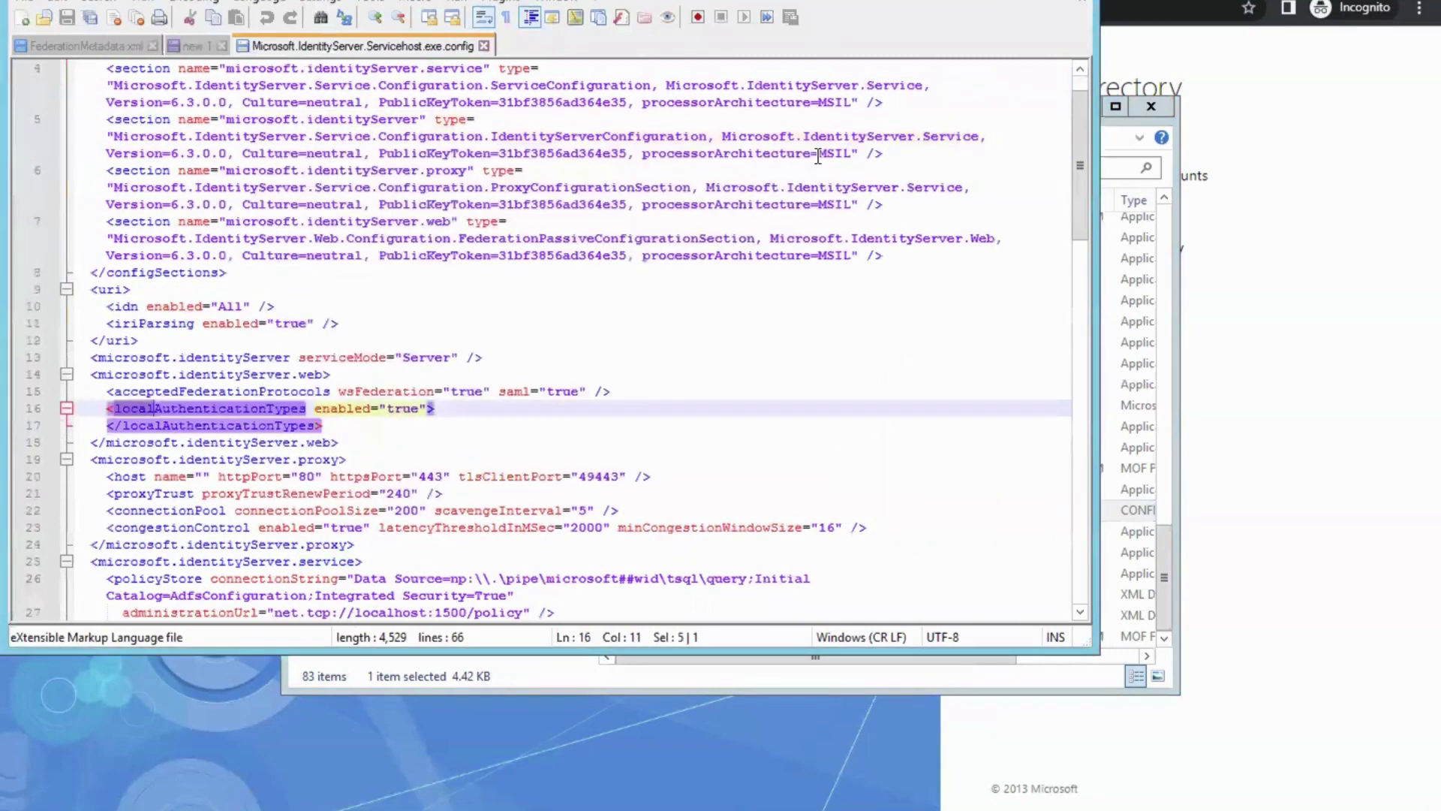
Change the localAuthenticationTypes enabled value on line 16 from true to false.
{"action": "double_click", "coordinate": [403, 409]}
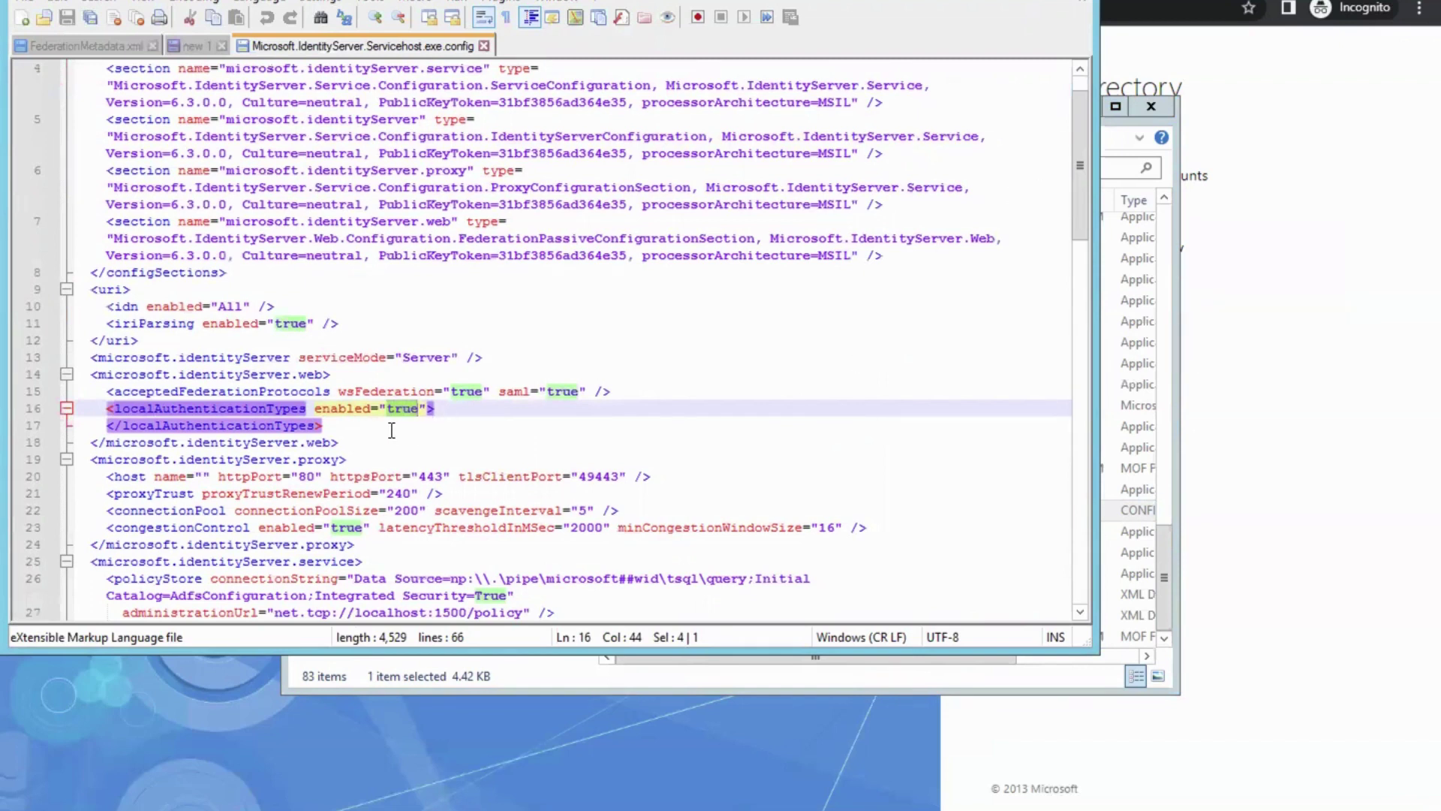
{"action": "type", "text": "fa"}
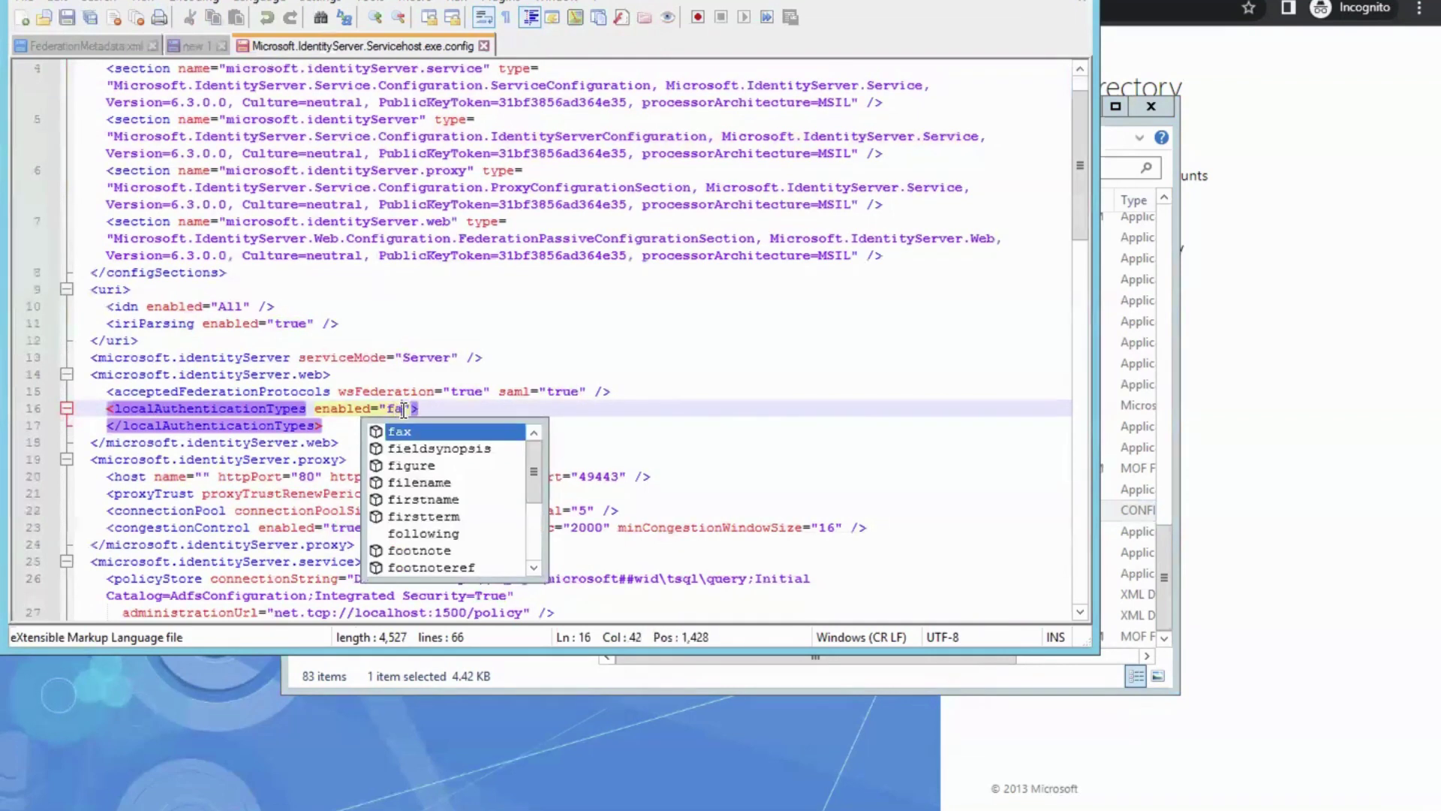
{"action": "type", "text": "lse"}
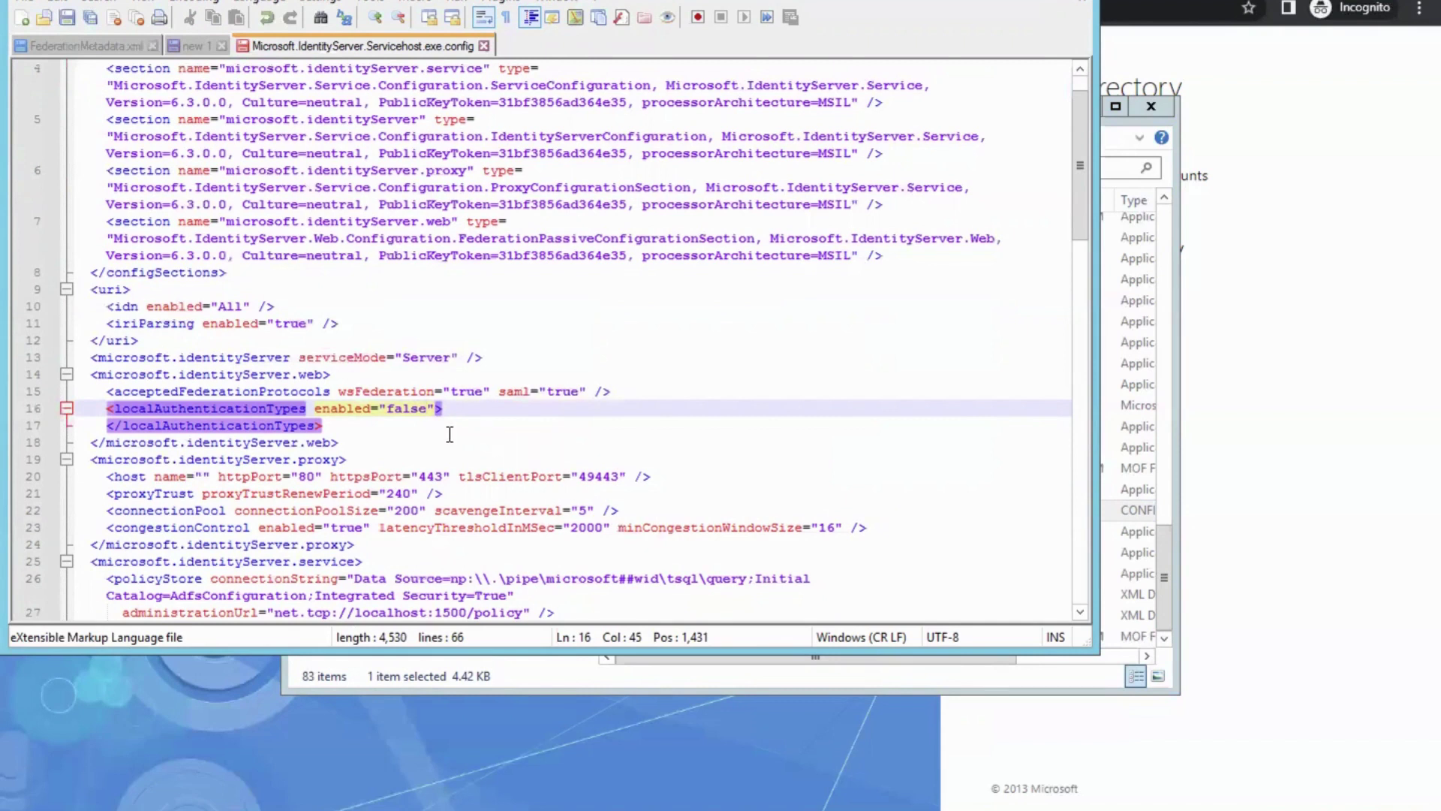
{"action": "key", "text": "super+s"}
{"action": "left_click", "coordinate": [620, 411]}
Open Services via a Start search for 'servi' and restart Active Directory Federation Services.
{"action": "key", "text": "super"}
{"action": "type", "text": "ser"}
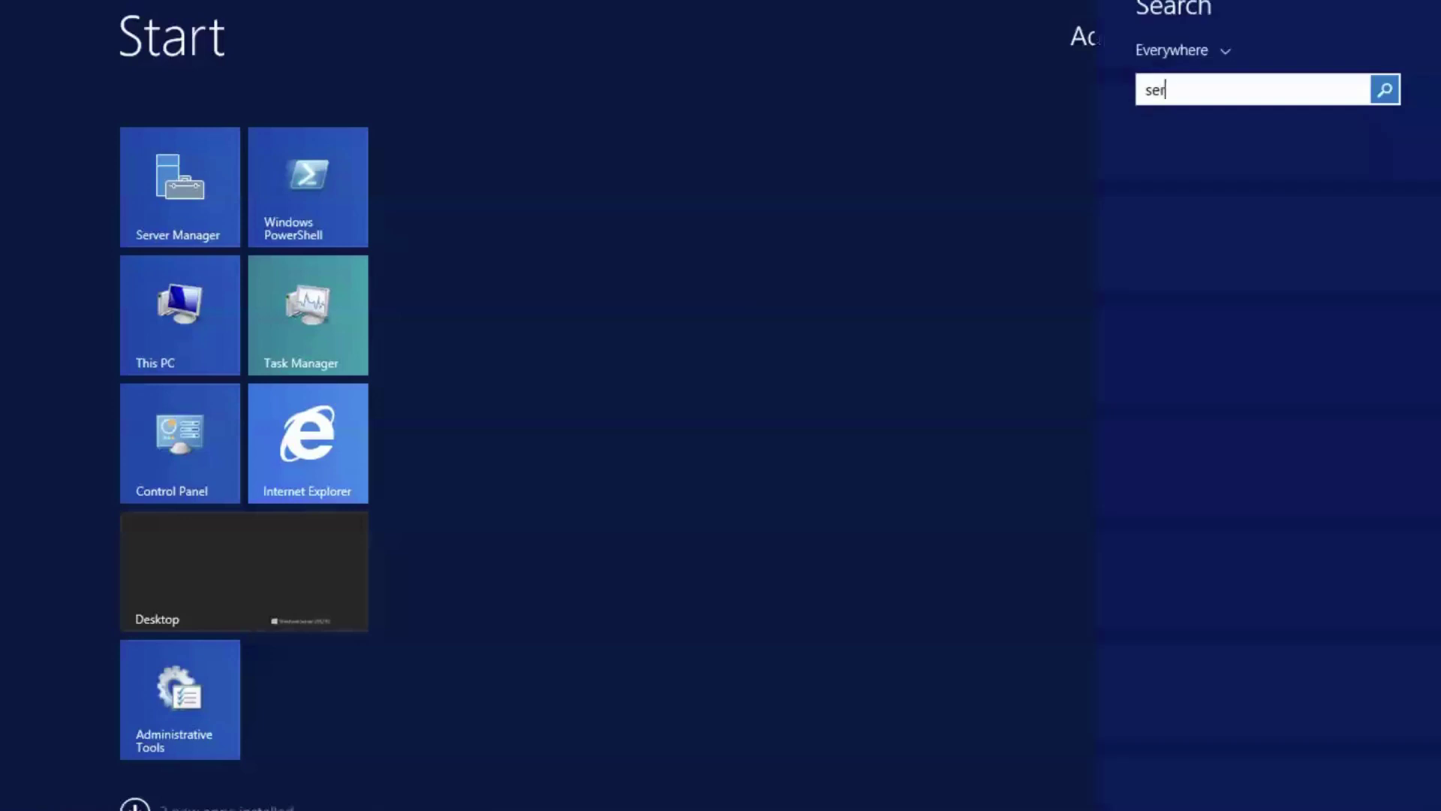
{"action": "type", "text": "v"}
{"action": "type", "text": "ices"}
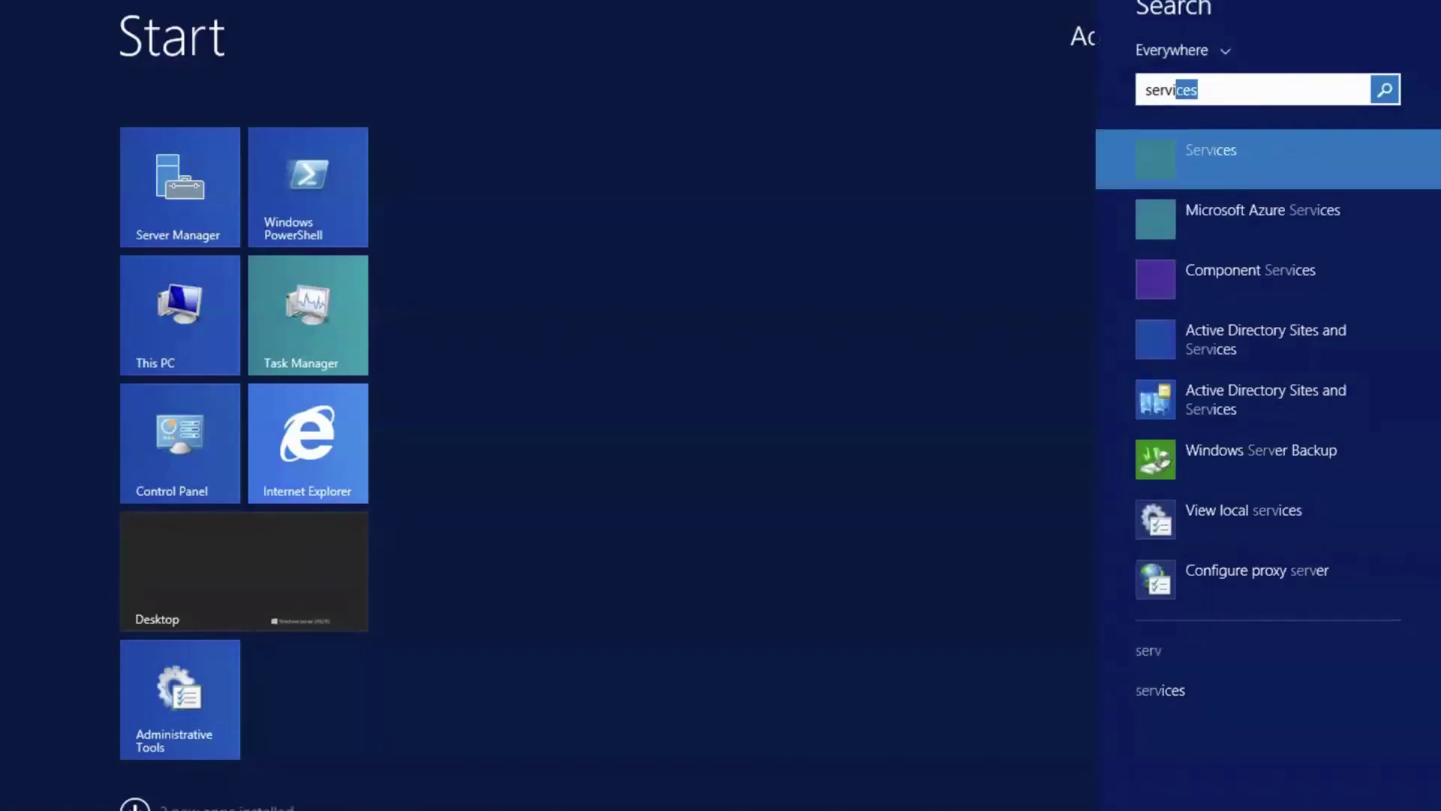
{"action": "key", "text": "Down"}
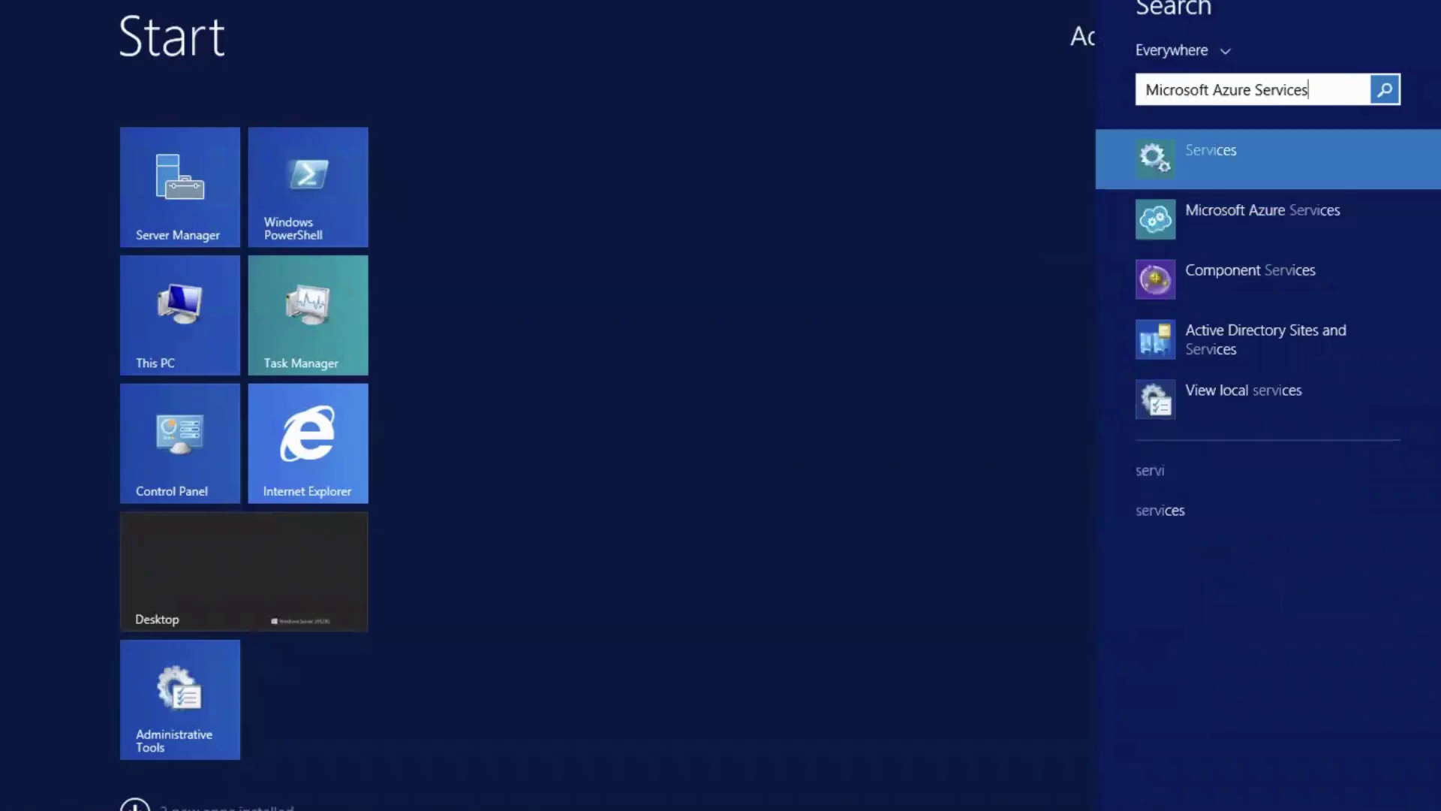
{"action": "key", "text": "Return"}
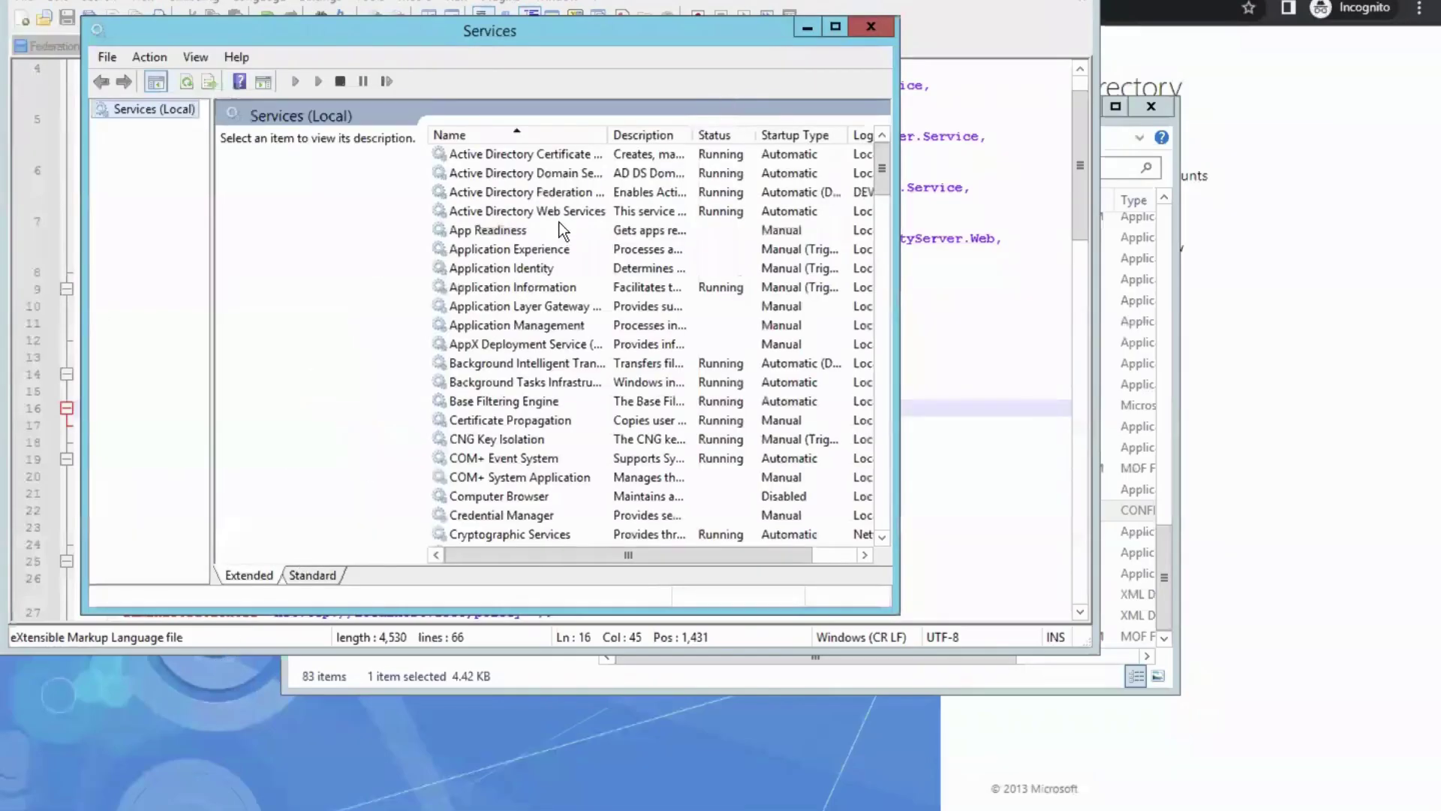
{"action": "left_click", "coordinate": [555, 196]}
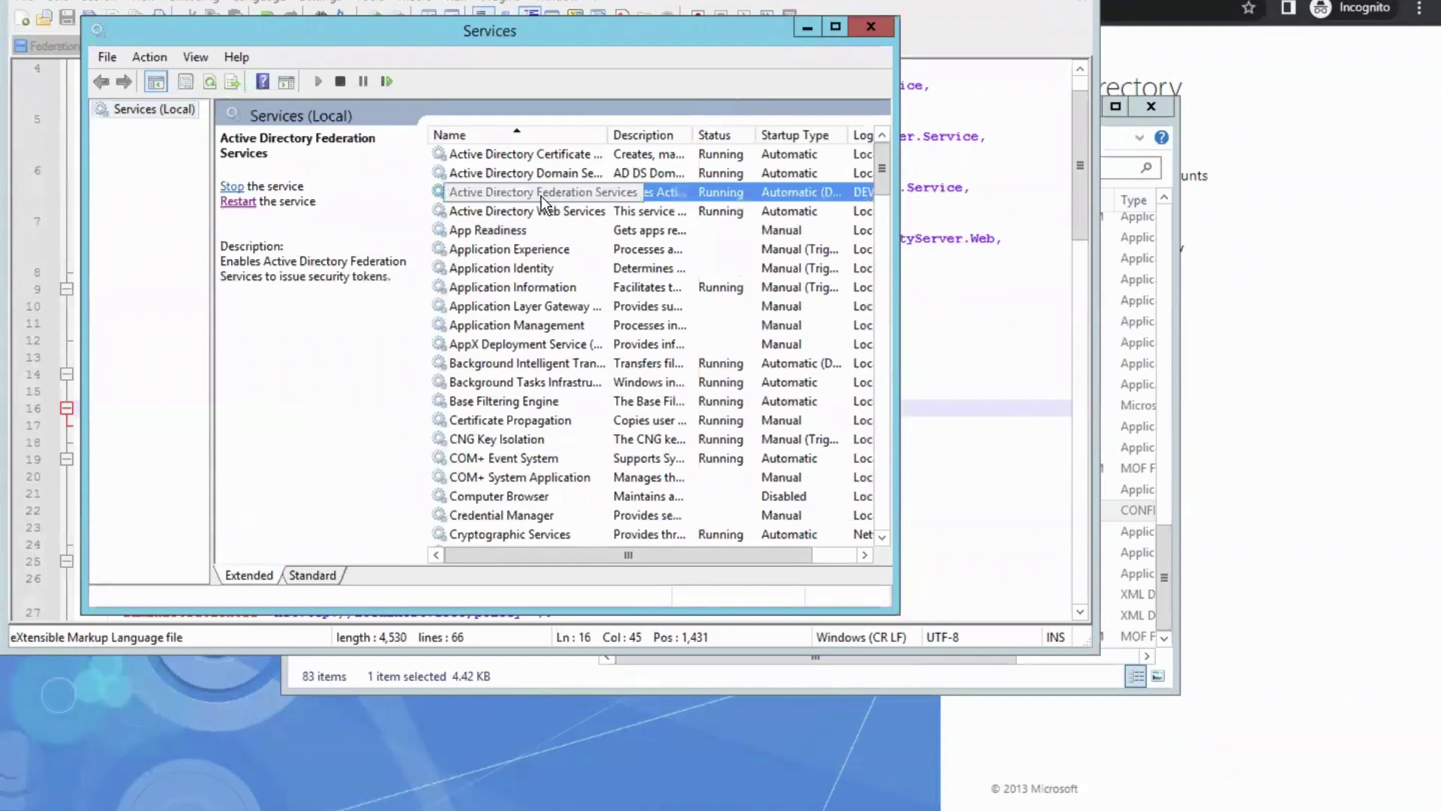
{"action": "left_click", "coordinate": [237, 201]}
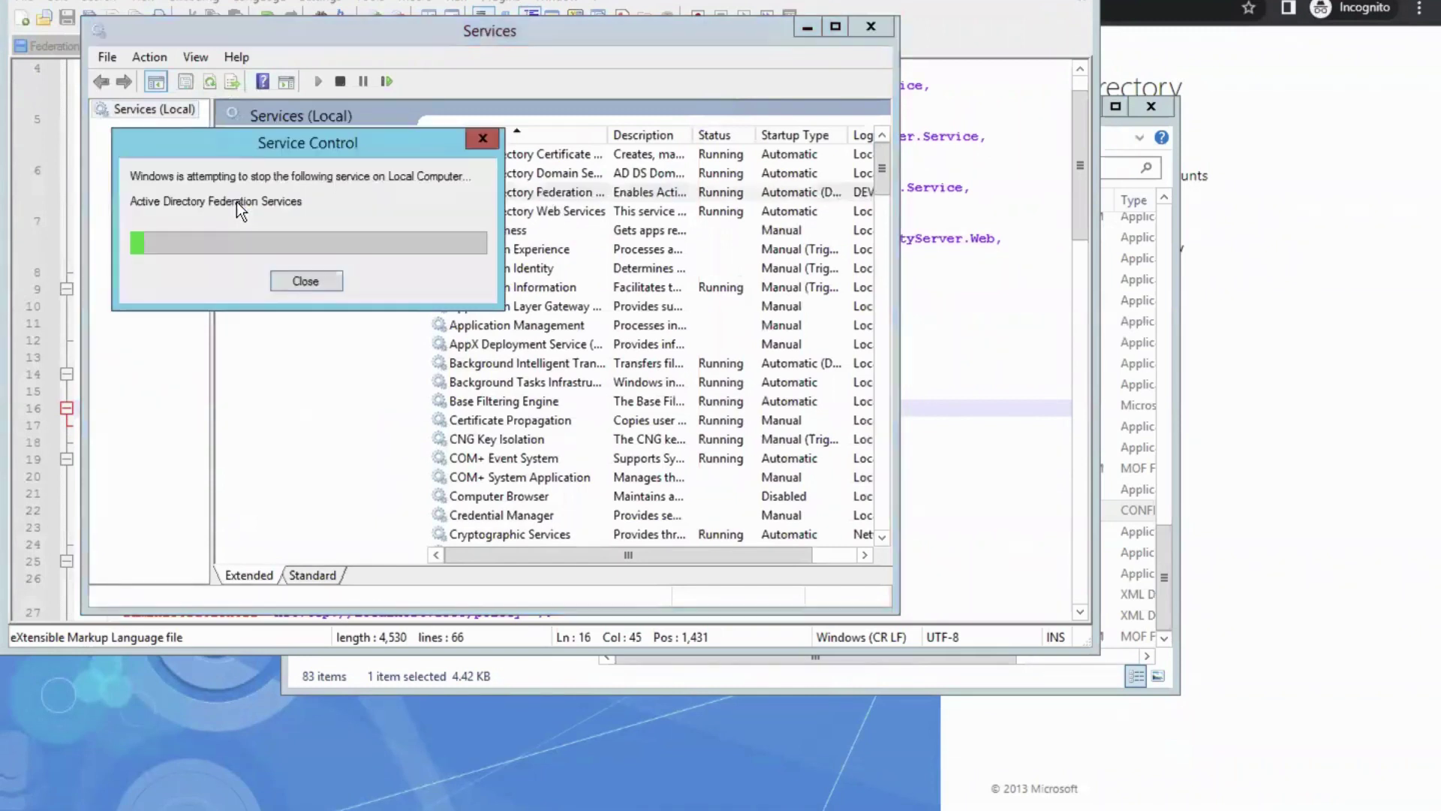